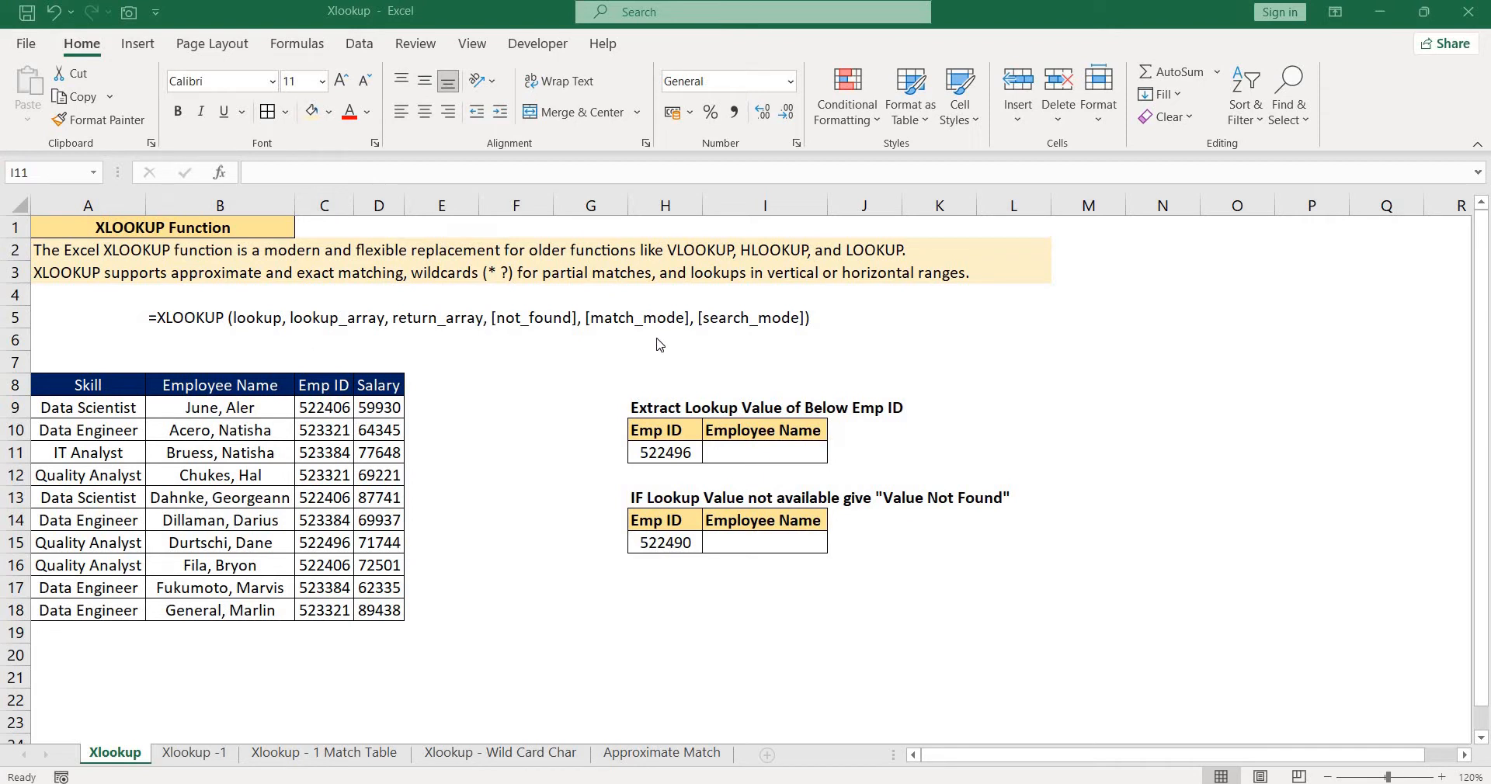
- Examine the Emp ID column C9:C18 and the columns on either side of it in the employee table
left_click(747, 454)
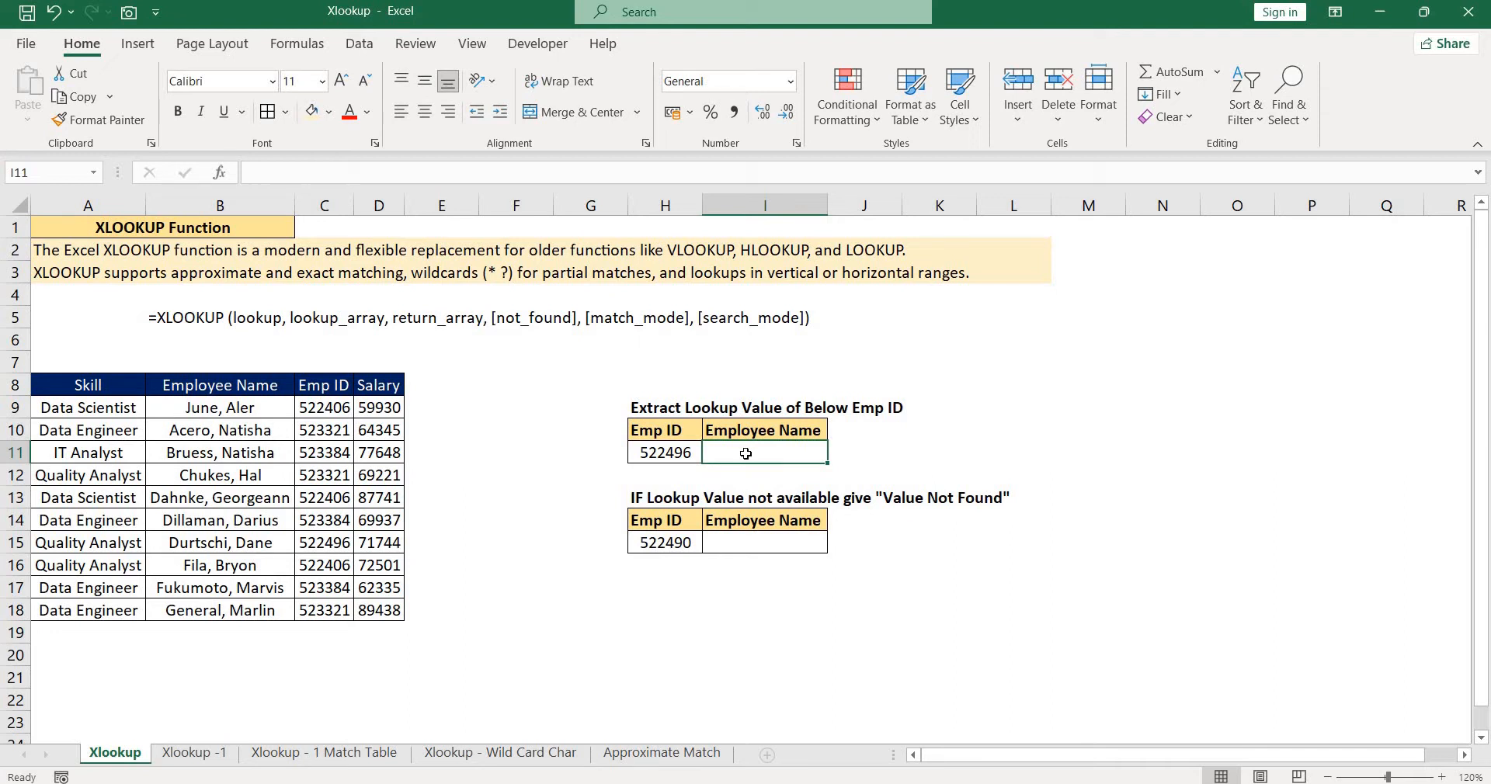
left_click(339, 411)
key("ctrl+shift+Down")
key("shift+Right")
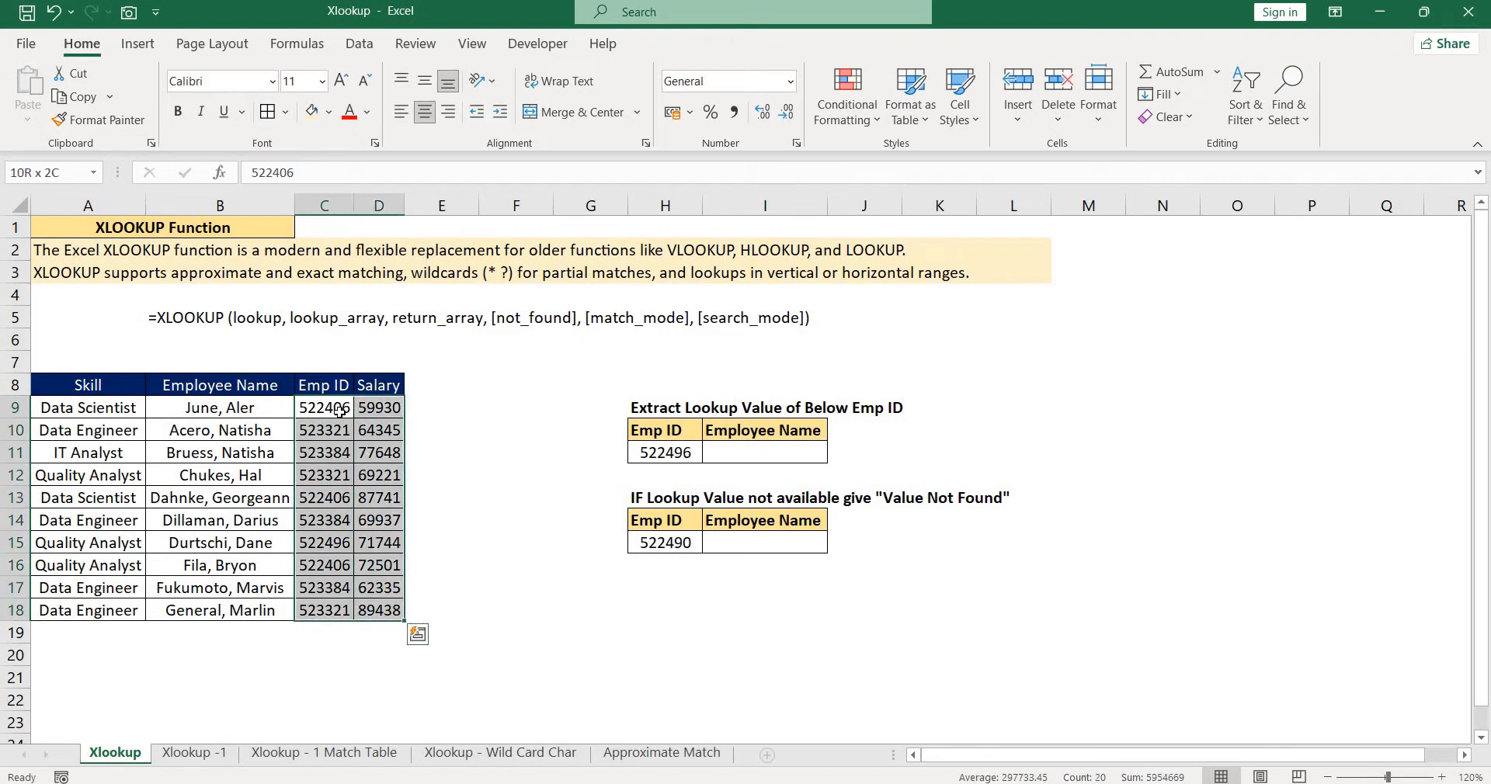
left_click(340, 411)
key("ctrl+shift+Down")
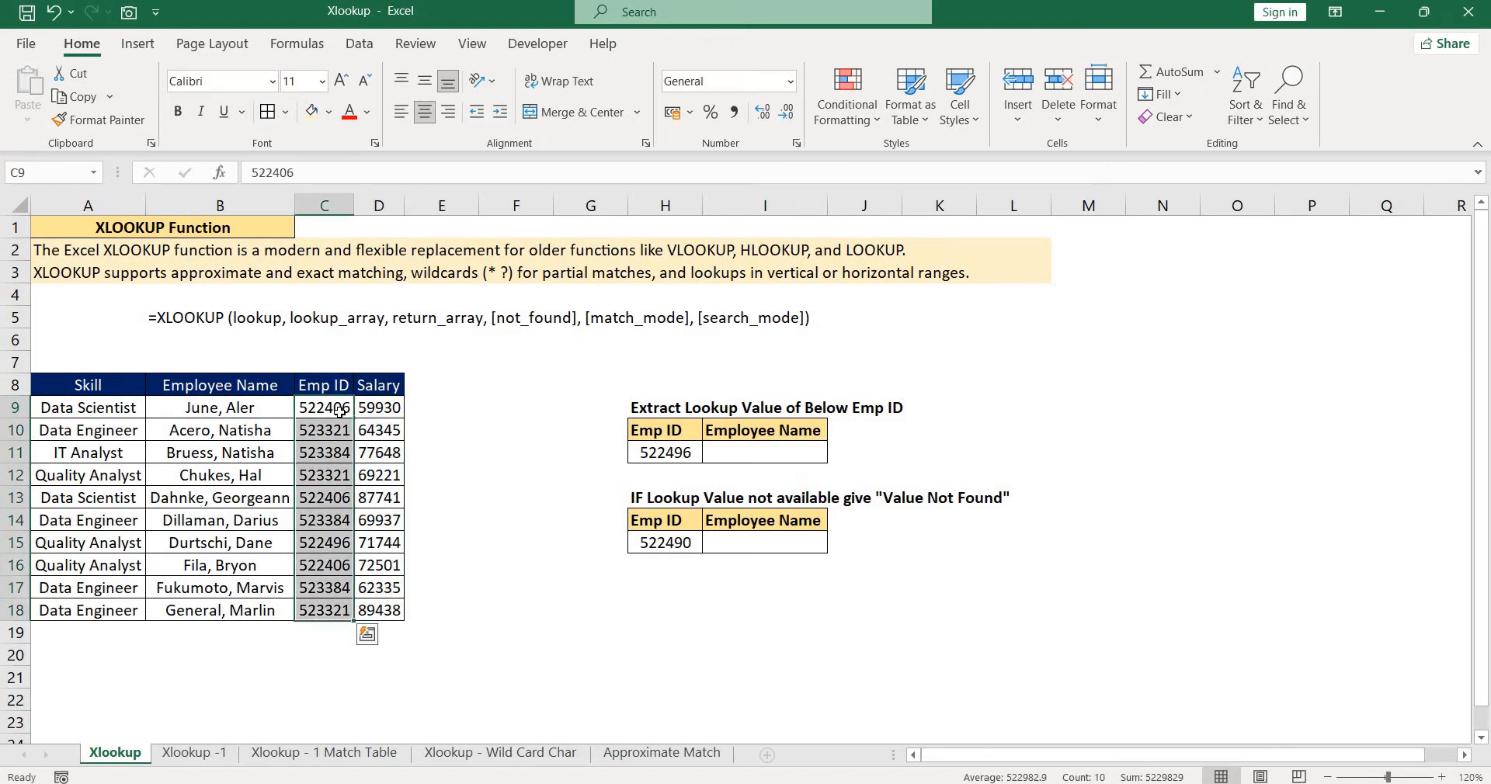
key("shift+Right")
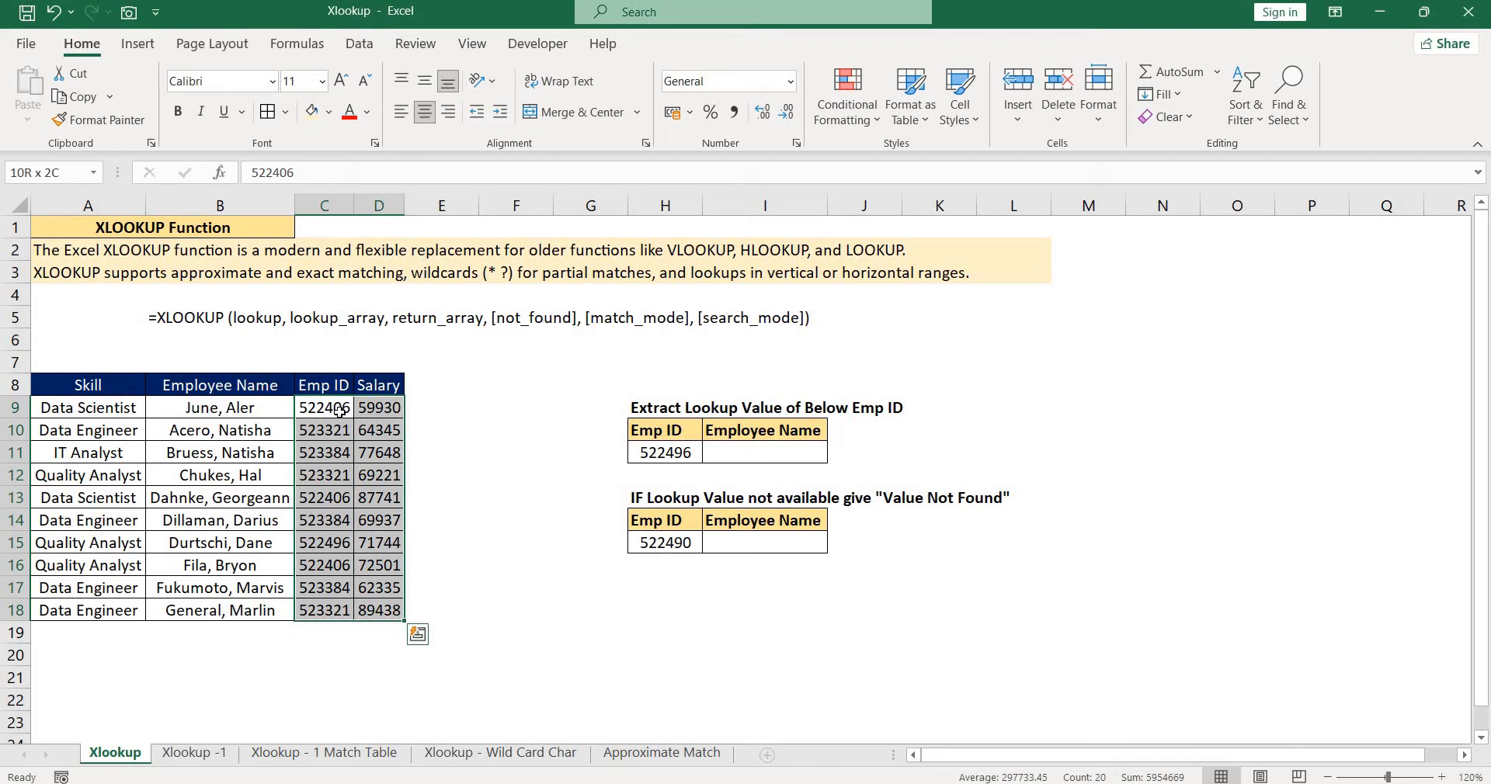
key("shift+Right")
key("shift+Right")
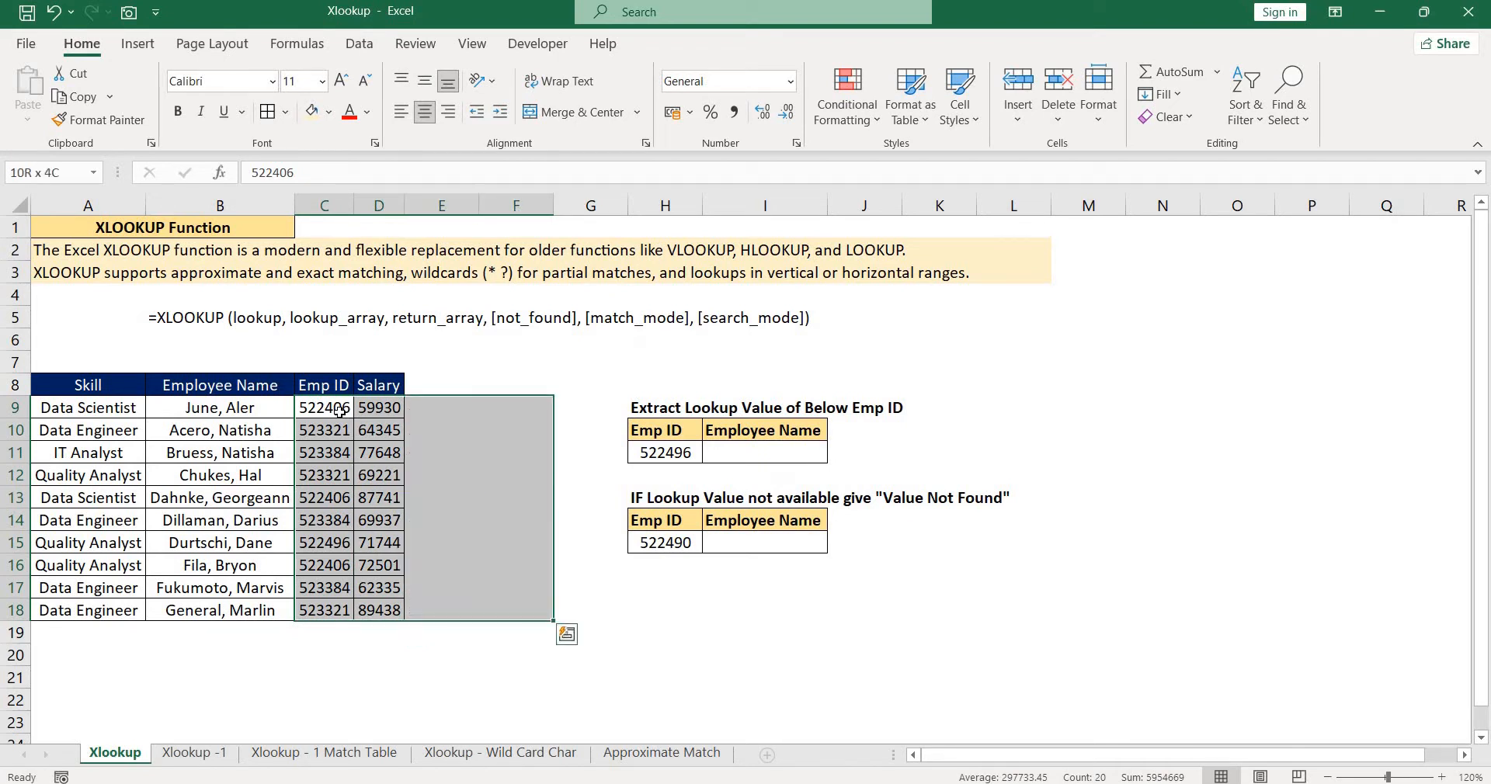
key("Left")
left_click(339, 412)
key("ctrl+shift+Down")
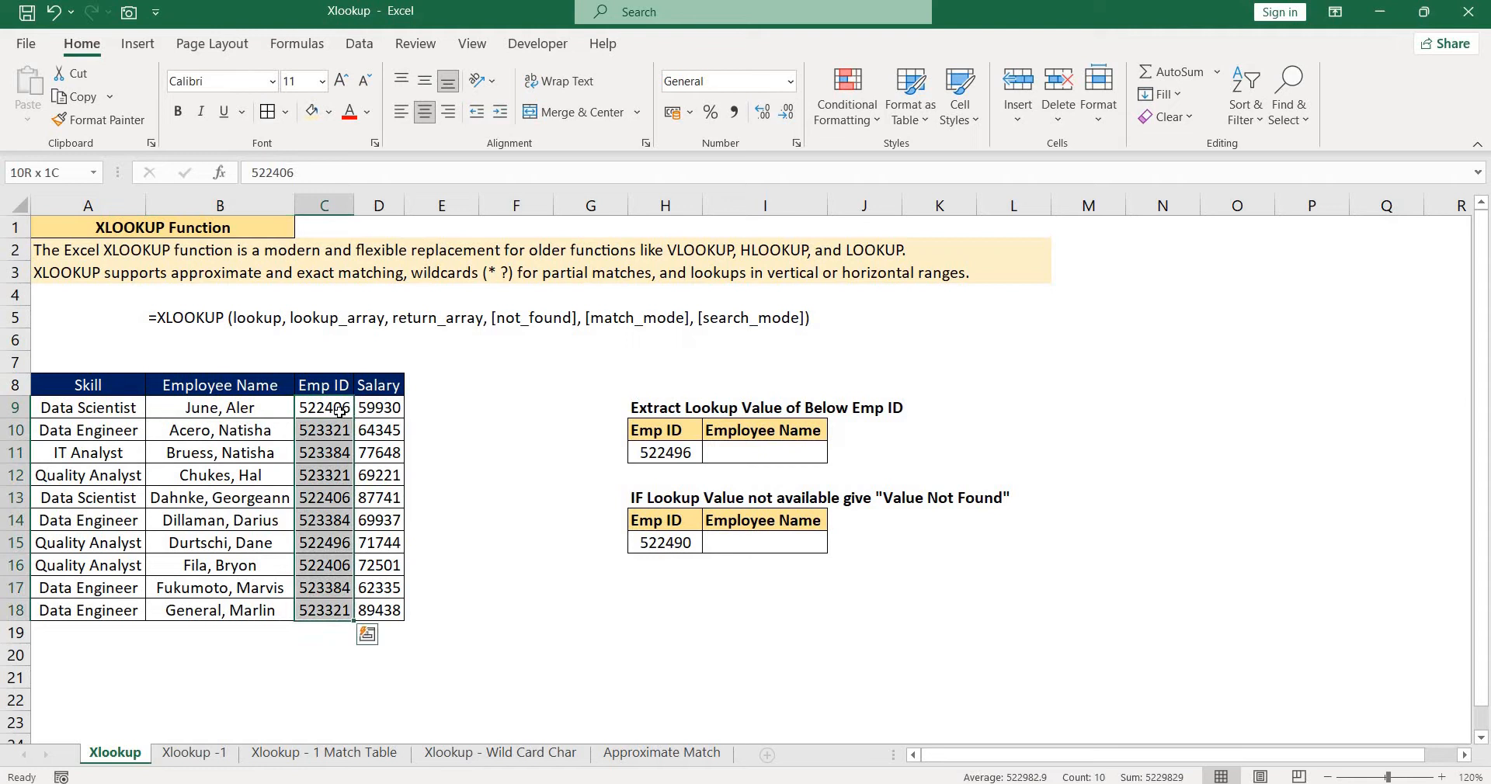
key("shift+Left")
key("shift+Left")
key("shift+Right")
key("shift+Right")
key("shift+Right")
key("shift+Right")
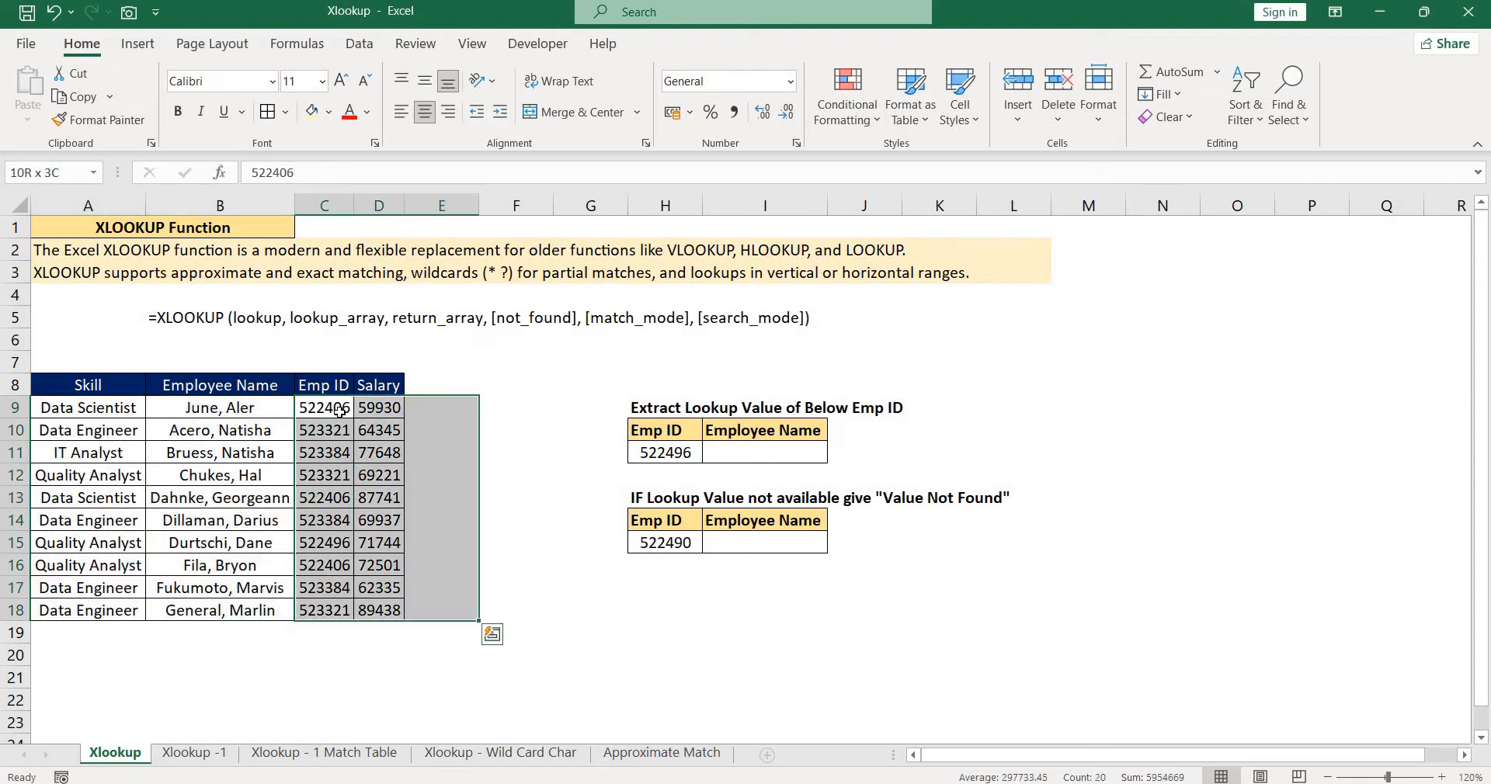
key("Up")
key("Down")
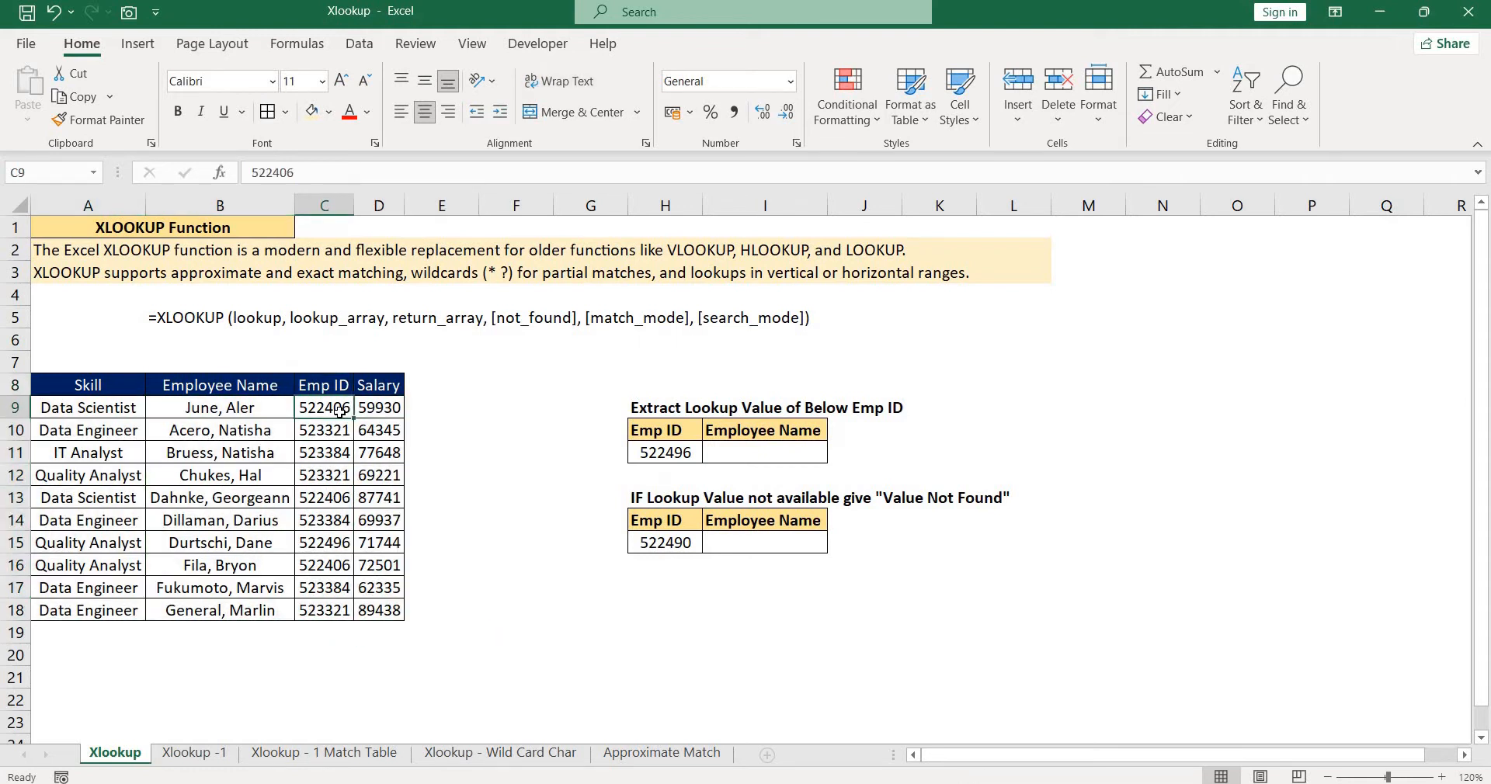
- Start an XLOOKUP formula in I11 with the Emp ID in H11 as the lookup value
key("Down")
key("Down")
key("Right")
key("Right")
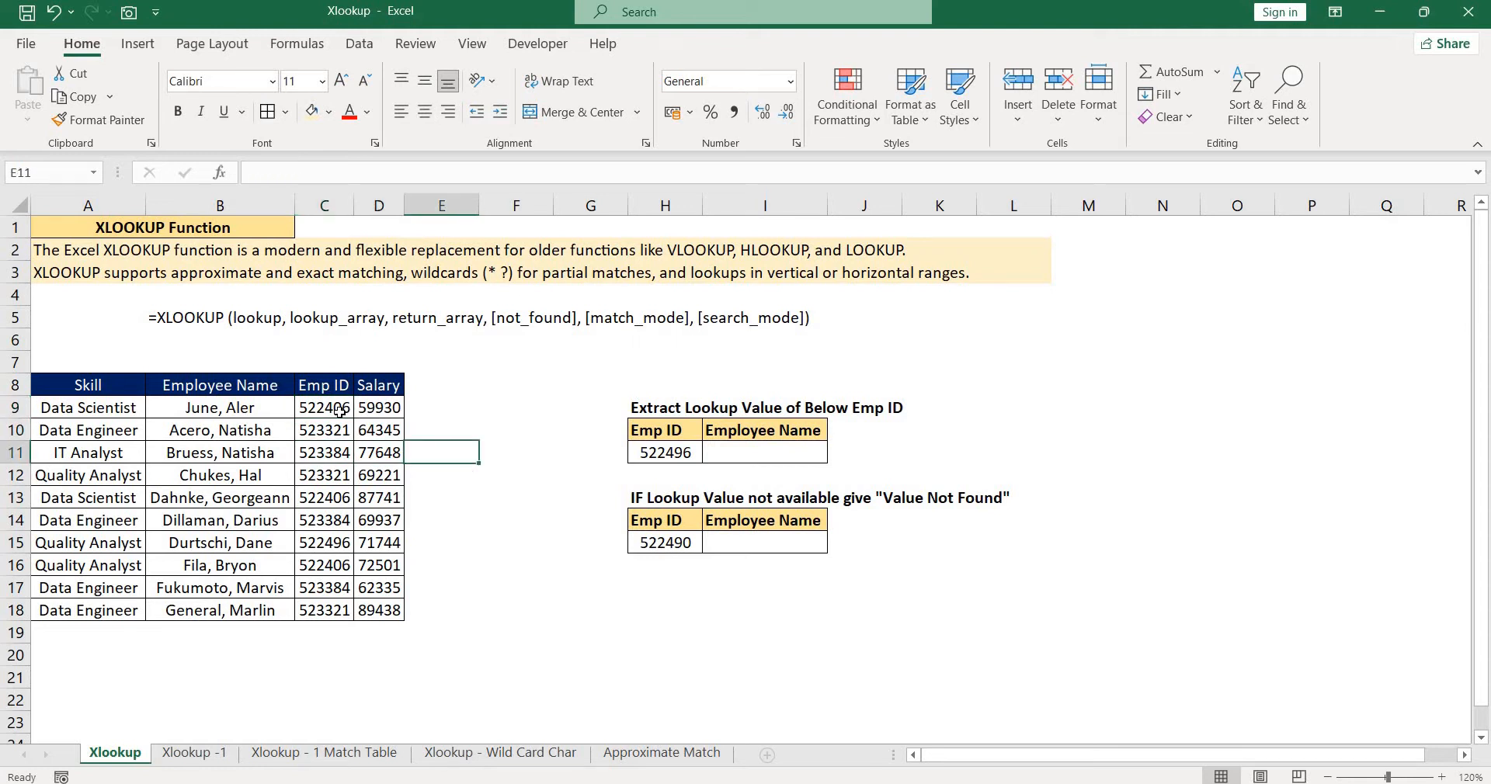
key("Down")
key("Right")
key("Up")
key("Right")
key("Right")
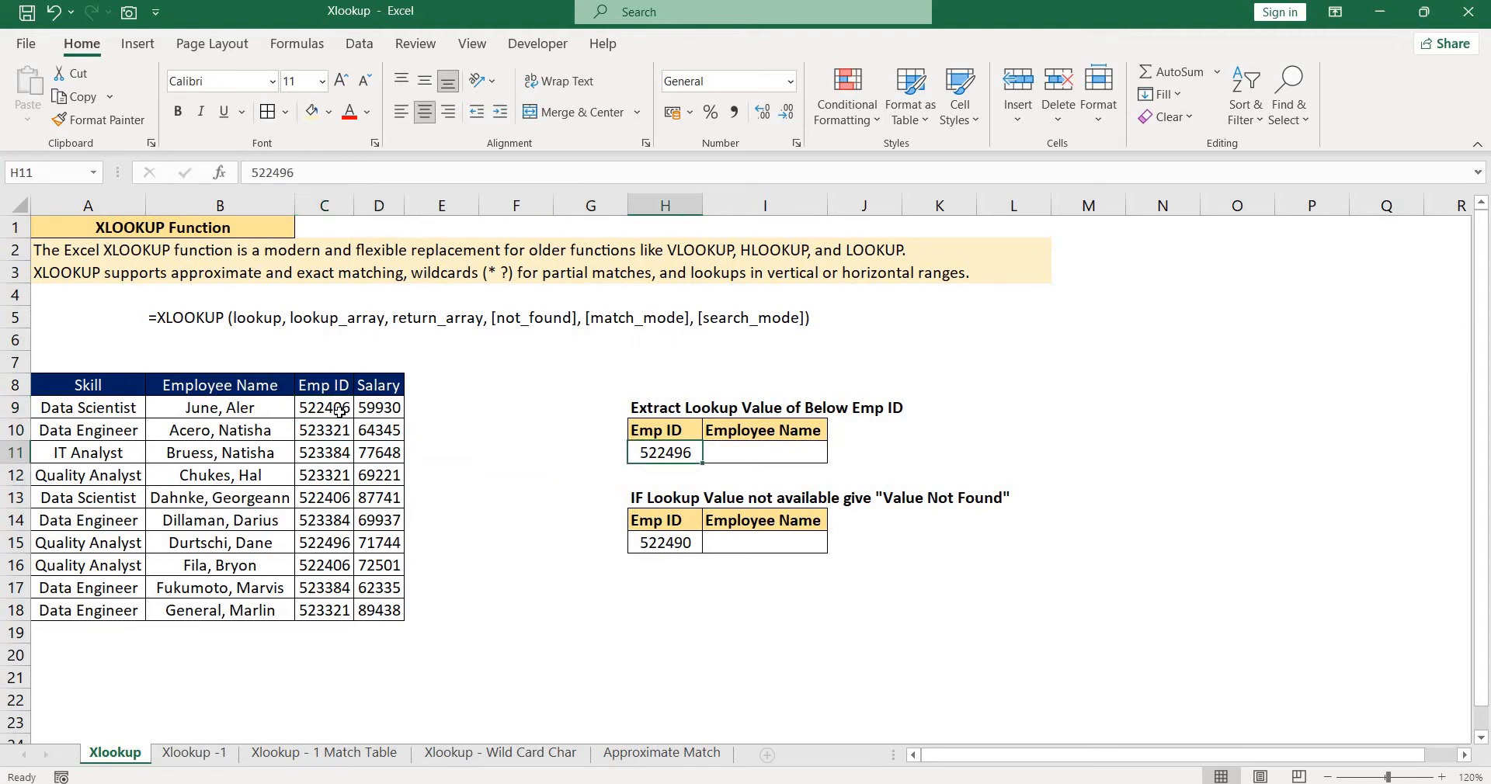
key("Right")
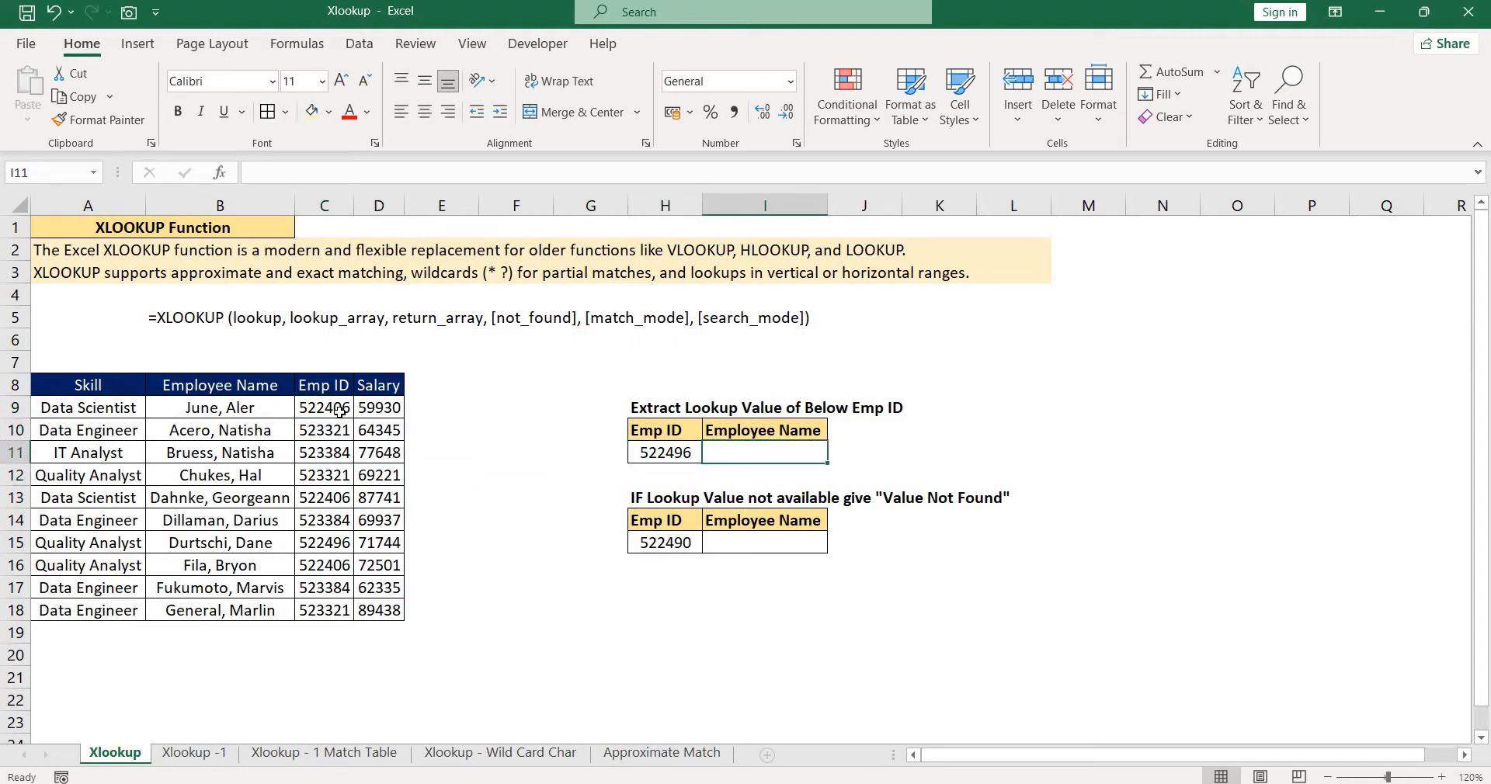
type("=")
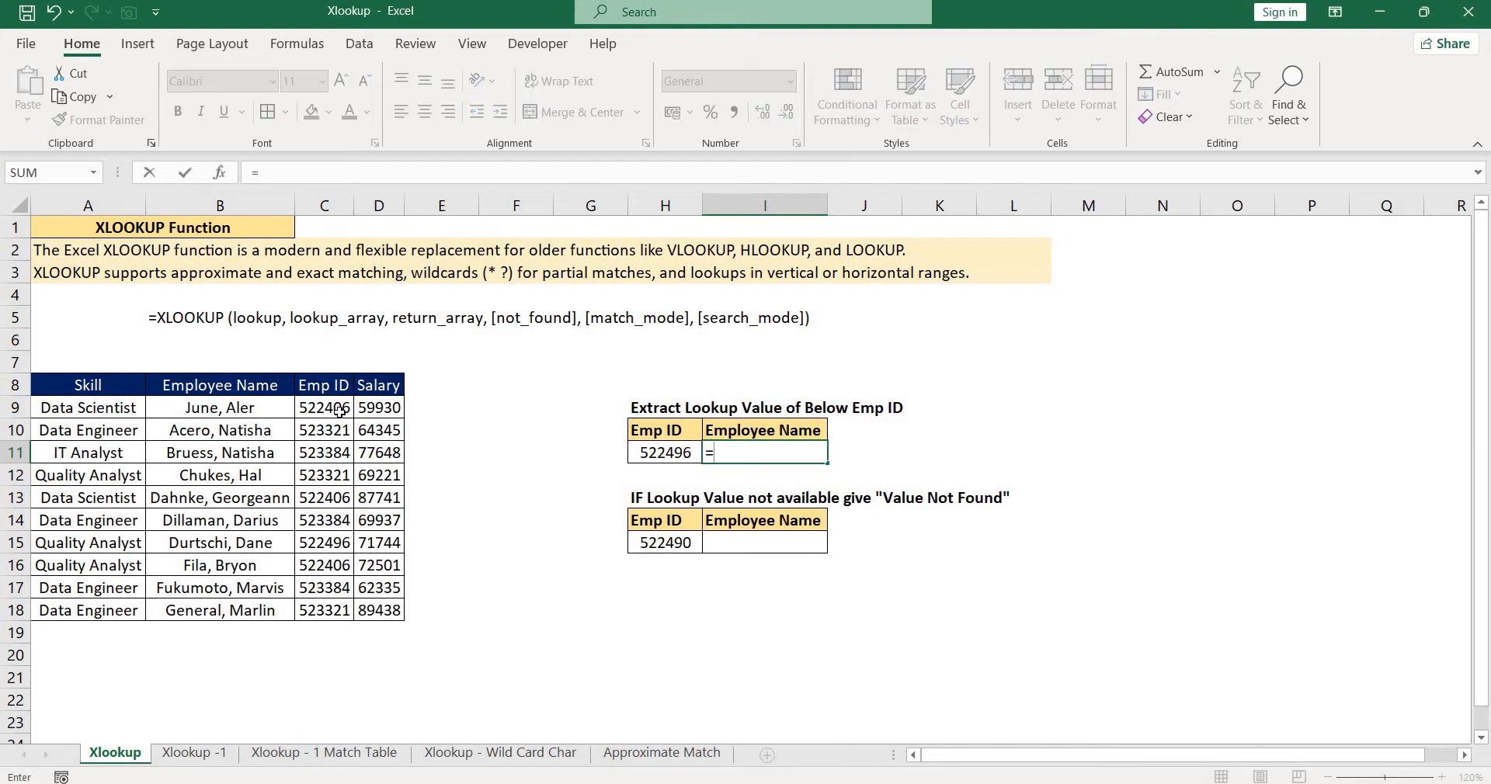
type("xl")
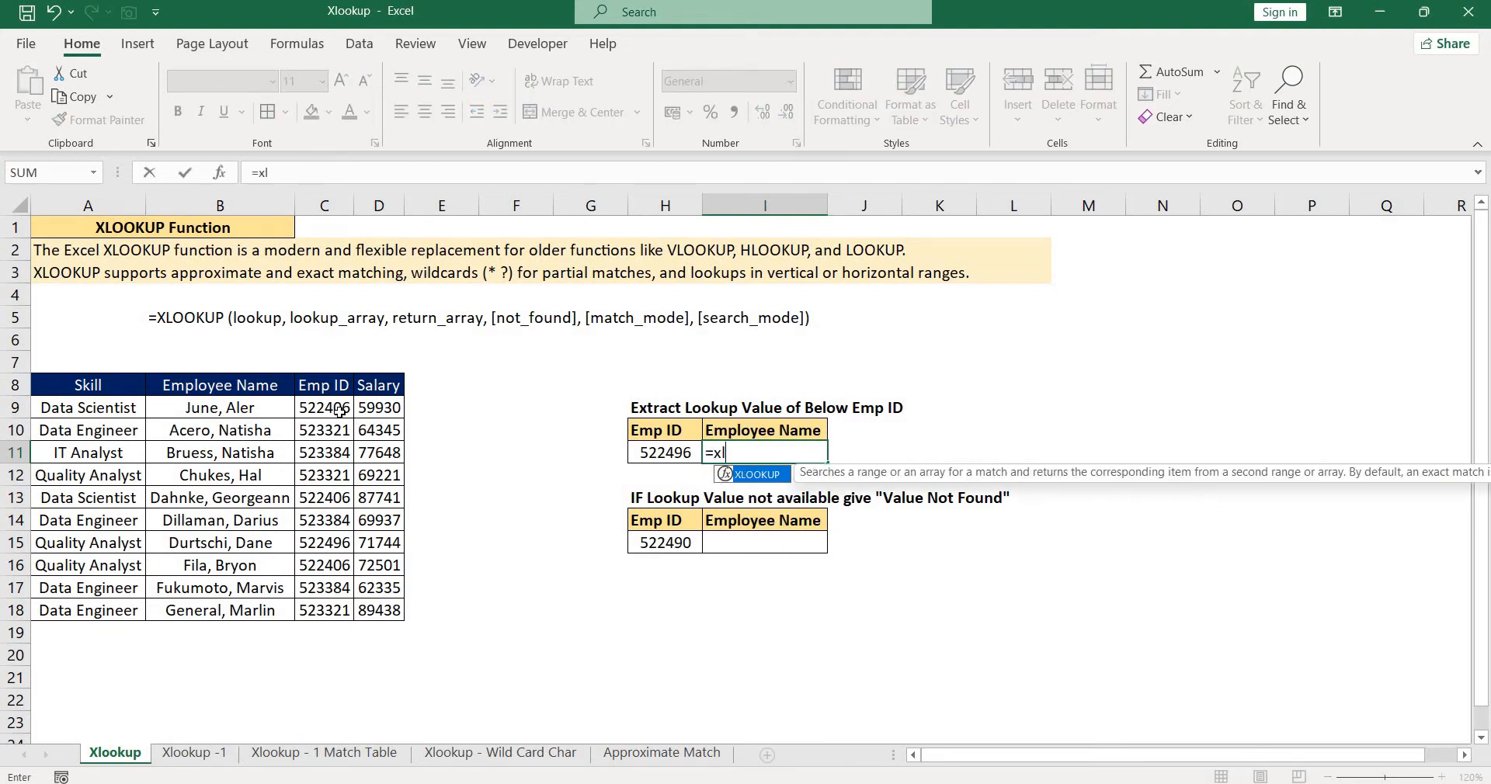
key("Tab")
key("Left")
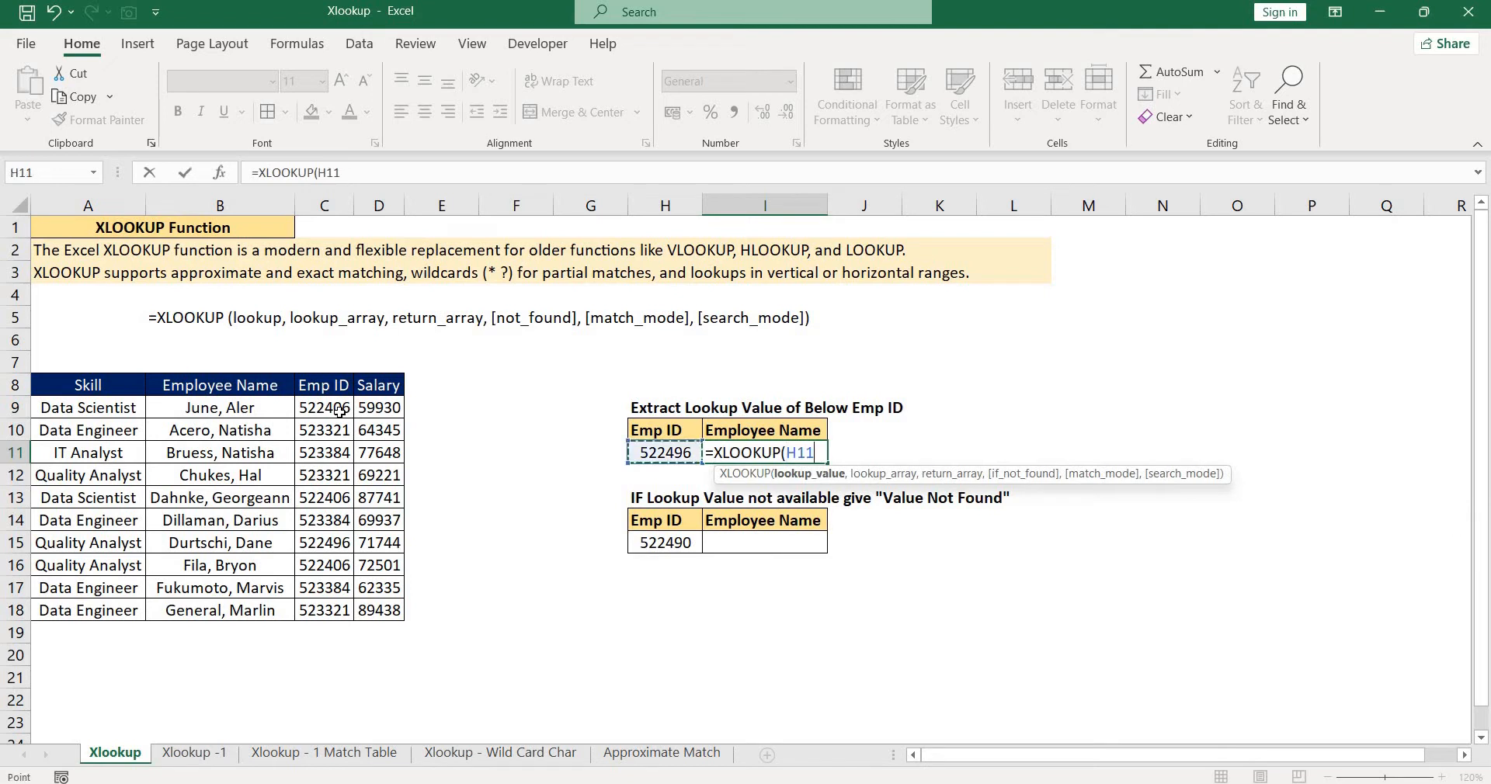
type(",")
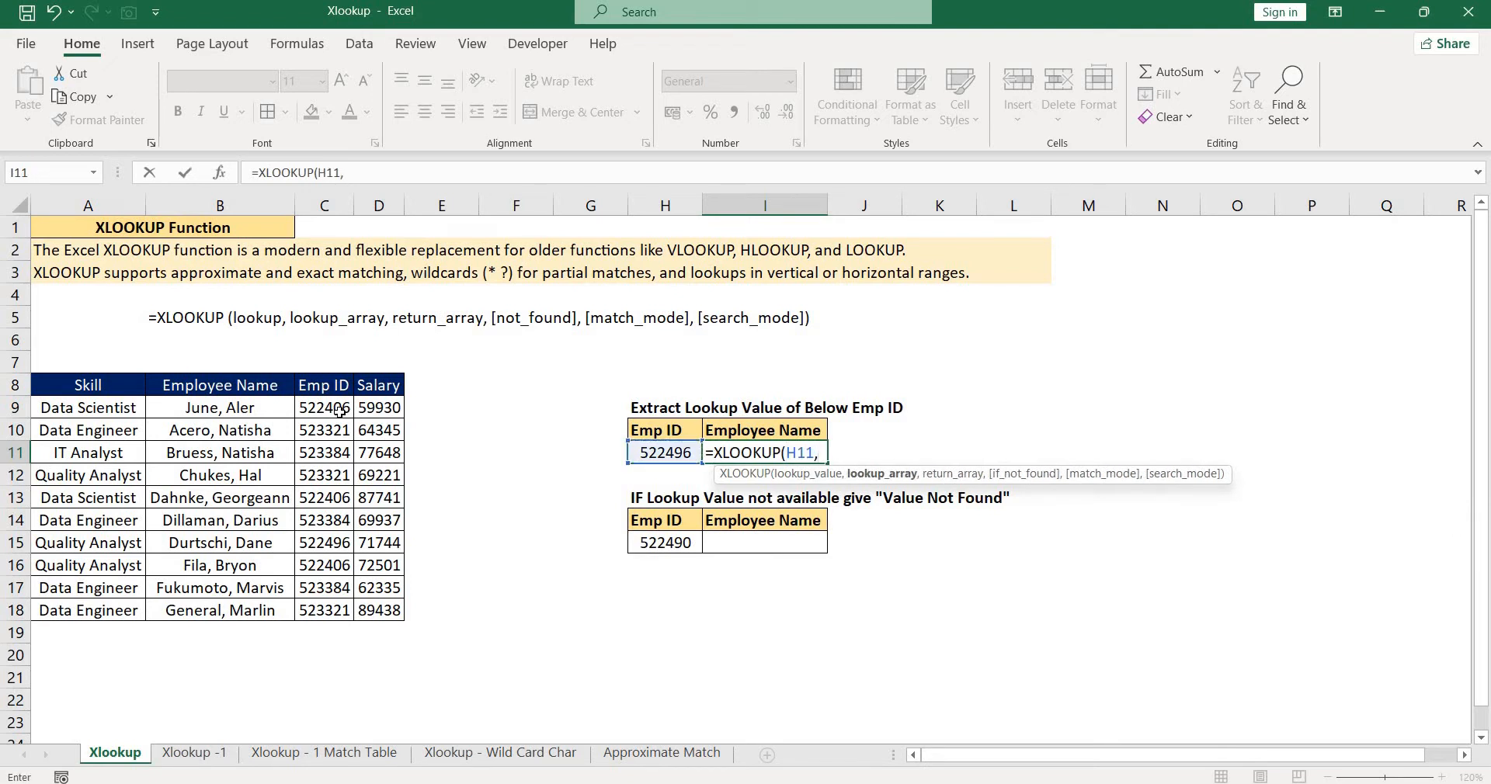
- Set the lookup array to the Emp IDs in C9:C18 and the return array to the employee names in B9:B18
key("Left")
key("Left")
key("Left")
key("Left")
key("Left")
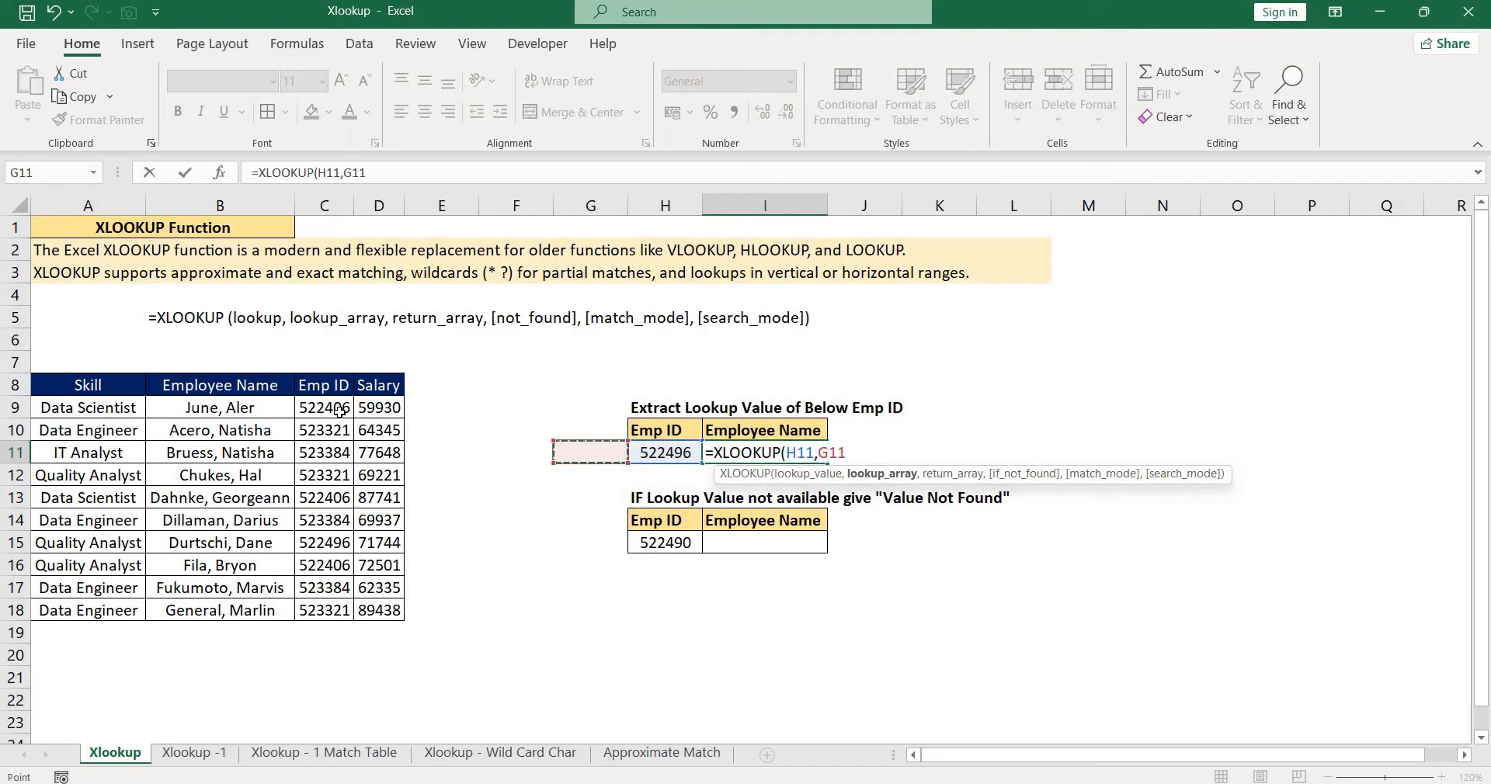
key("Left")
key("Up")
key("Up")
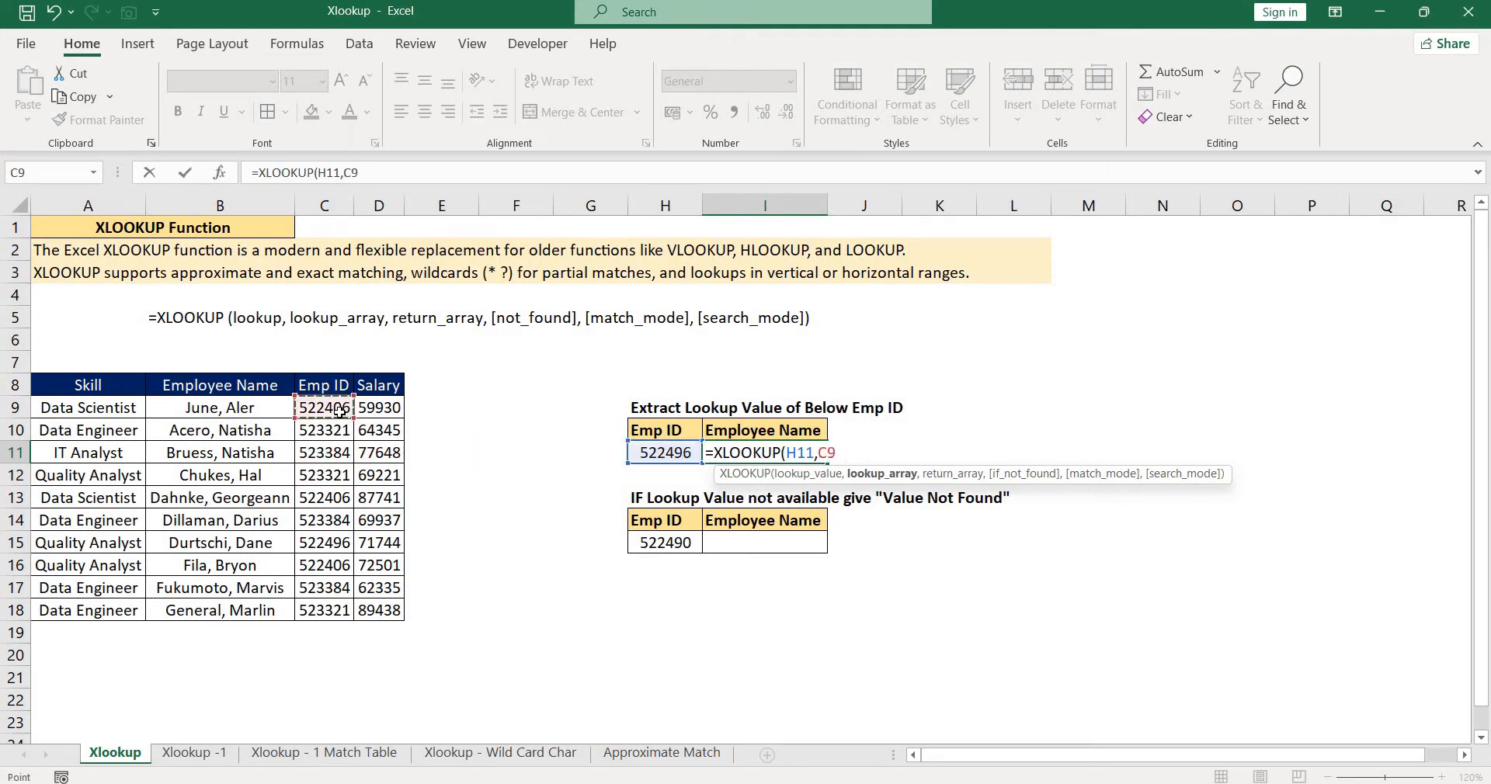
key("ctrl+shift+Down")
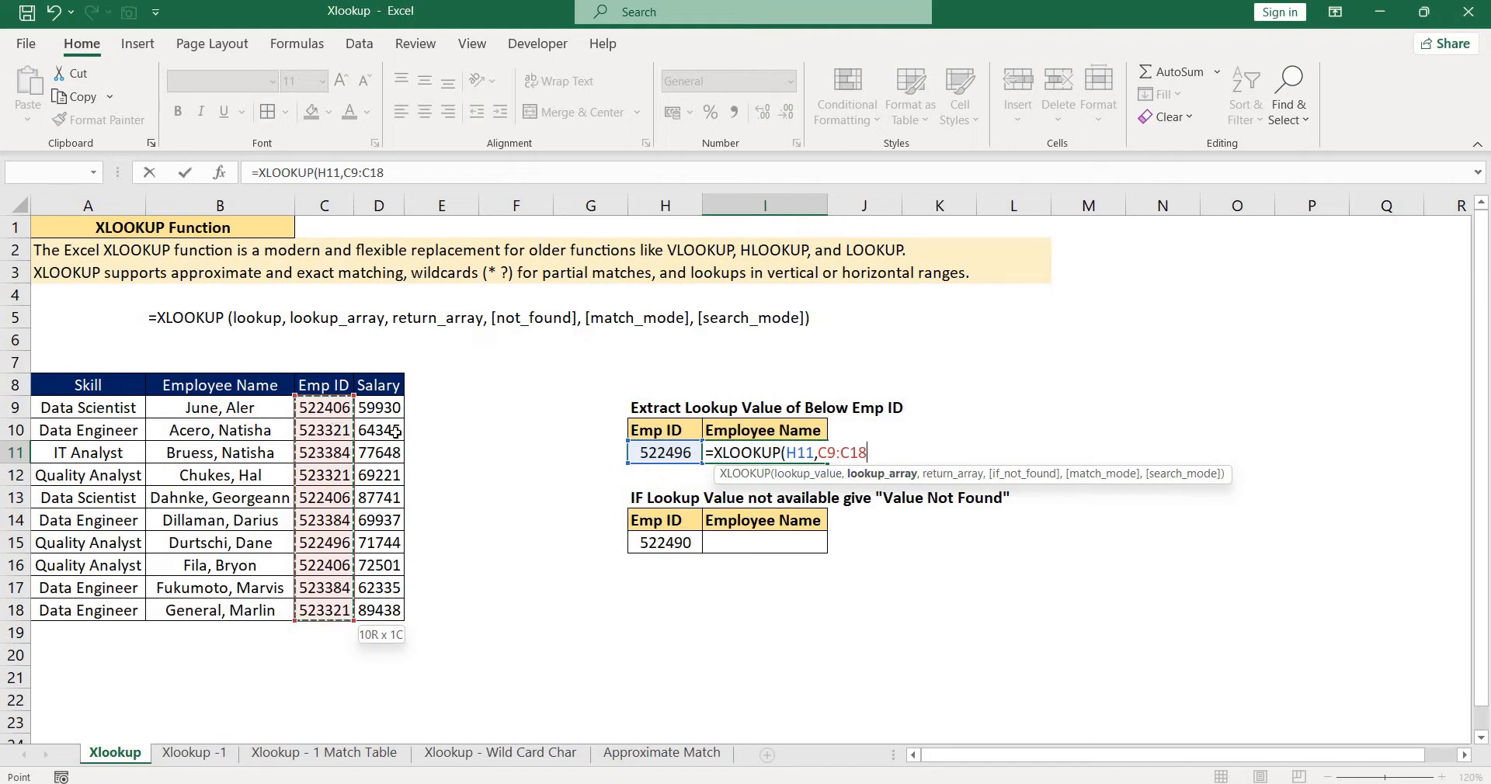
type(",")
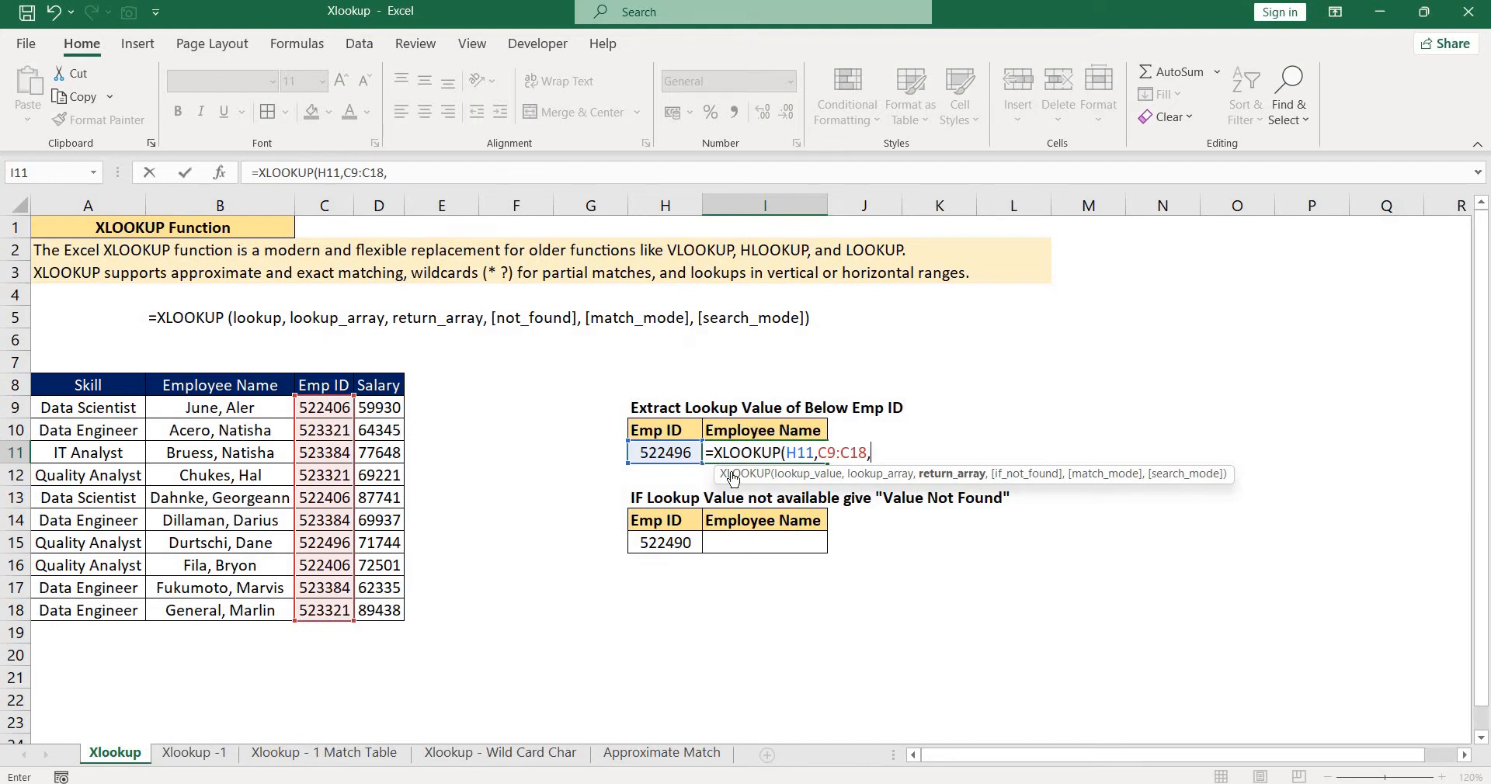
left_click(232, 409)
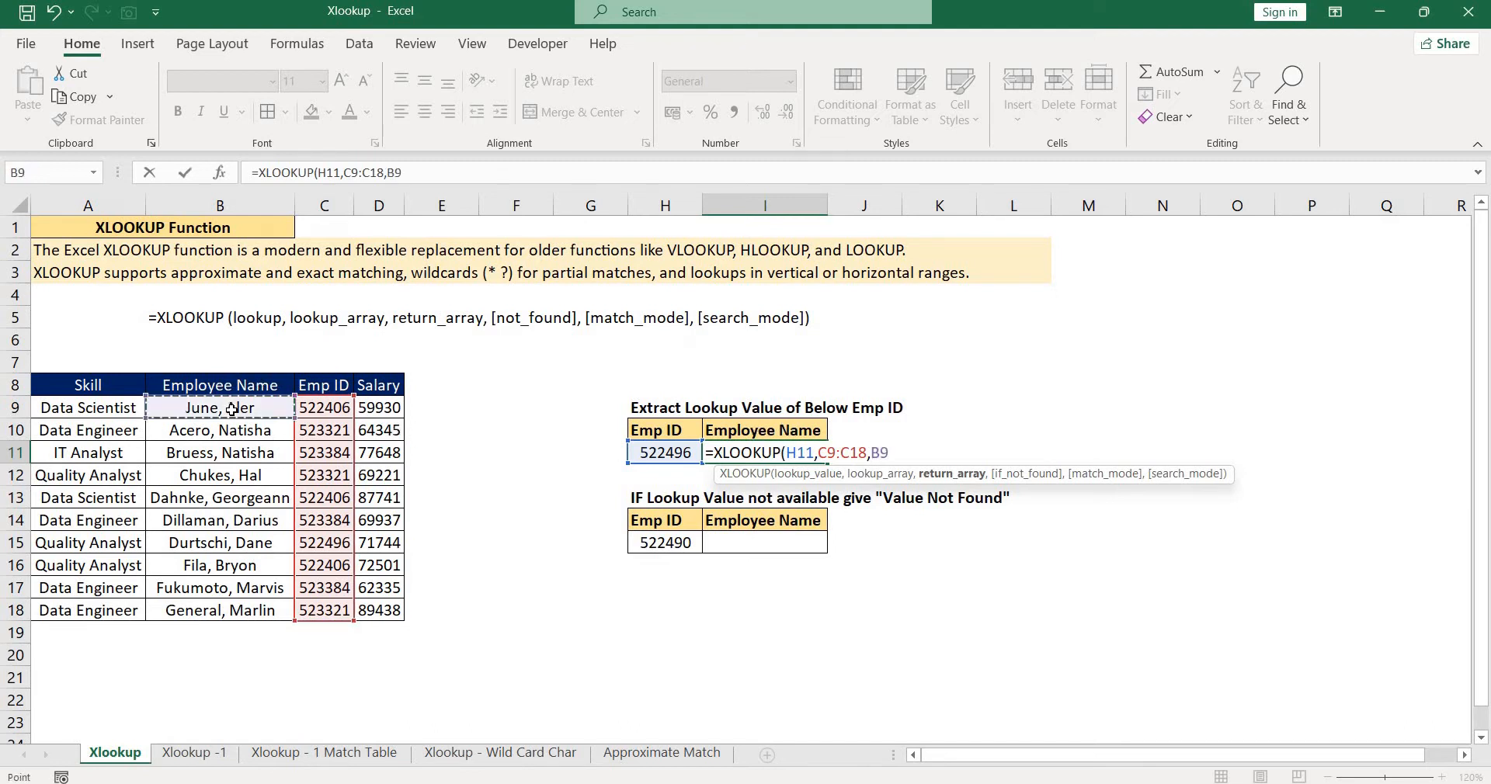
key("ctrl+shift+Down")
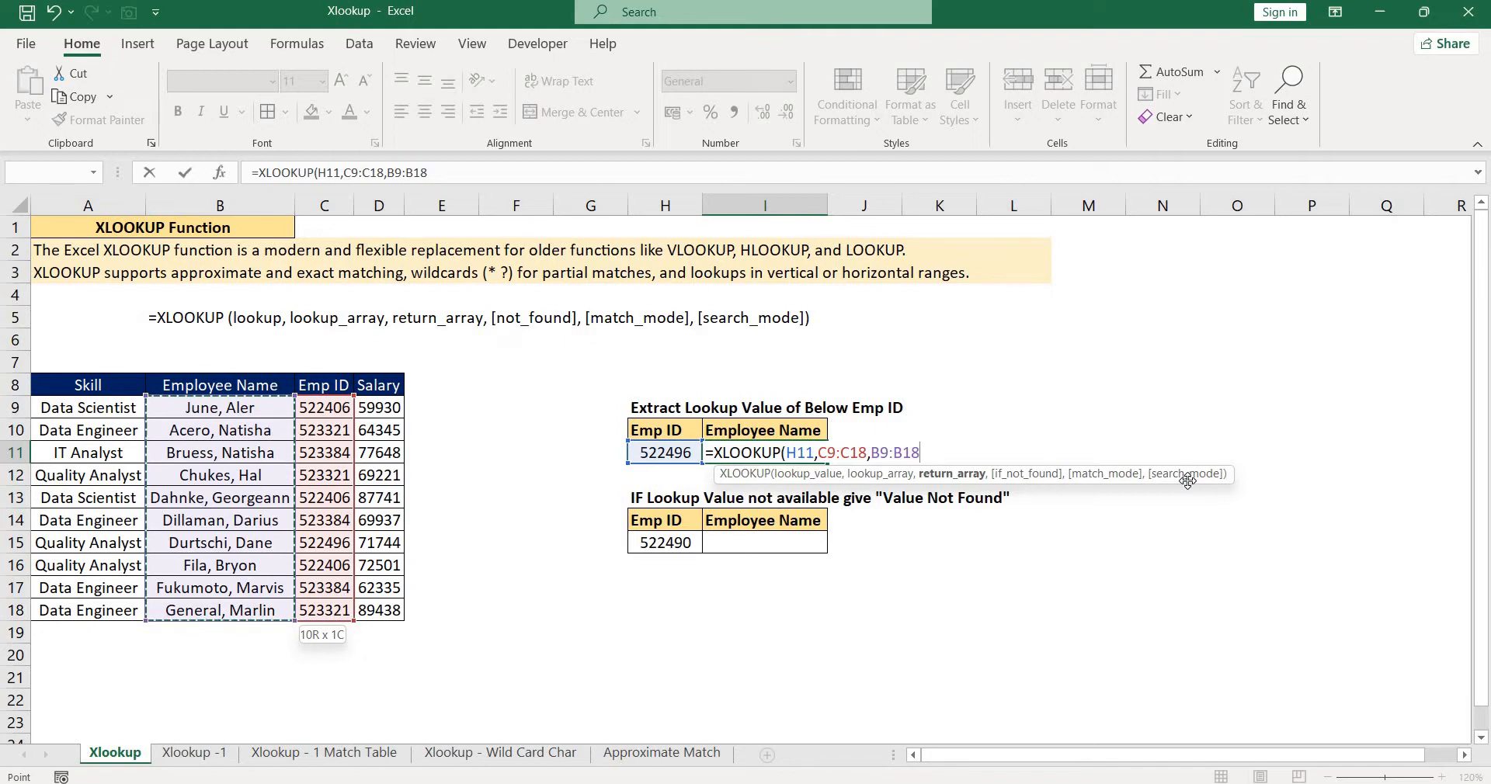
type(",")
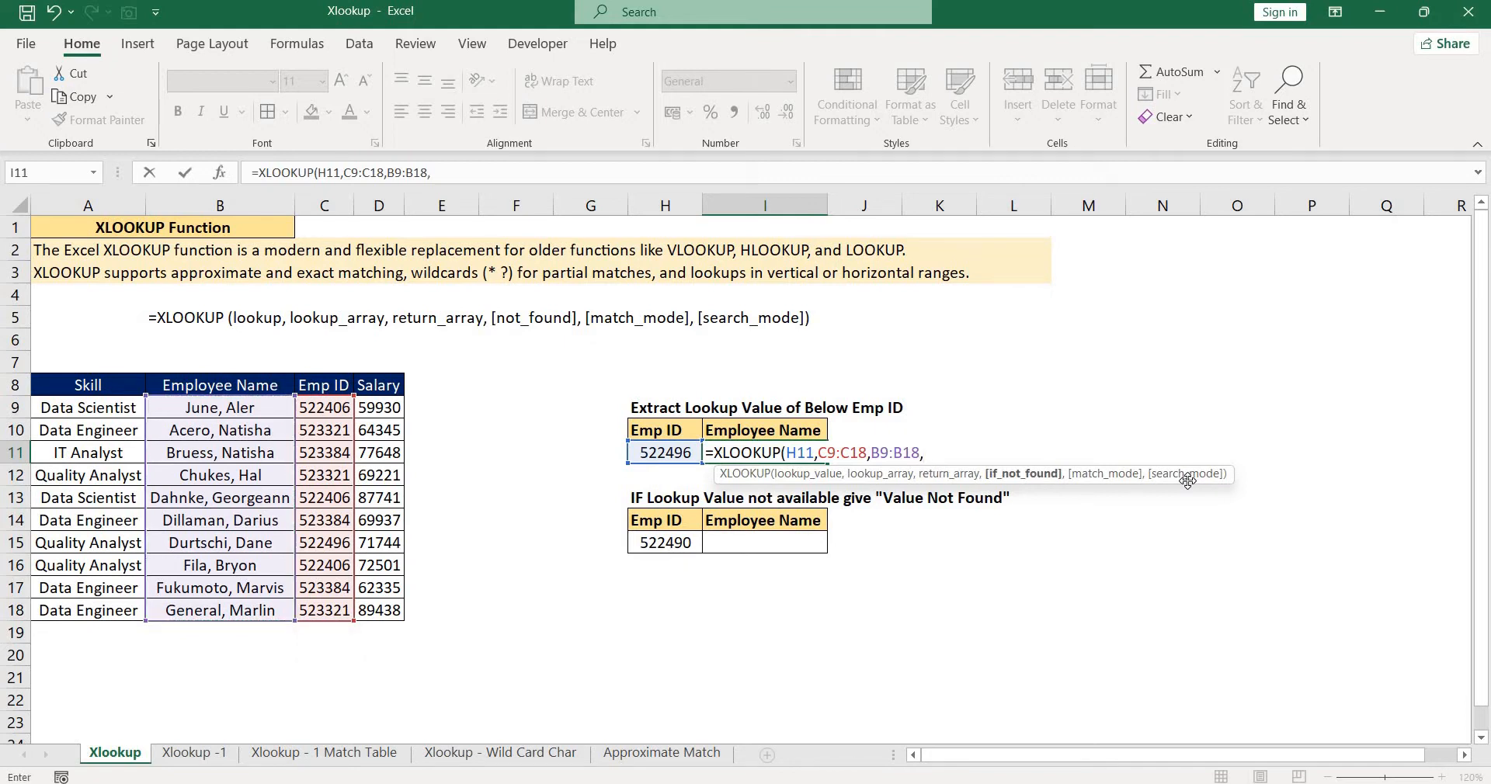
type(",")
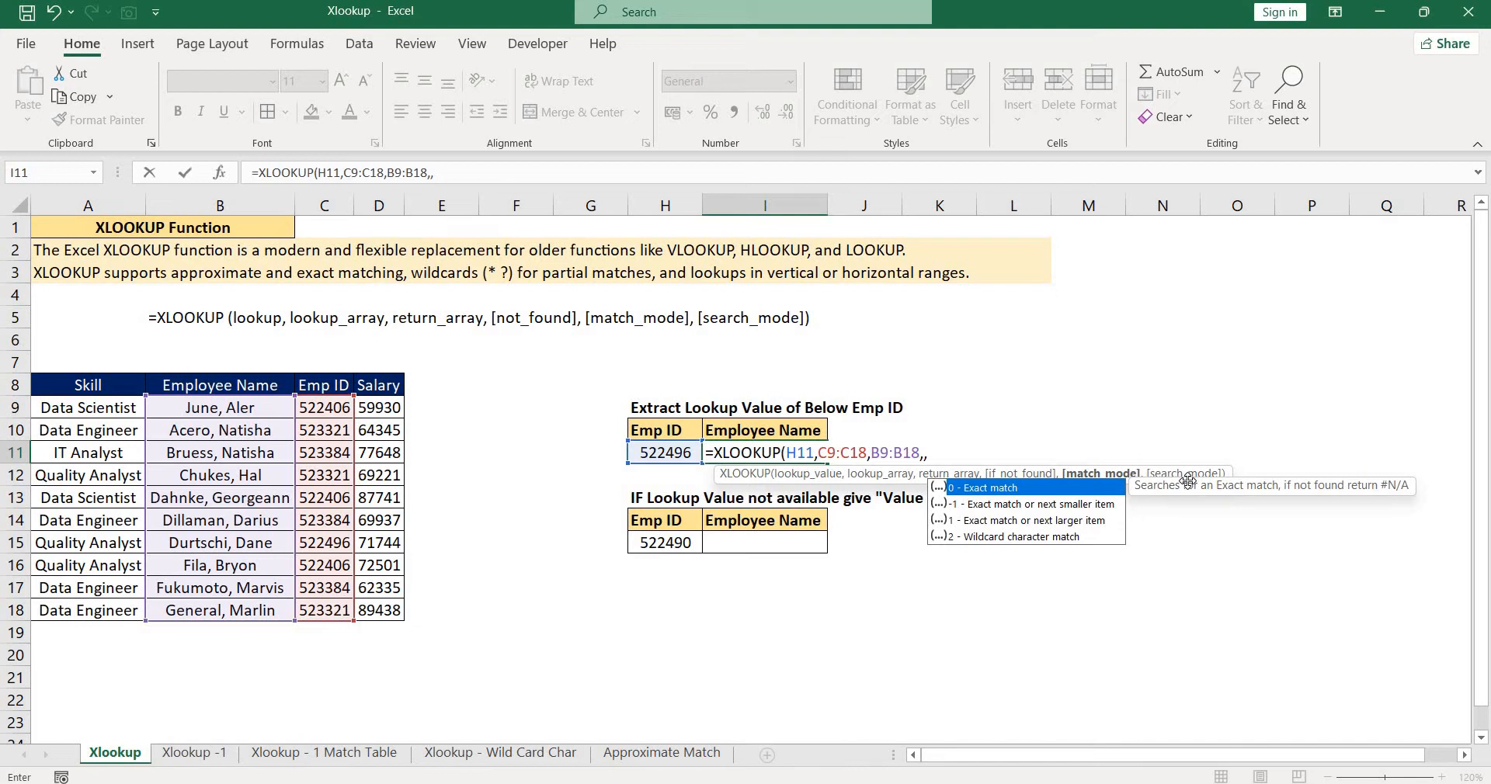
key("BackSpace")
key("BackSpace")
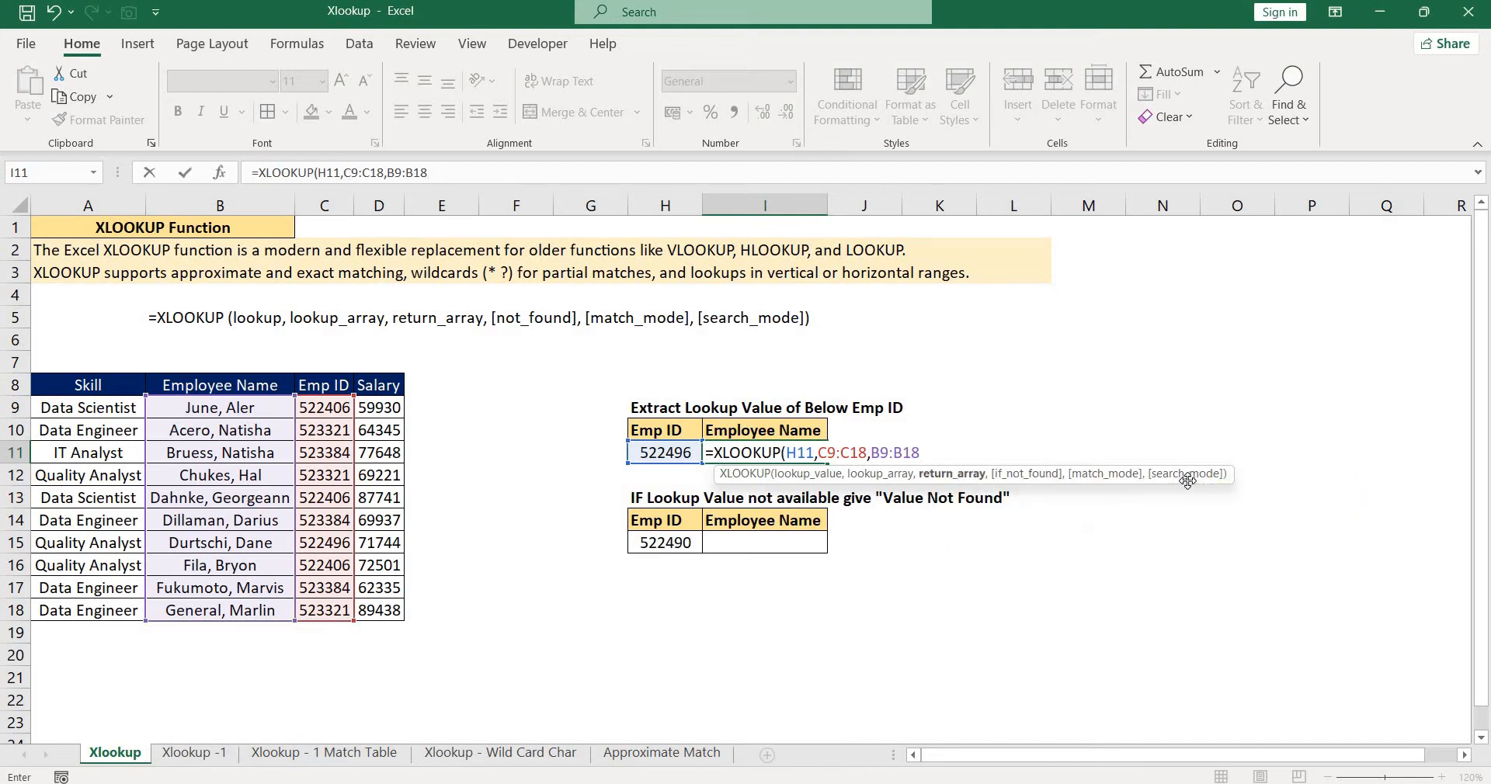
- Complete the formula in I11 as =XLOOKUP(H11,C9:C18,B9:B18), leaving out the optional arguments
type(")")
key("ctrl+Return")
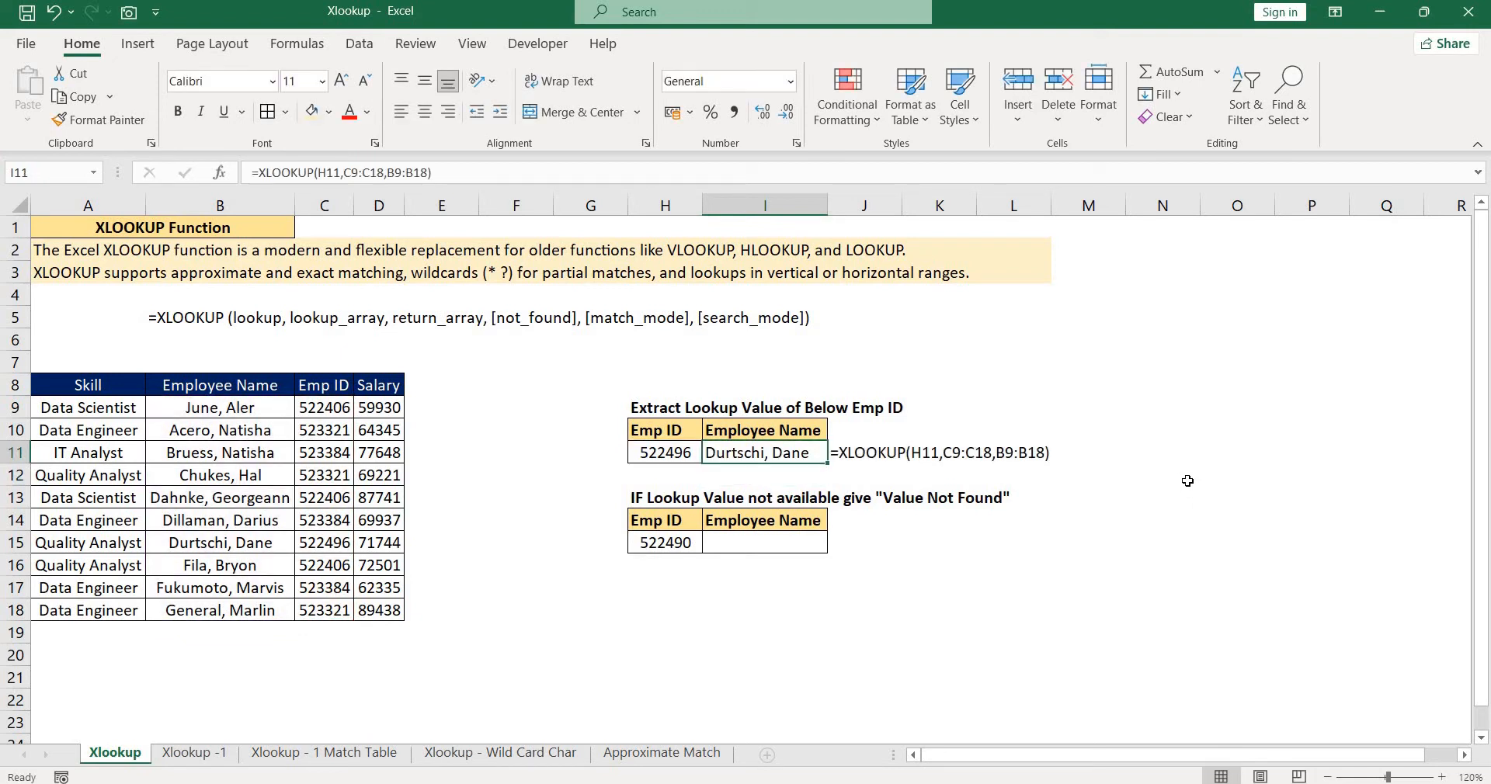
- Check the name returned in I11 against the record in row 15 of the employee table
key("Left")
key("Left")
key("Left")
key("Left")
key("Left")
key("Left")
key("Left")
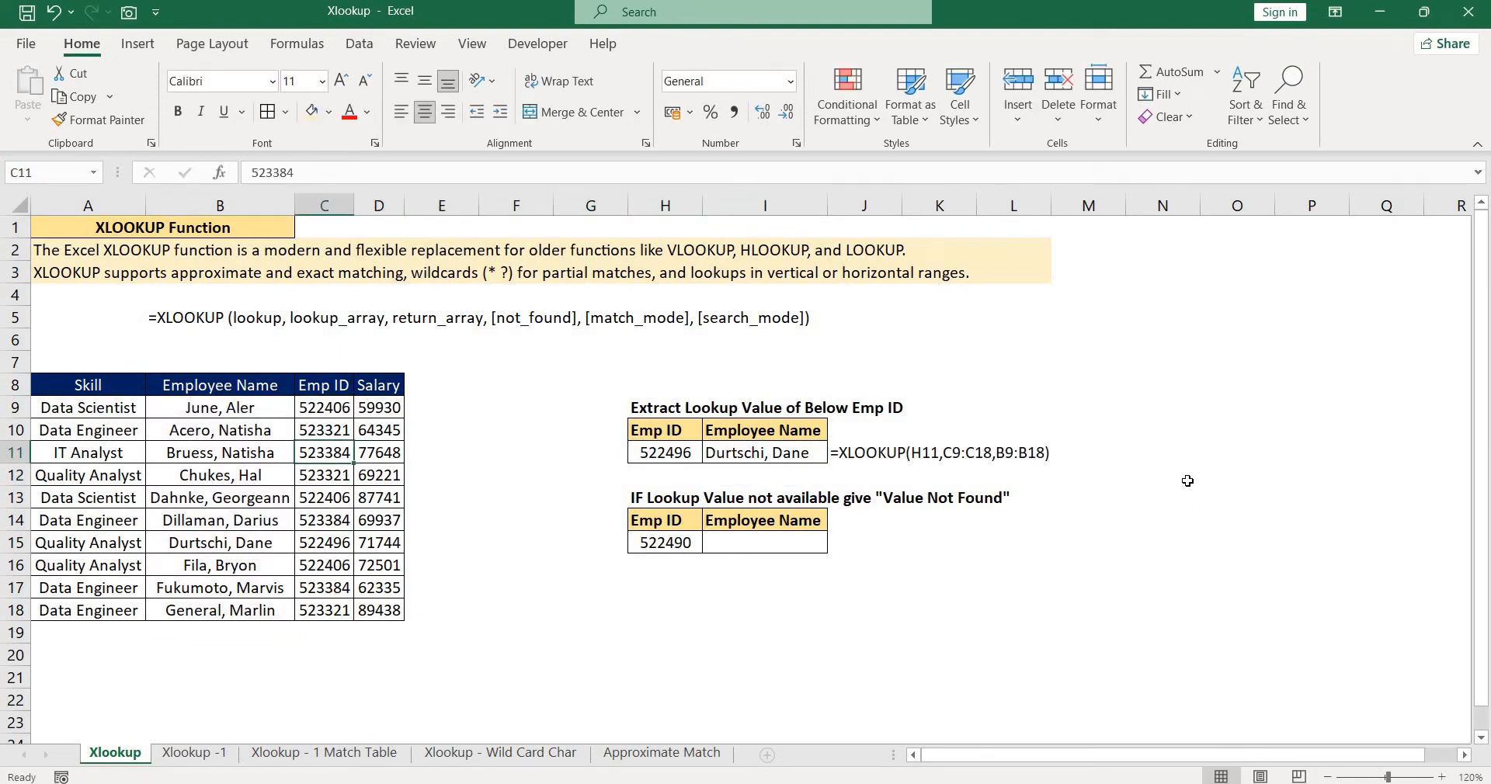
key("Down")
key("Down")
key("Down")
key("Down")
key("shift+space")
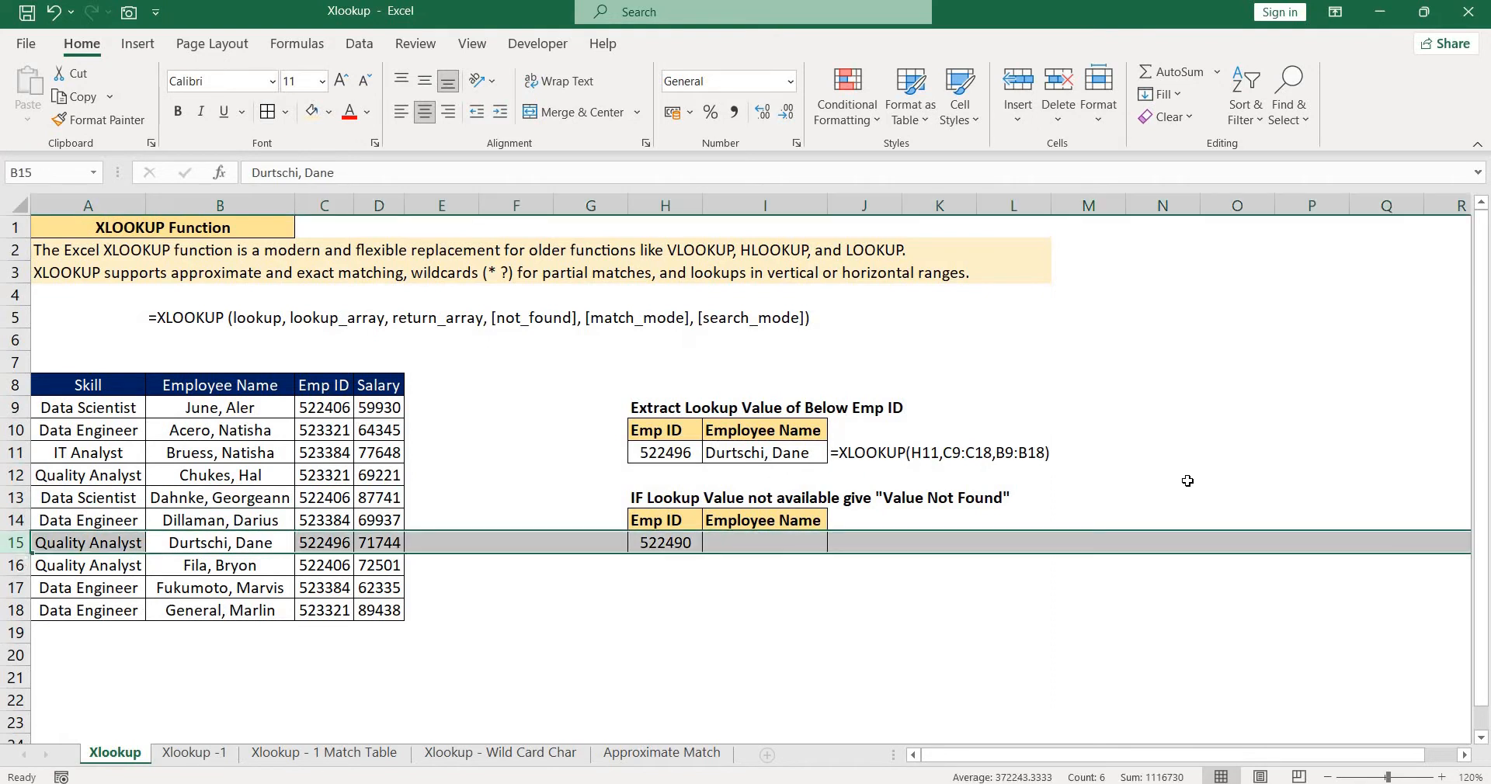
key("Right")
key("shift+space")
key("Right")
key("Right")
key("Right")
key("Right")
key("Right")
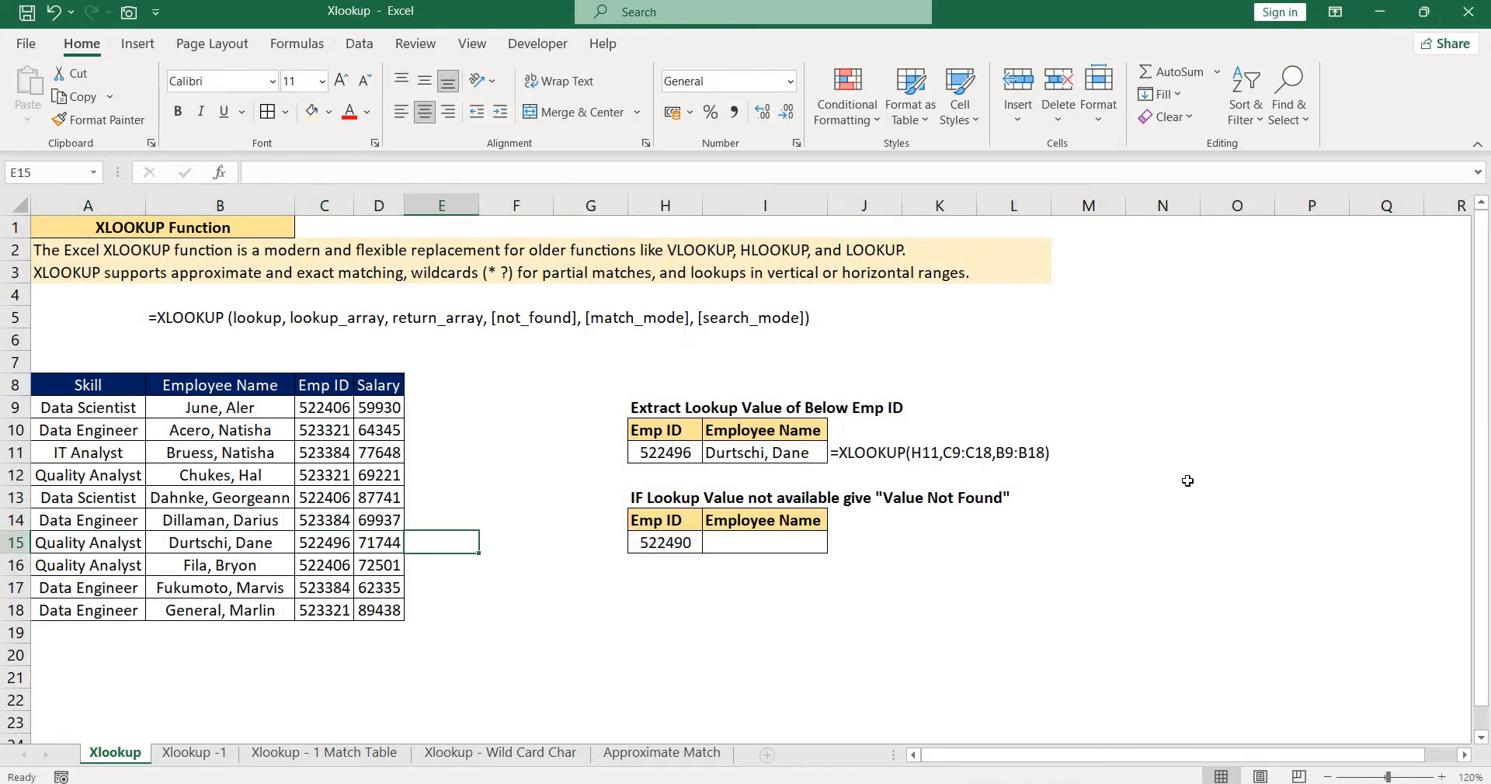
key("Up")
key("Up")
key("Up")
key("Up")
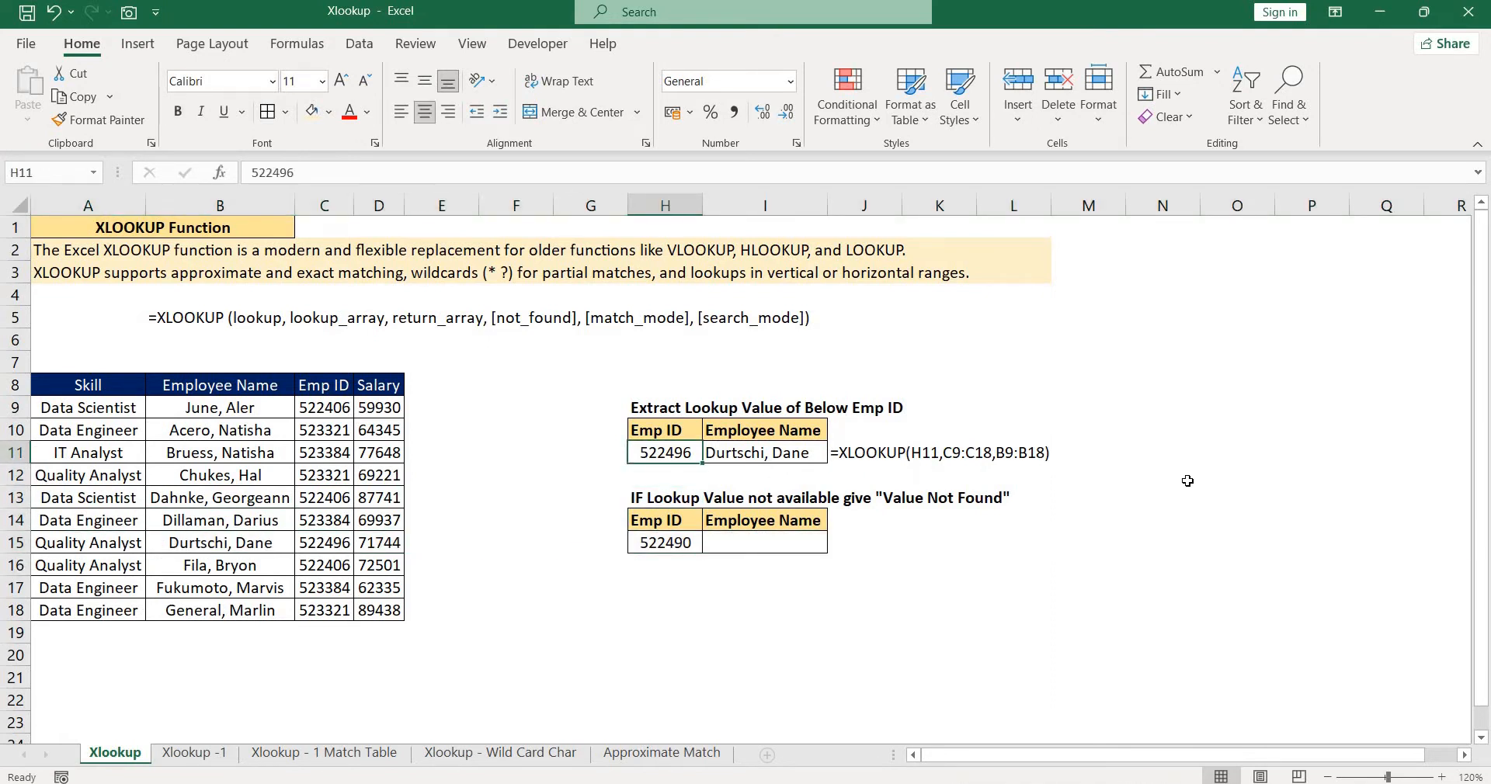
- Check whether the Emp ID in H15 occurs in the table's Emp ID column C9:C18
key("Right")
key("Down")
key("Down")
key("Down")
key("Down")
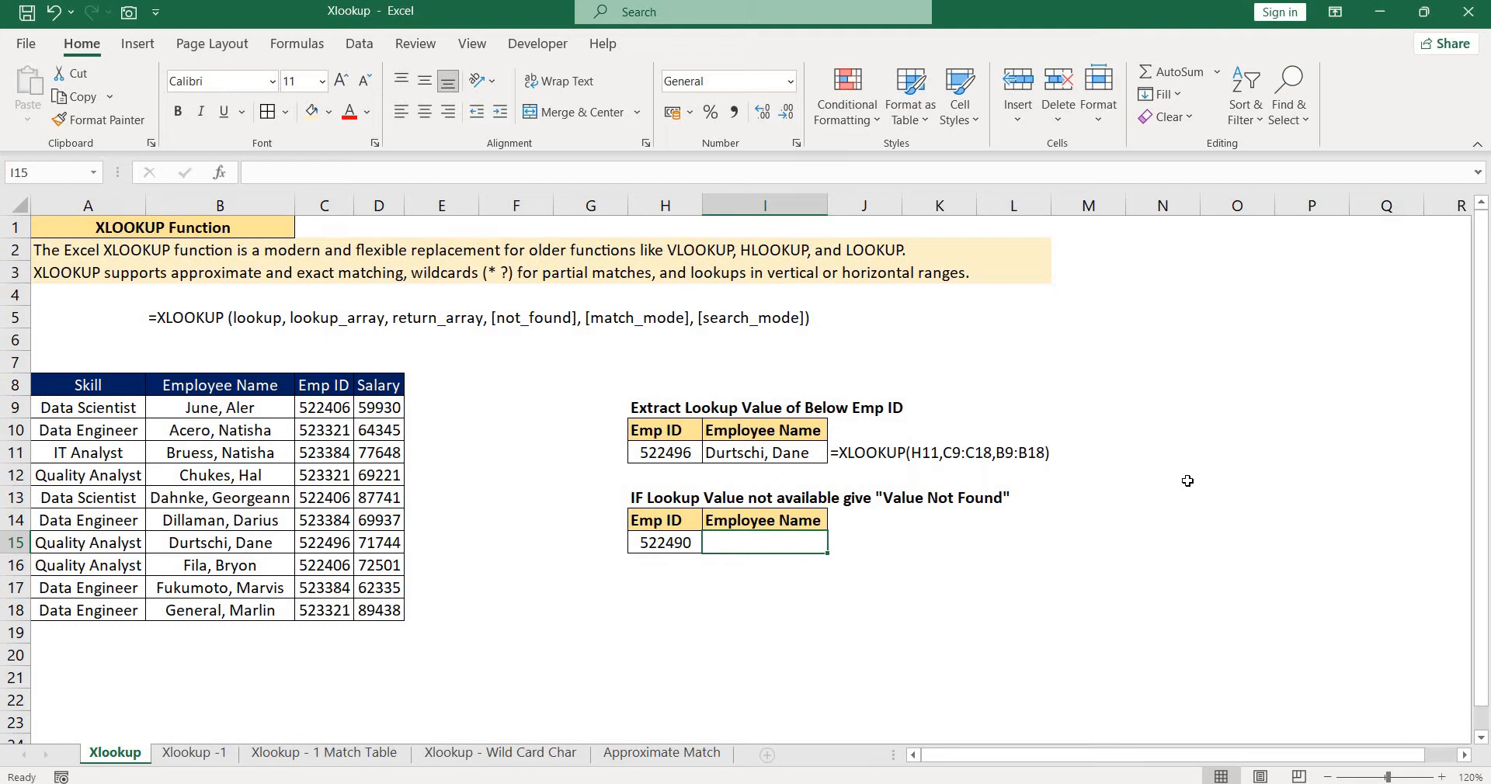
key("Left")
key("shift+space")
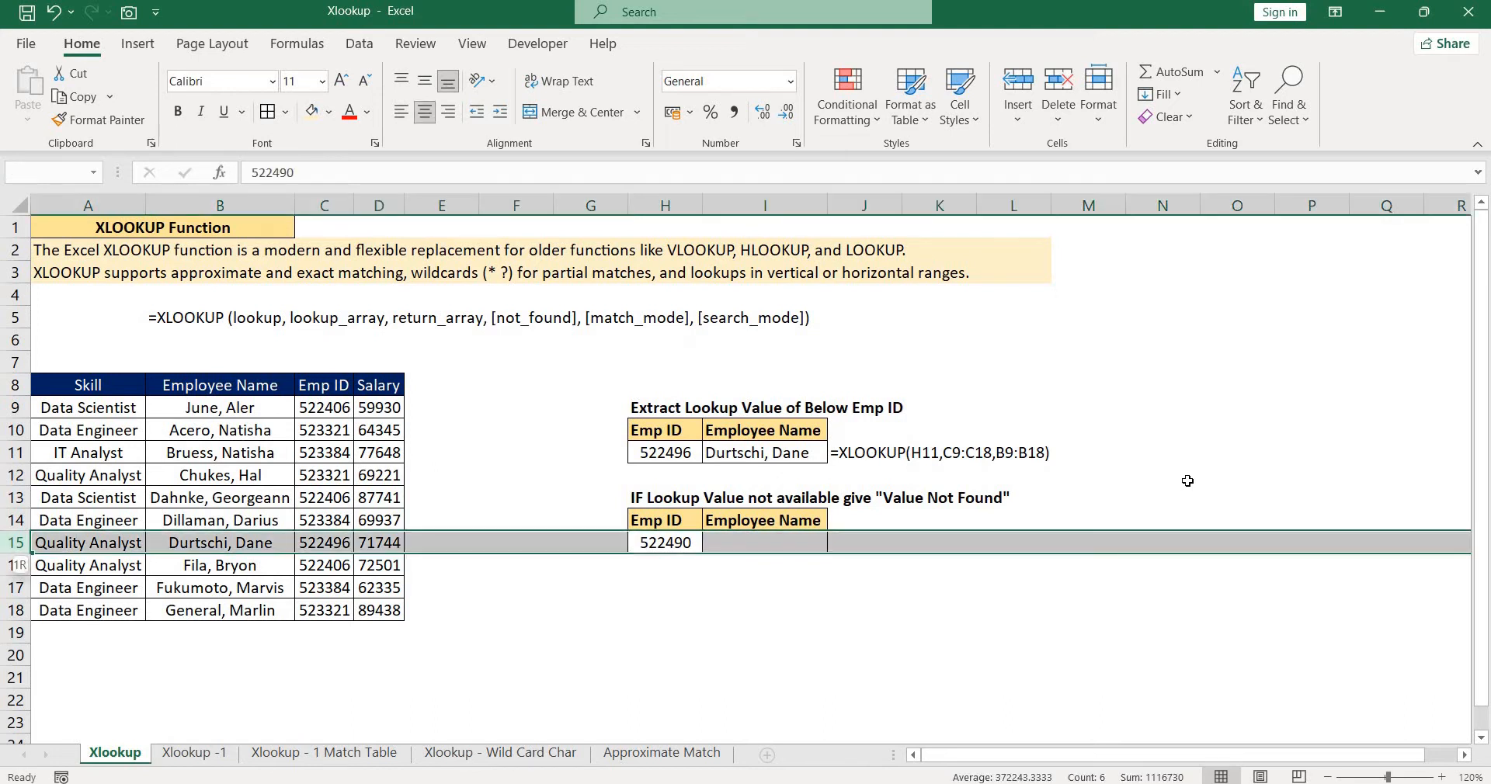
key("Left")
key("Left")
key("Left")
key("Left")
key("Left")
key("ctrl+Up")
key("Down")
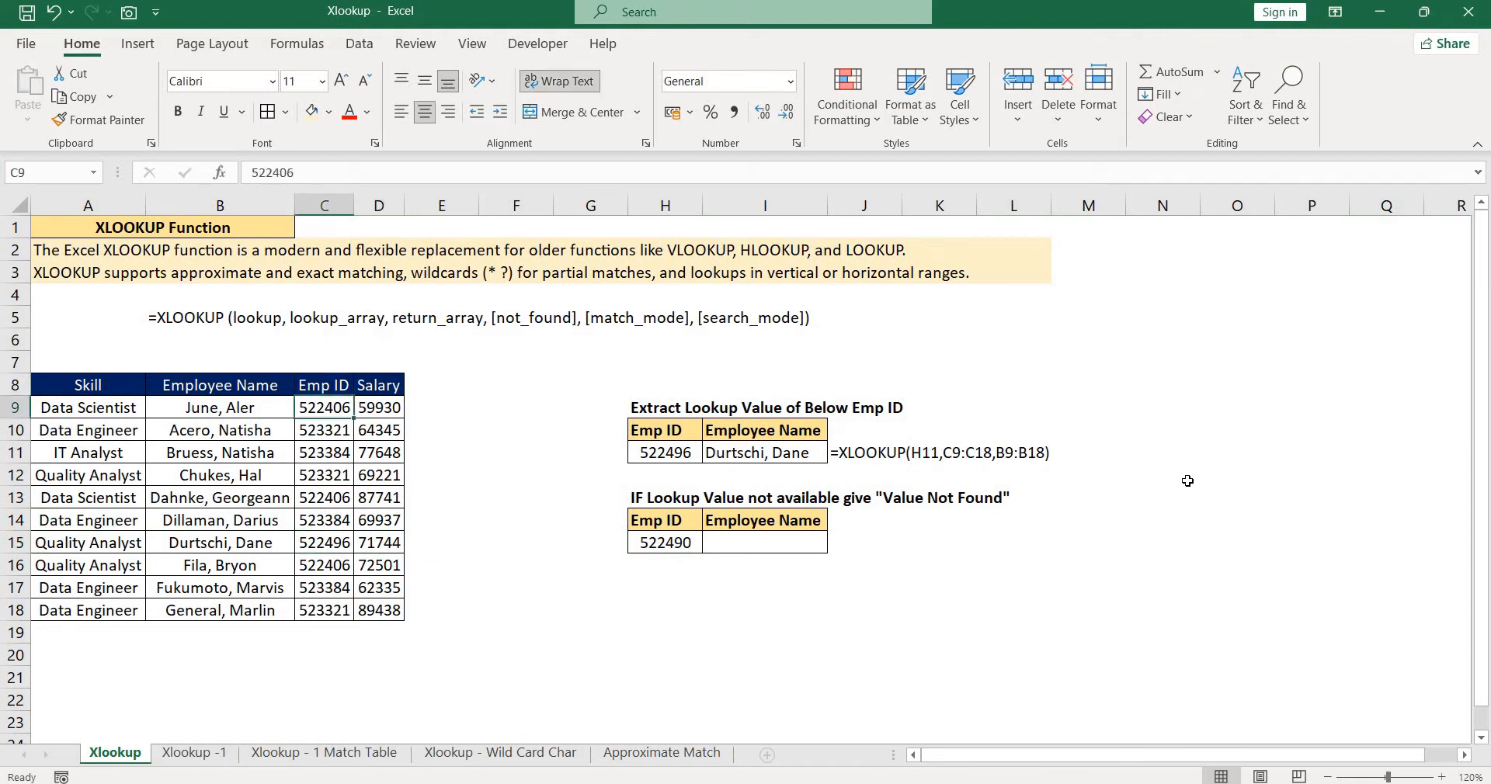
key("ctrl+shift+Down")
- Start an XLOOKUP formula in I15 with the Emp ID in H15 as the lookup value
key("Right")
key("Right")
key("Right")
key("Right")
key("Right")
key("Right")
key("Down")
key("Down")
key("Down")
key("Down")
key("Down")
key("Down")
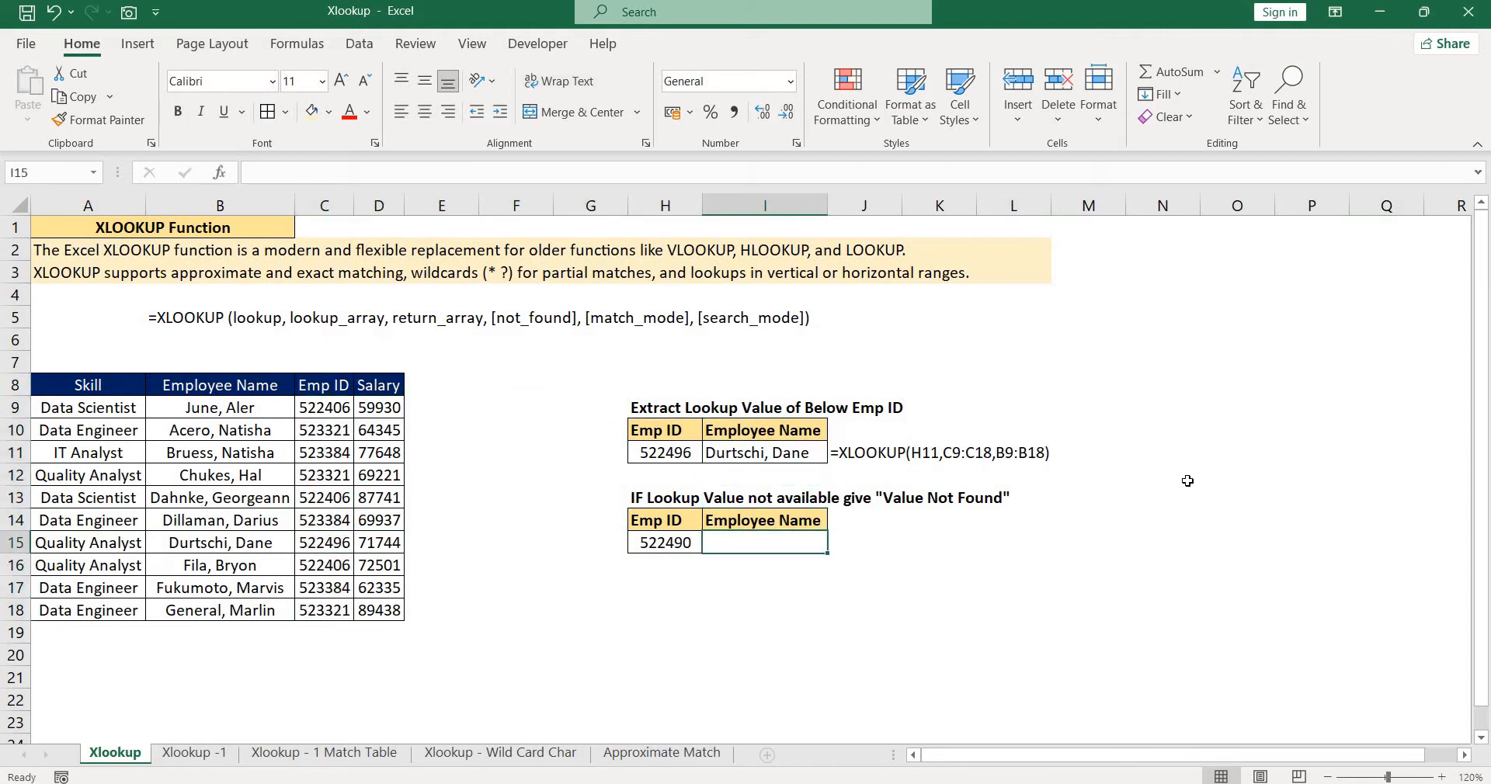
type("=")
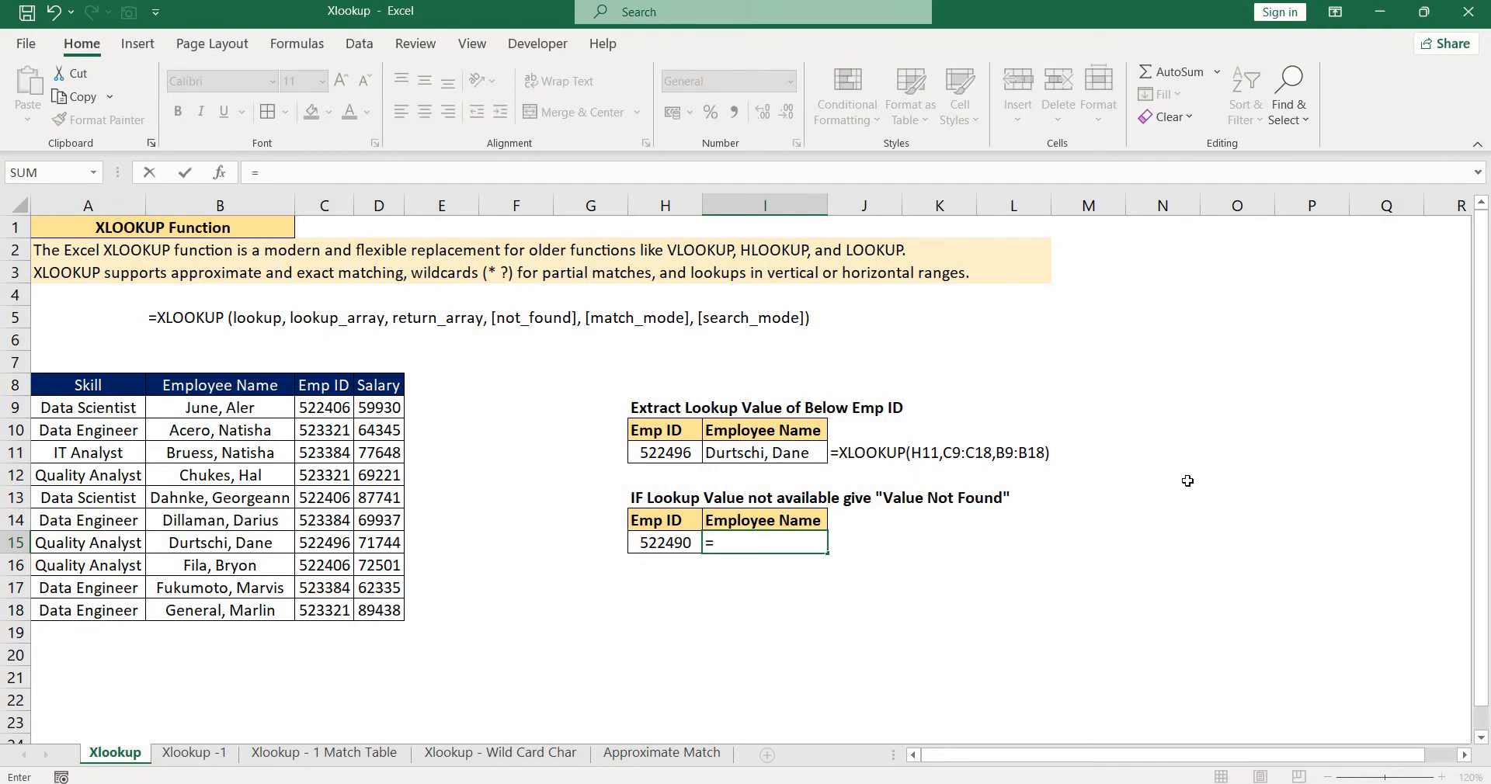
type("xl")
key("Tab")
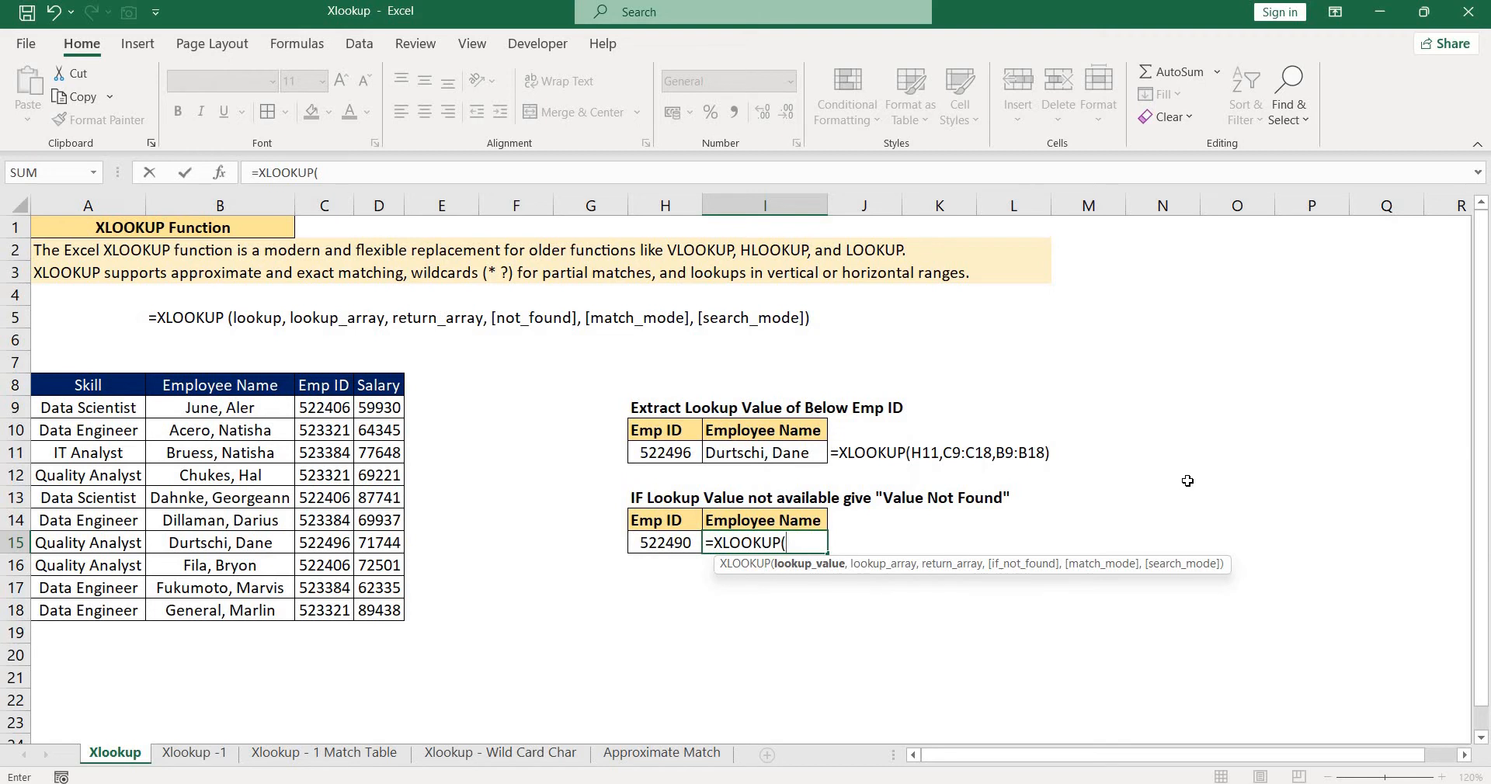
key("Left")
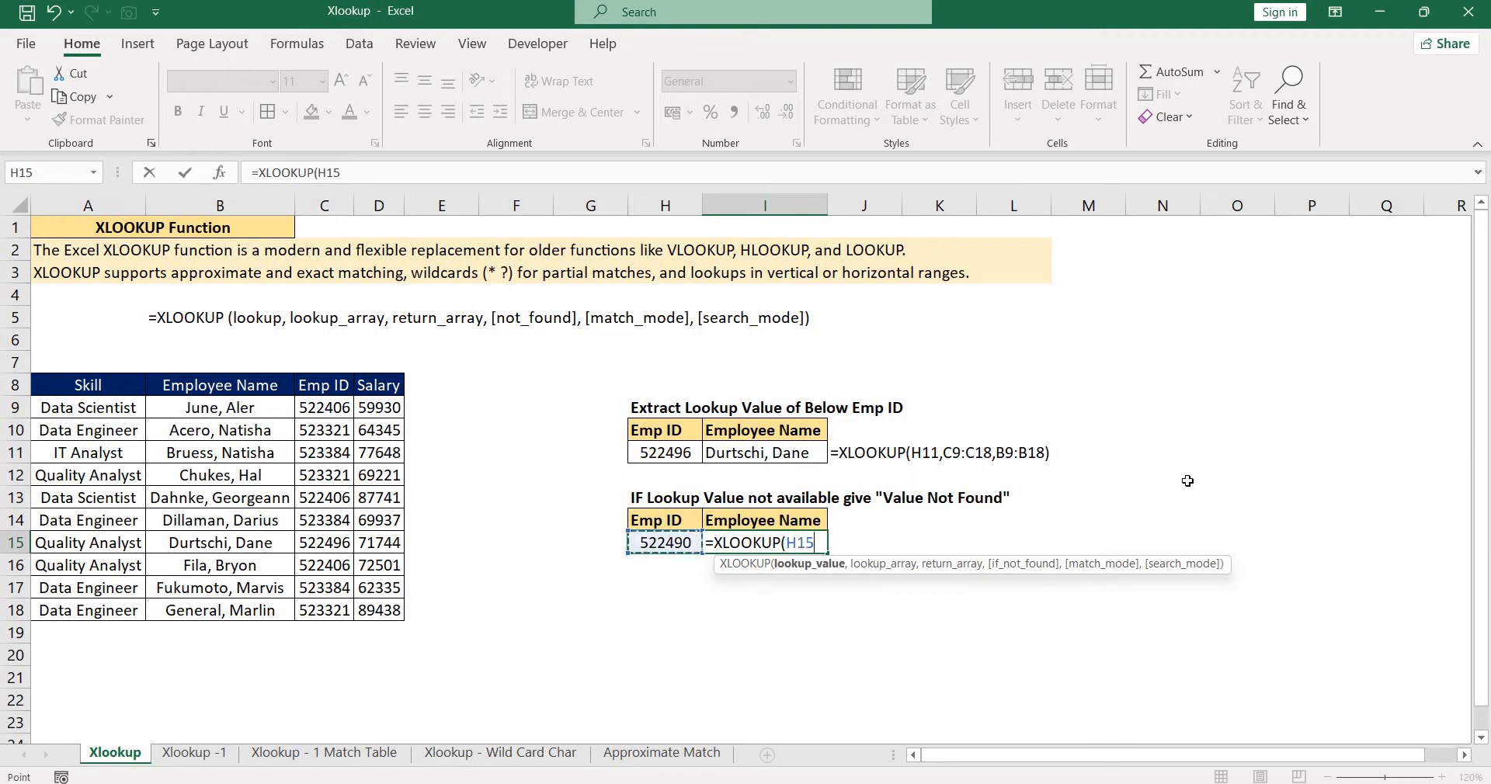
type(",")
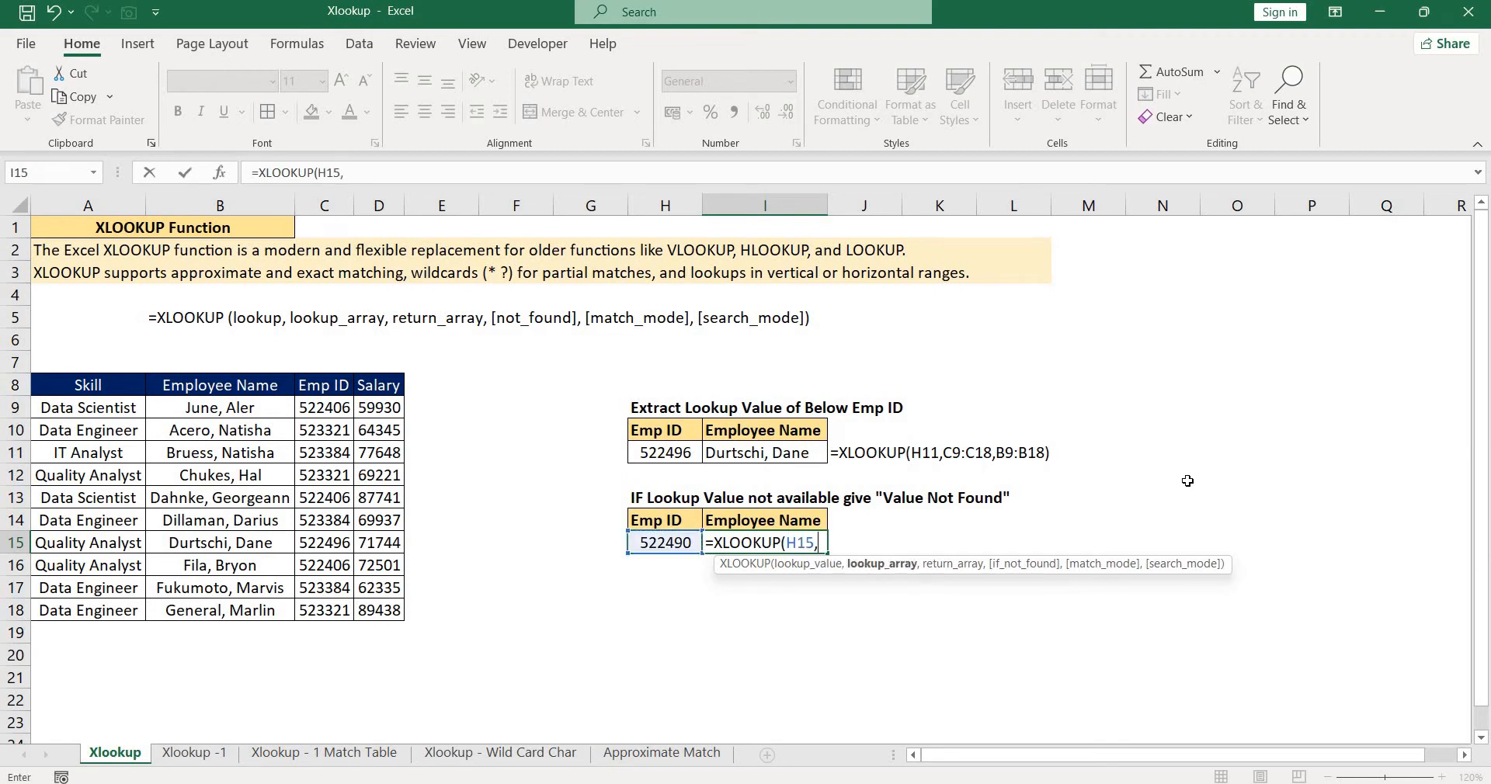
- Set the lookup array of the I15 formula to the Emp IDs in C9:C18
key("Left")
key("Left")
key("Left")
key("Left")
key("Left")
key("Left")
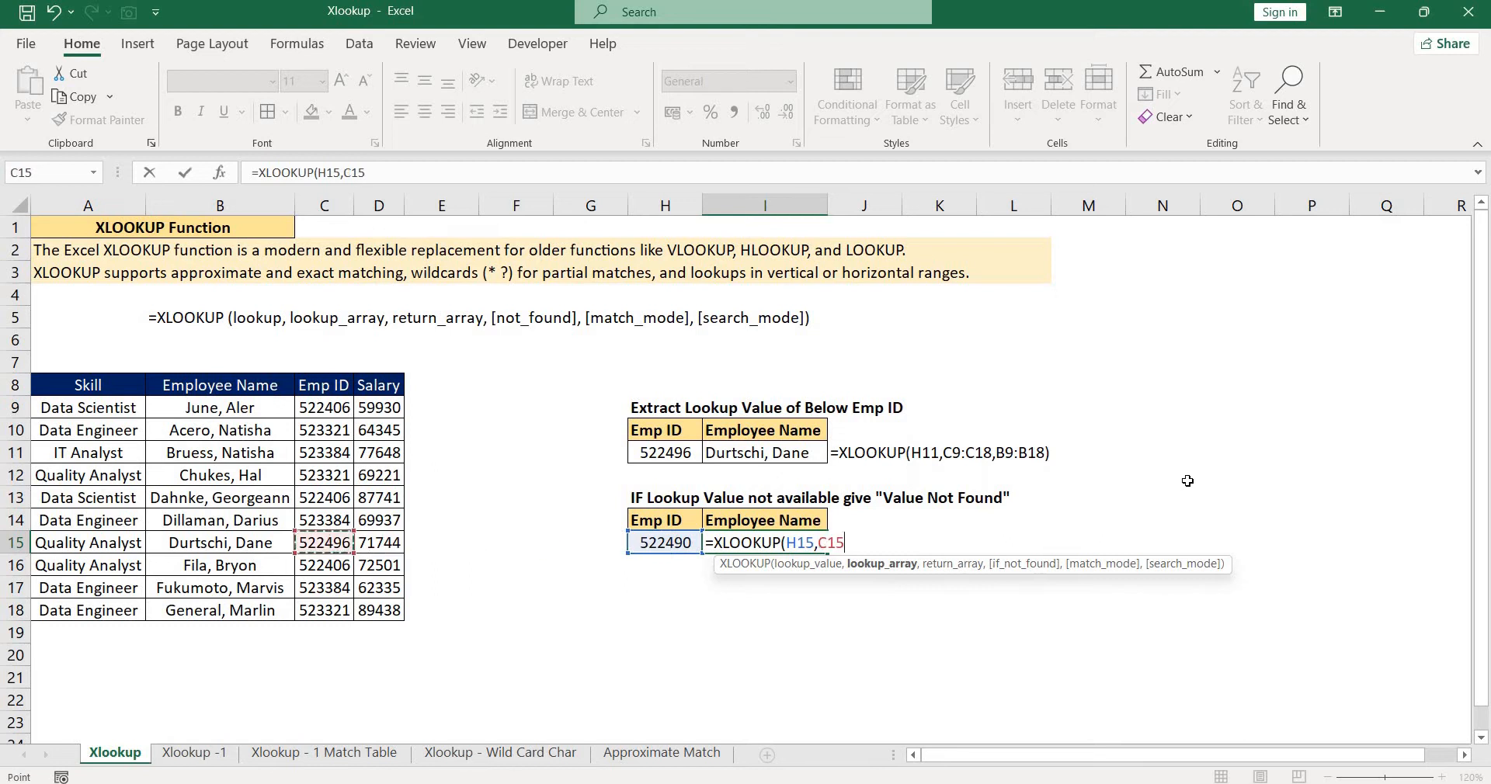
key("ctrl+Up")
key("Down")
key("ctrl+shift+Down")
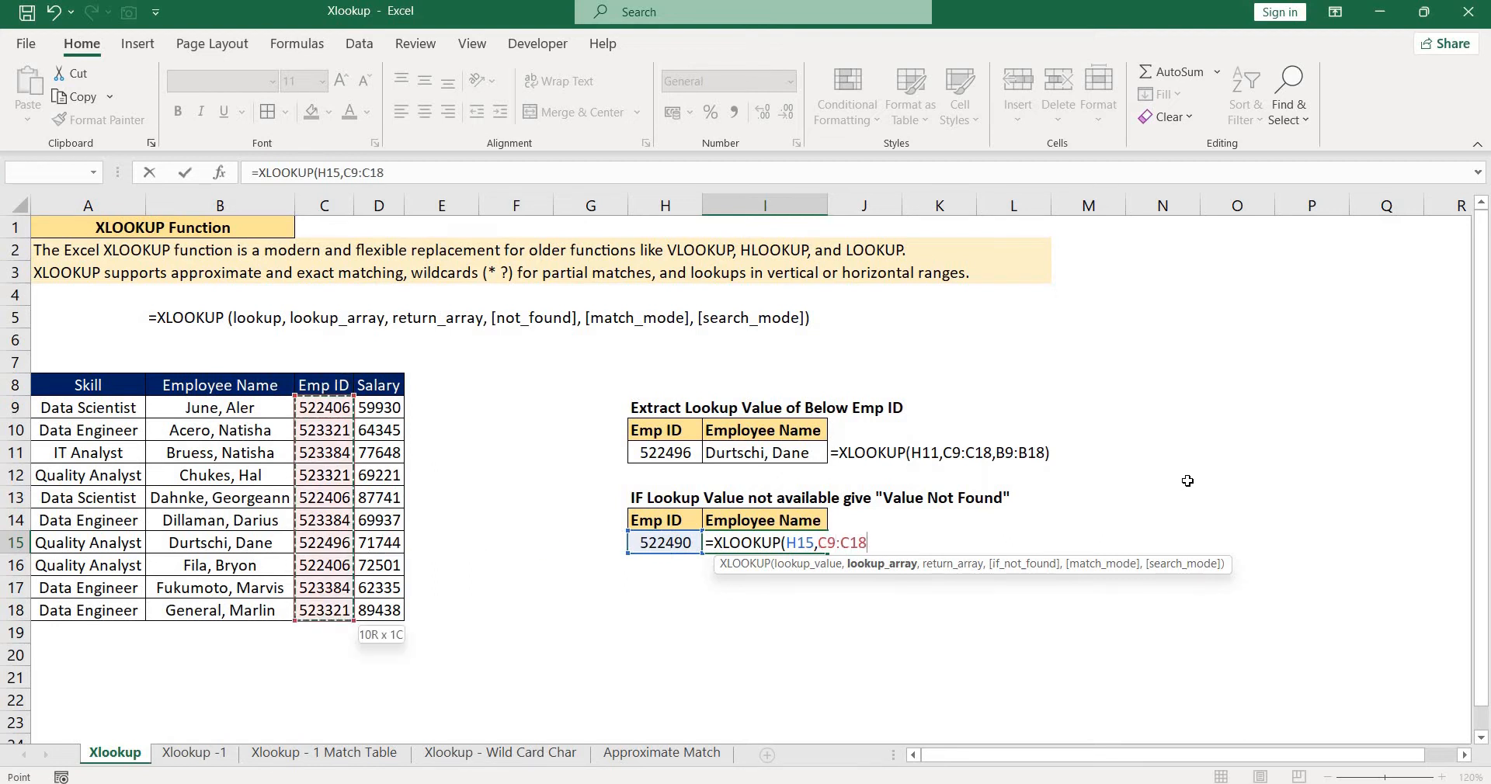
- Set the return array of the I15 formula to the employee names in B9:B18
type(",")
key("Left")
key("Left")
key("Left")
key("Left")
key("Left")
key("Left")
key("Left")
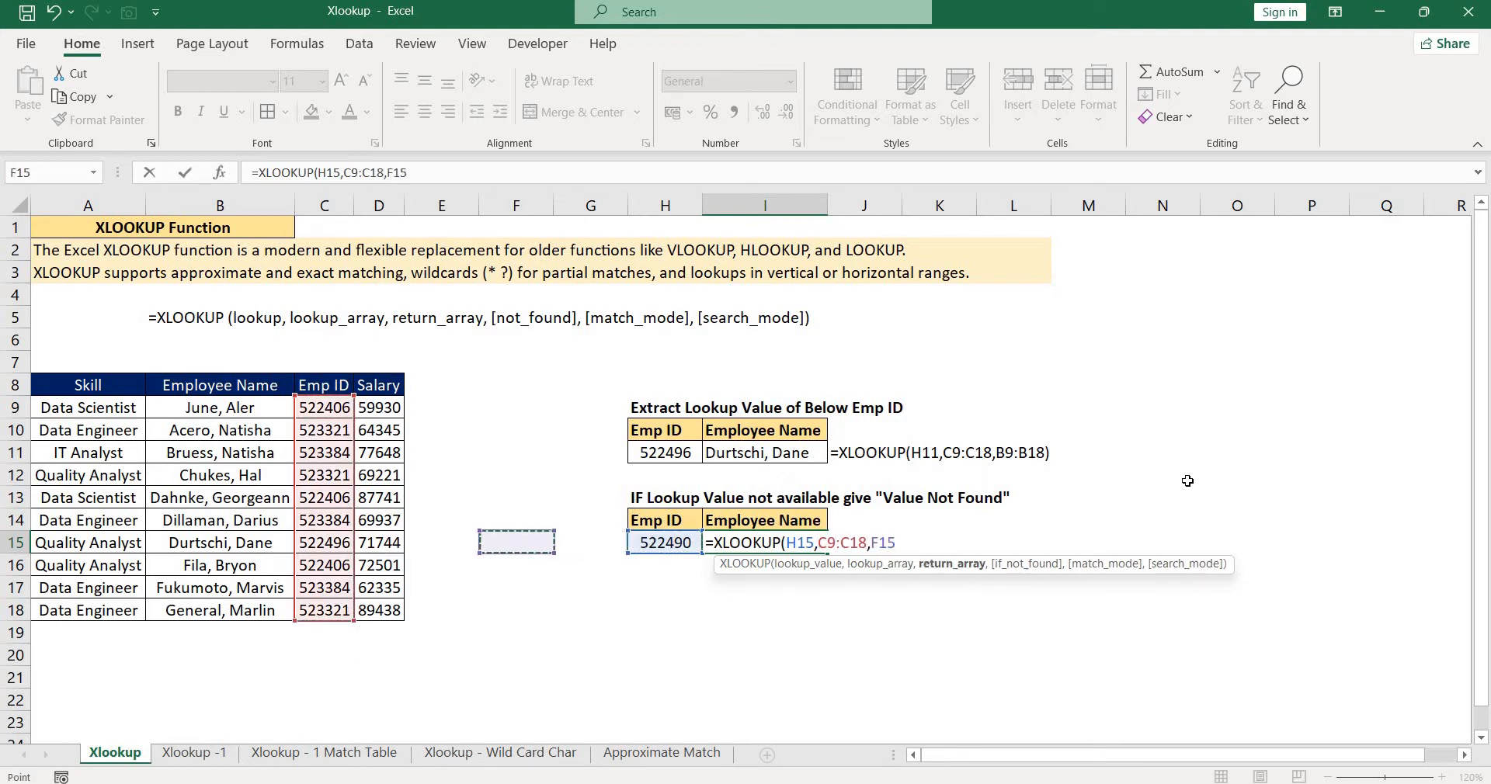
key("ctrl+Up")
key("Down")
key("ctrl+shift+Down")
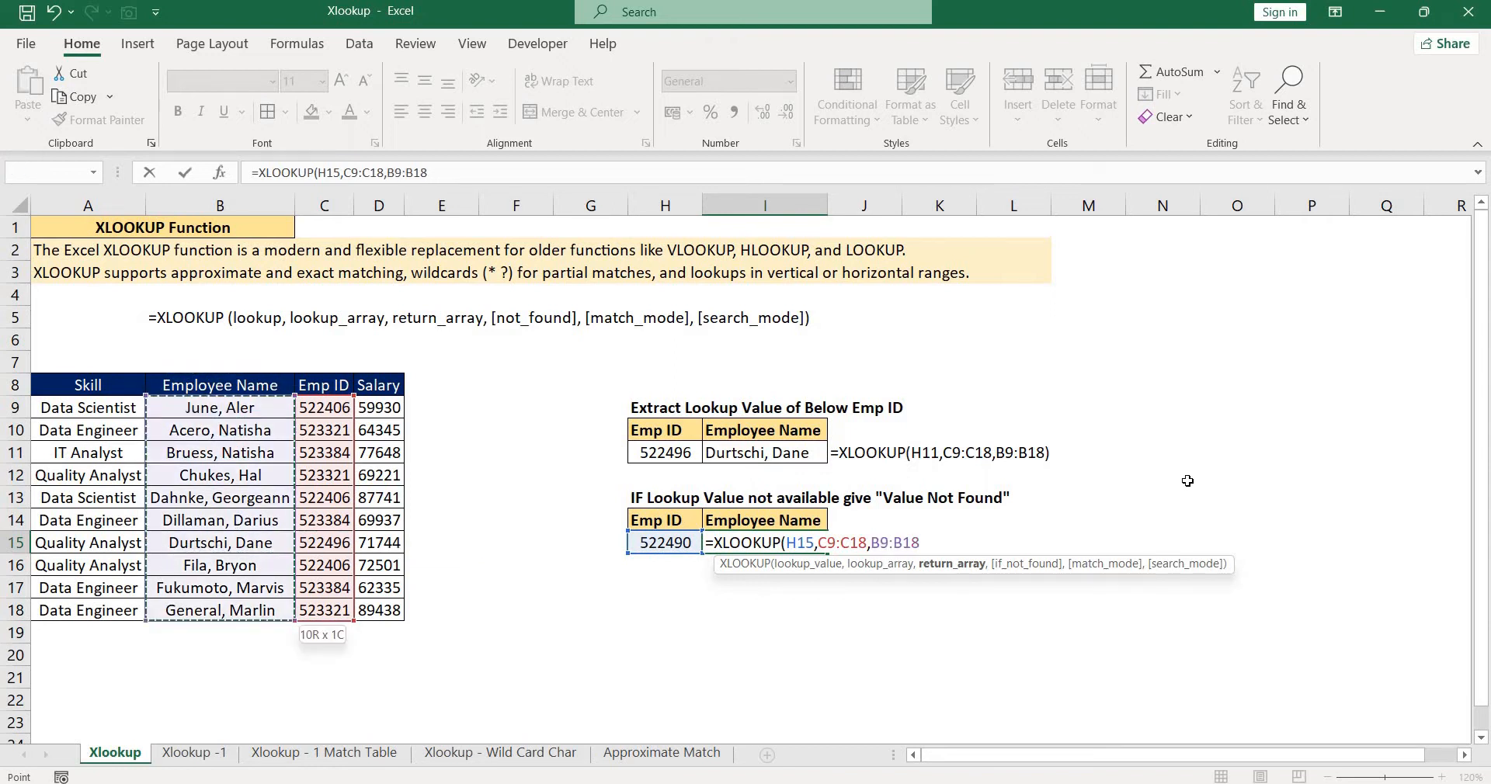
- Add "Value Not Found" as the if_not_found argument and complete the formula in I15
type(",")
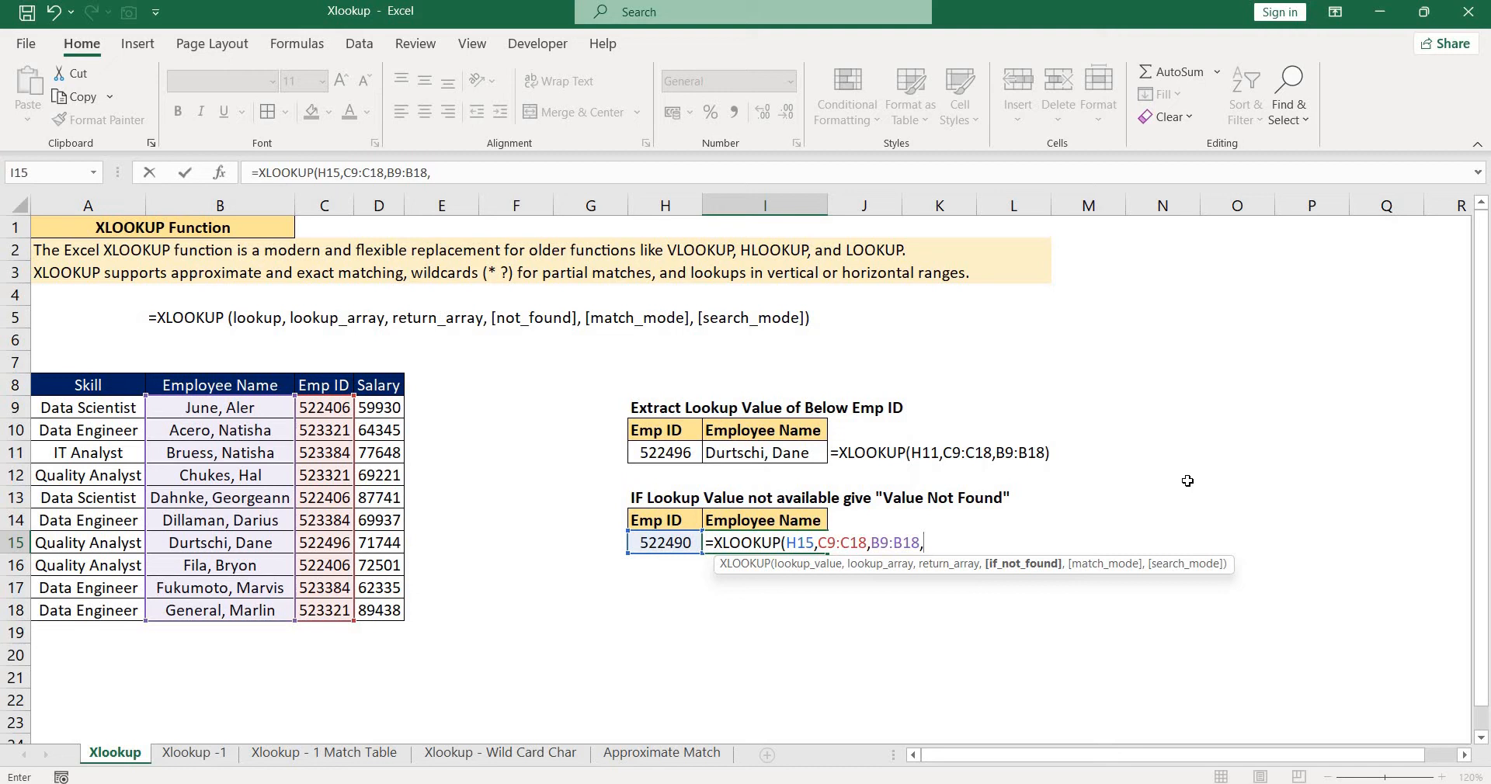
type("\"Value Not")
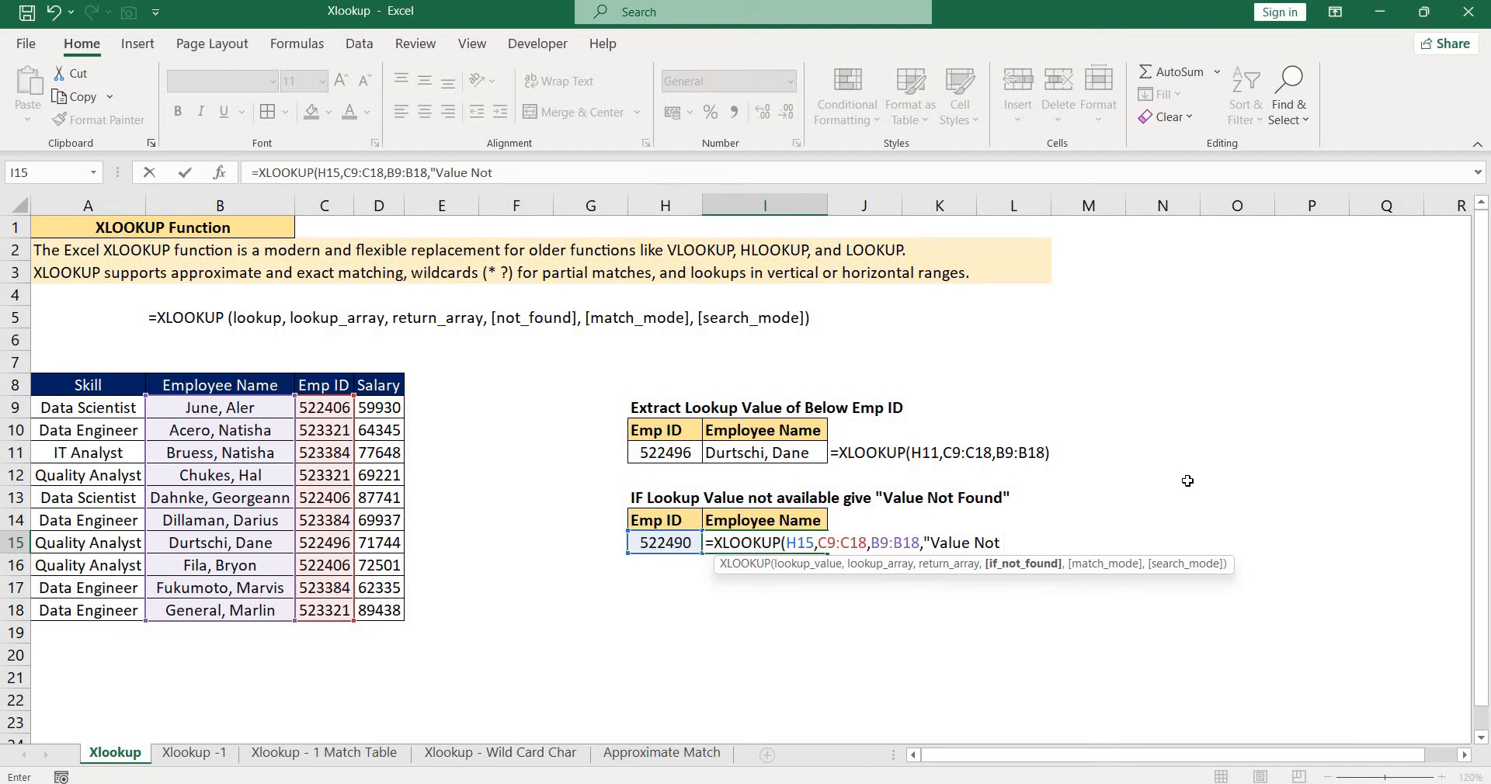
type(" Found")
type("\")")
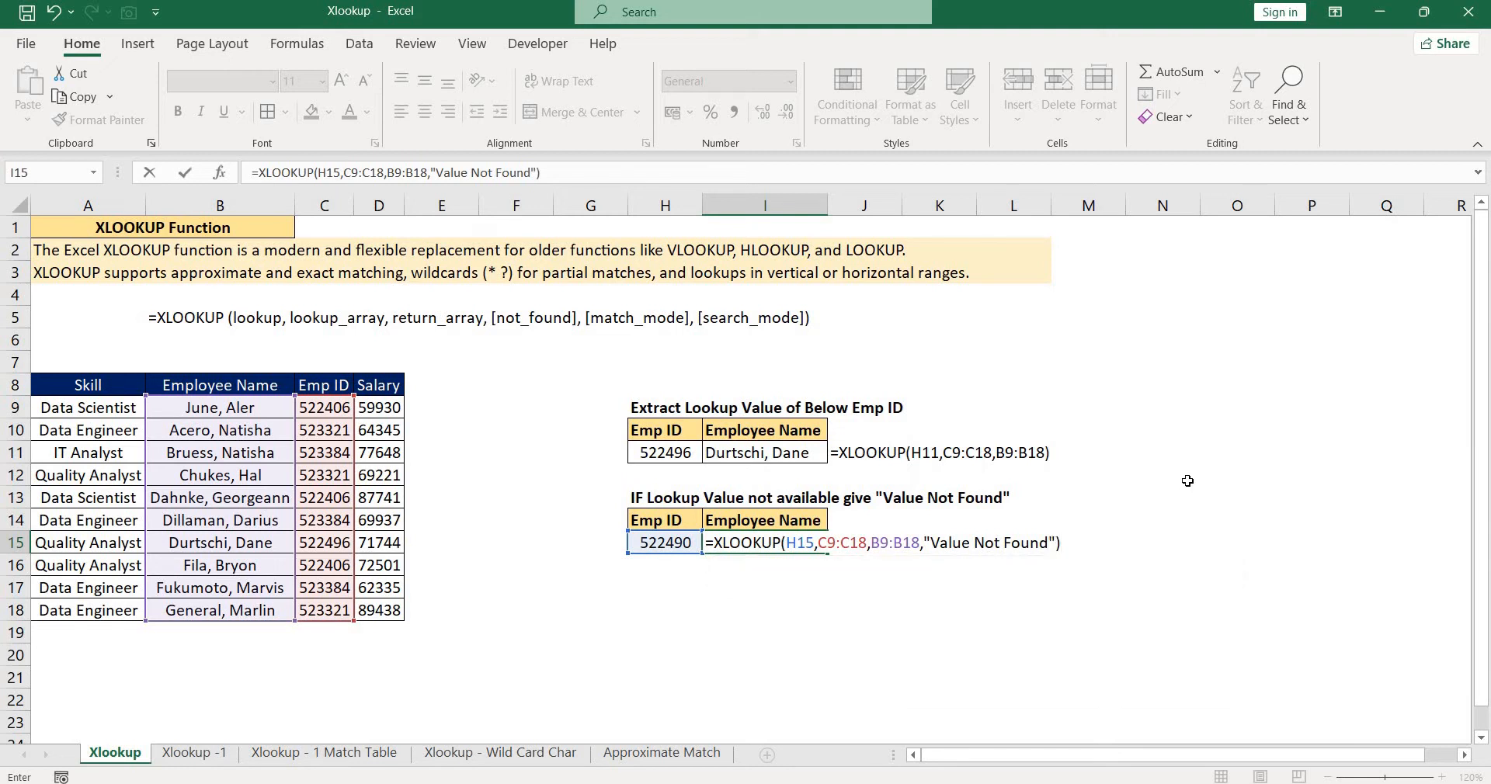
key("Return")
key("Up")
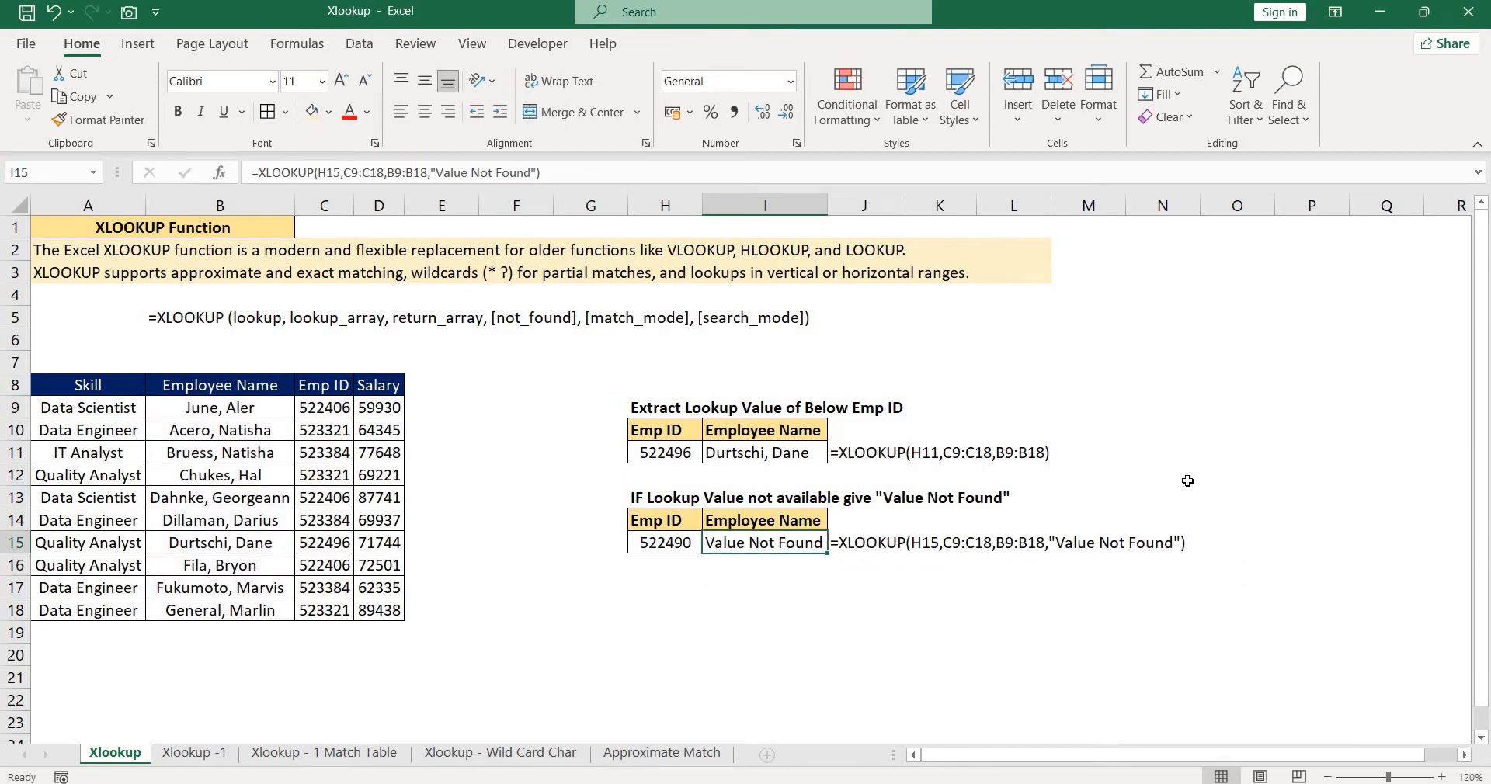
- Test the I15 formula by entering an Emp ID that exists in the table in H15, and undo the entry
key("Left")
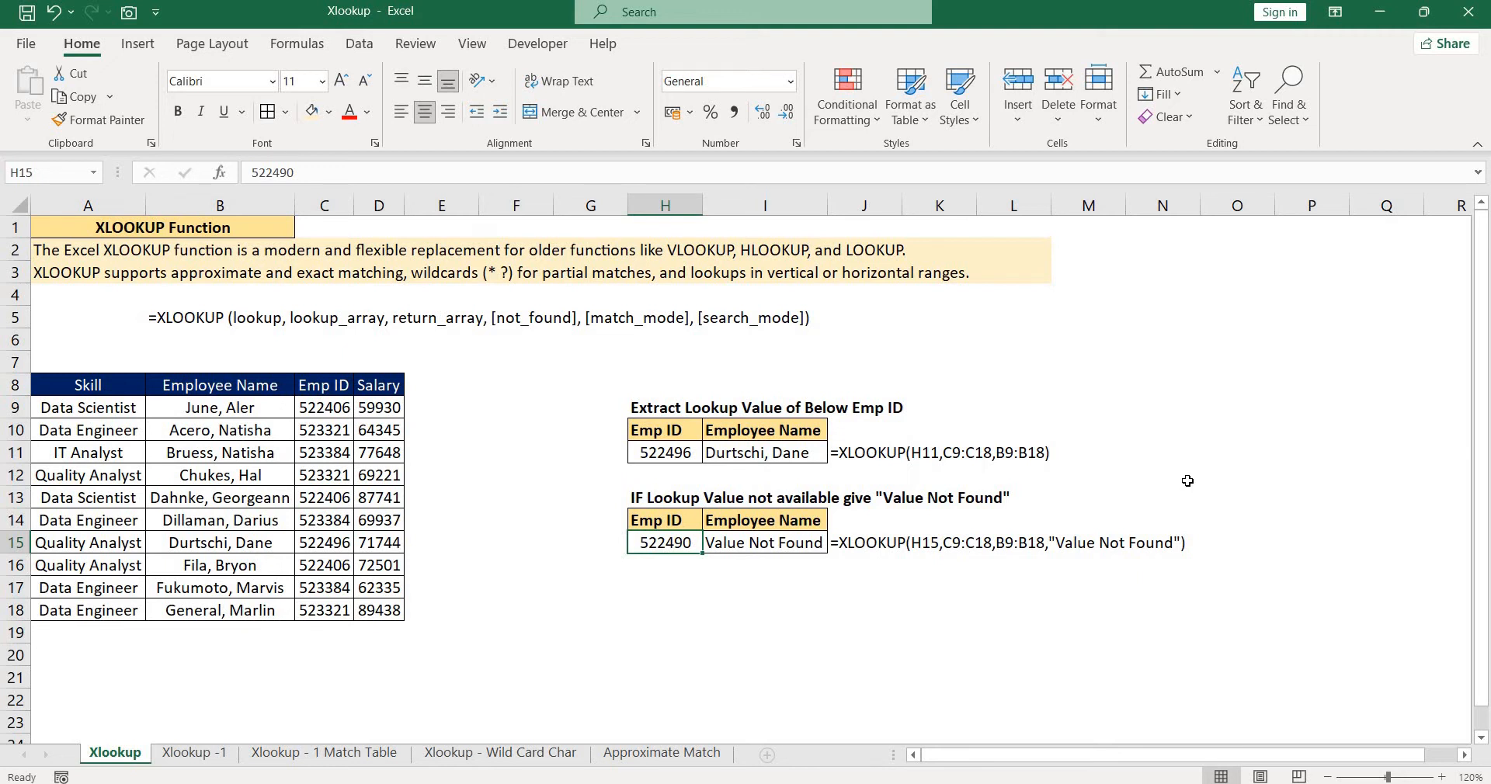
type("52")
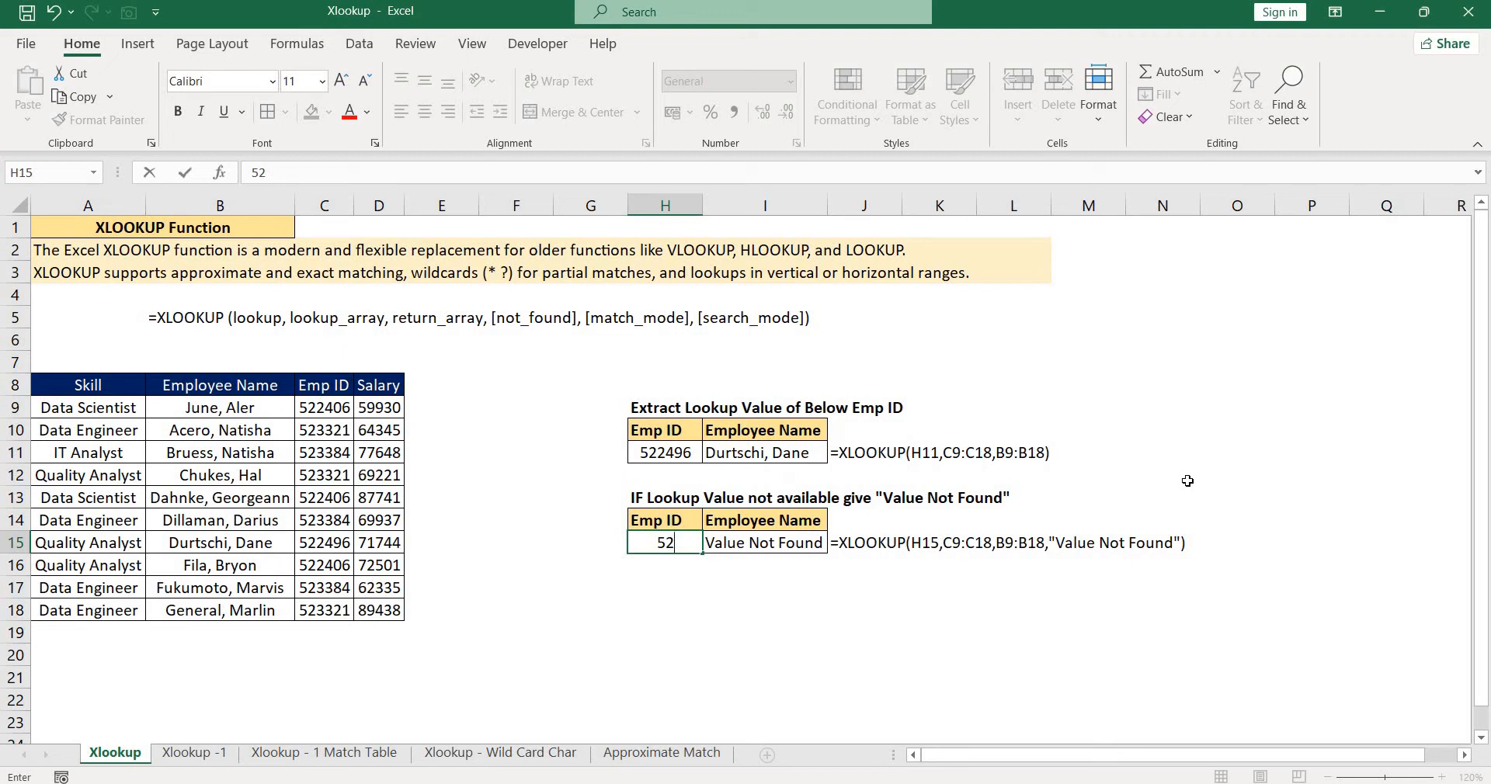
type("3384")
key("Return")
key("Up")
key("Right")
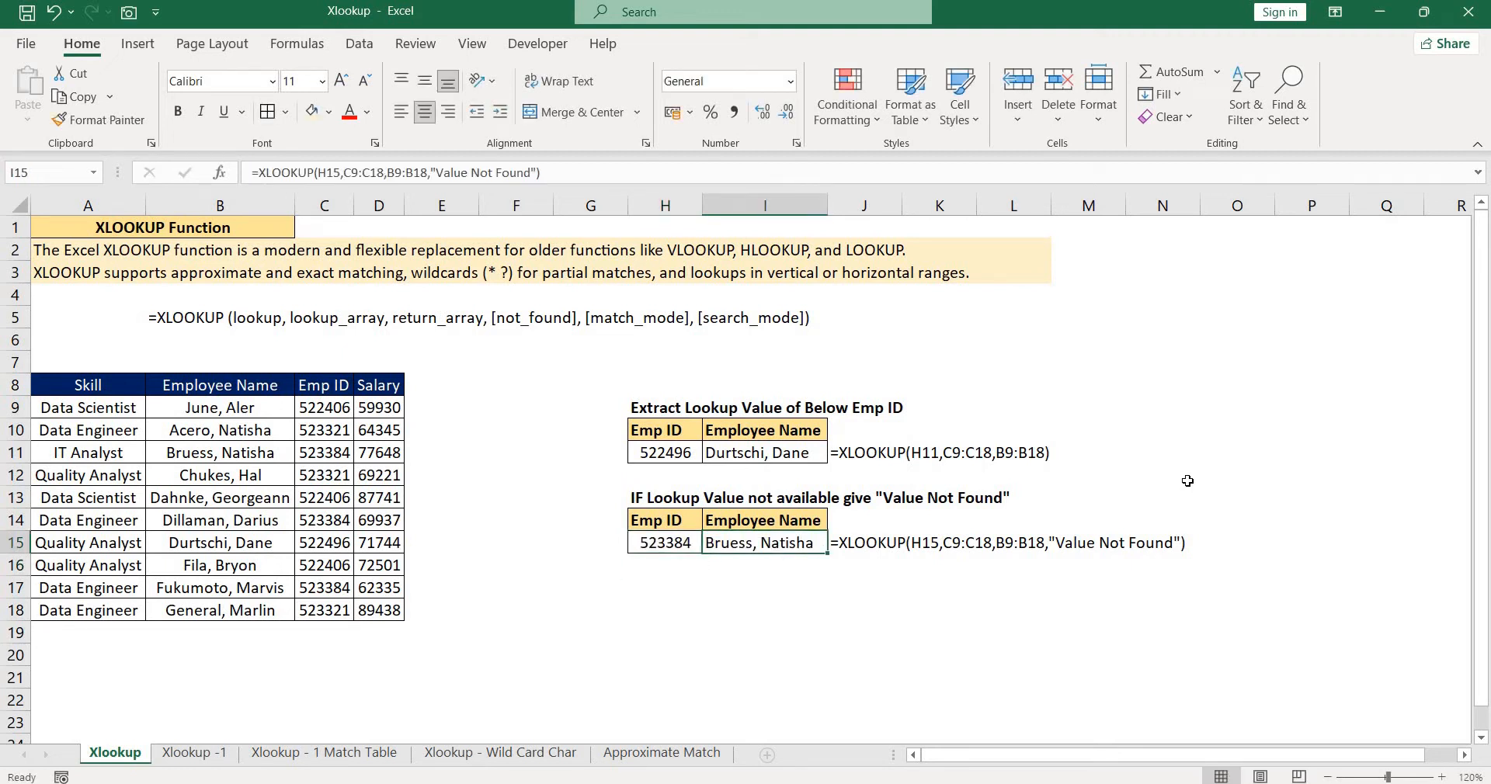
key("Left")
key("ctrl+z")
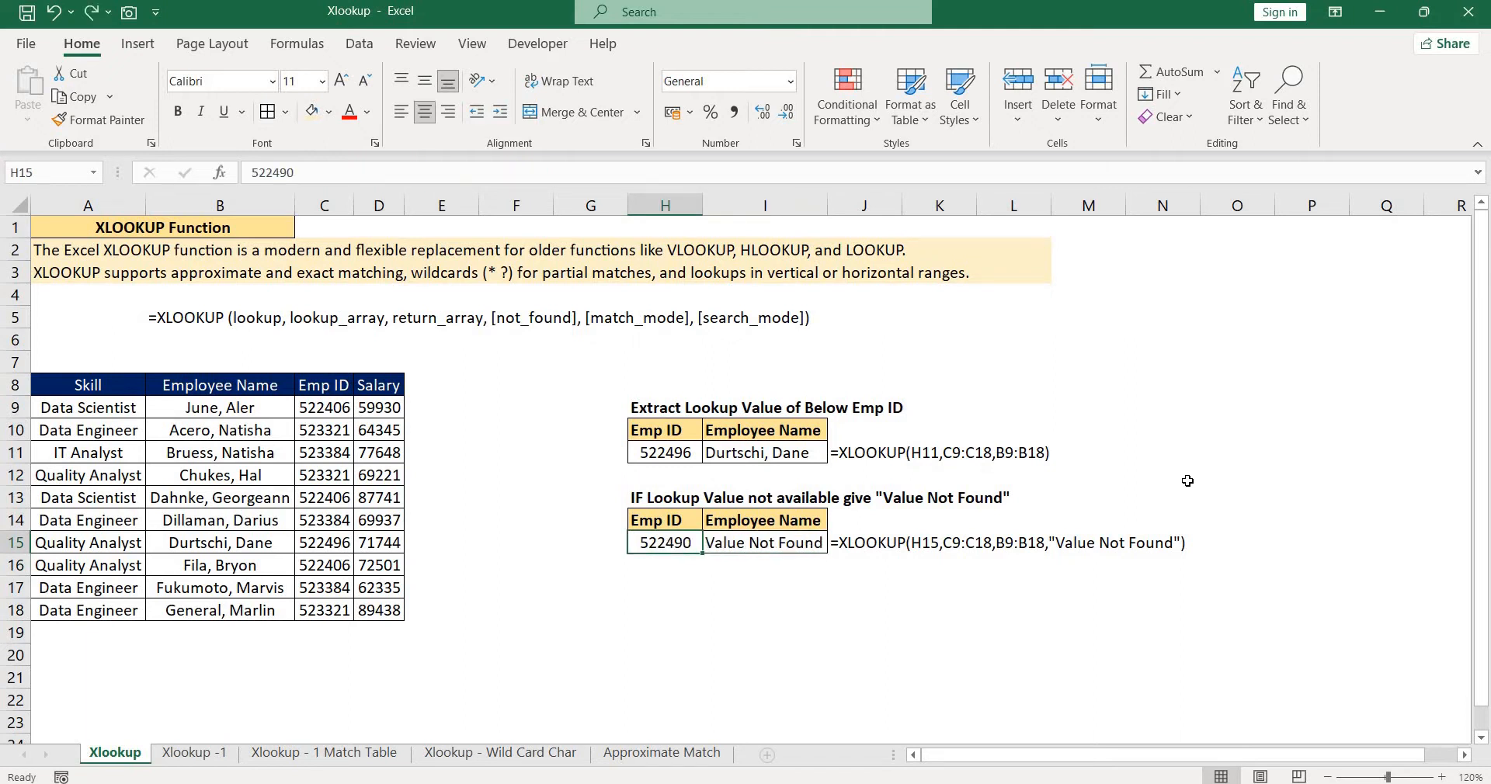
- Make the lookup result in I15 bold
key("Right")
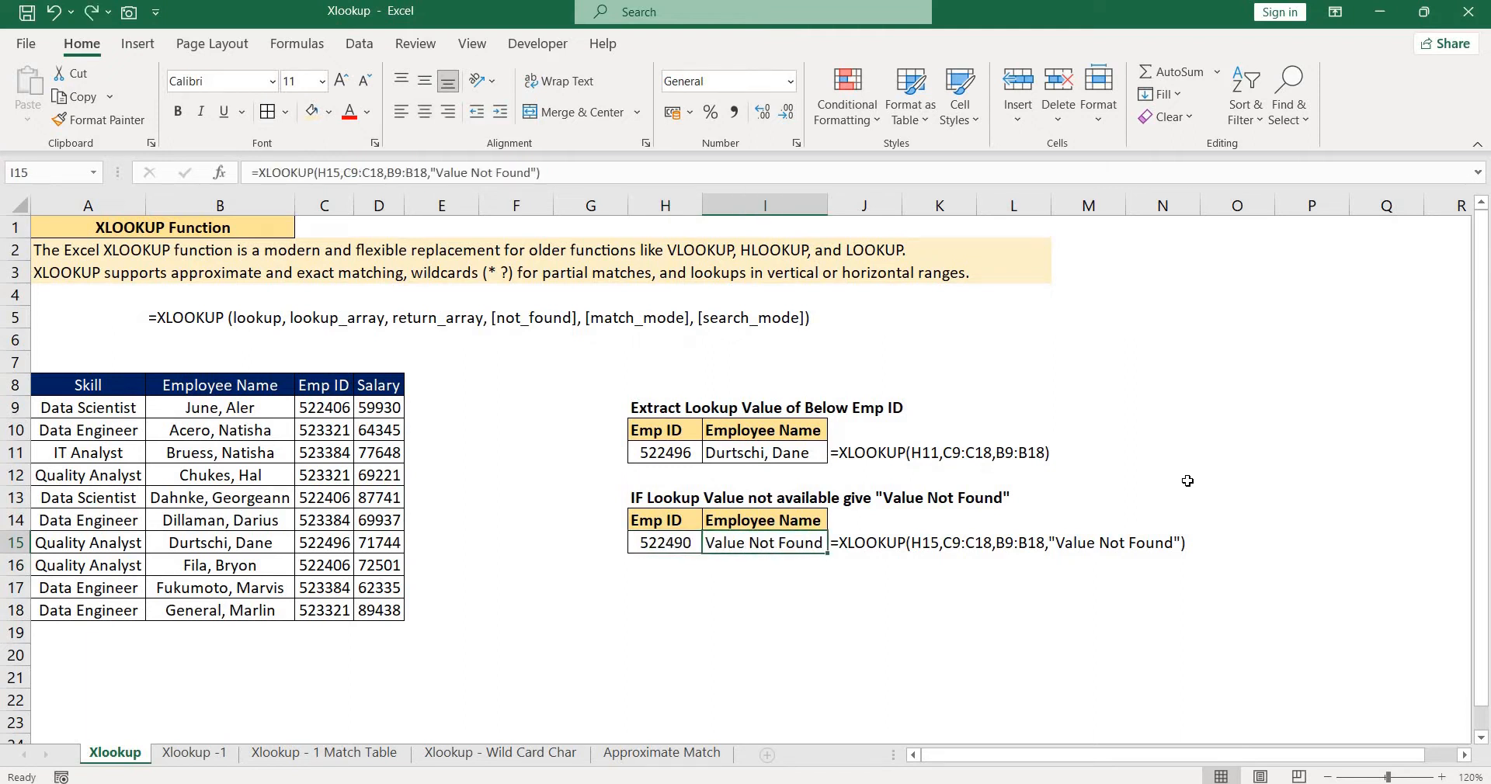
key("ctrl+b")
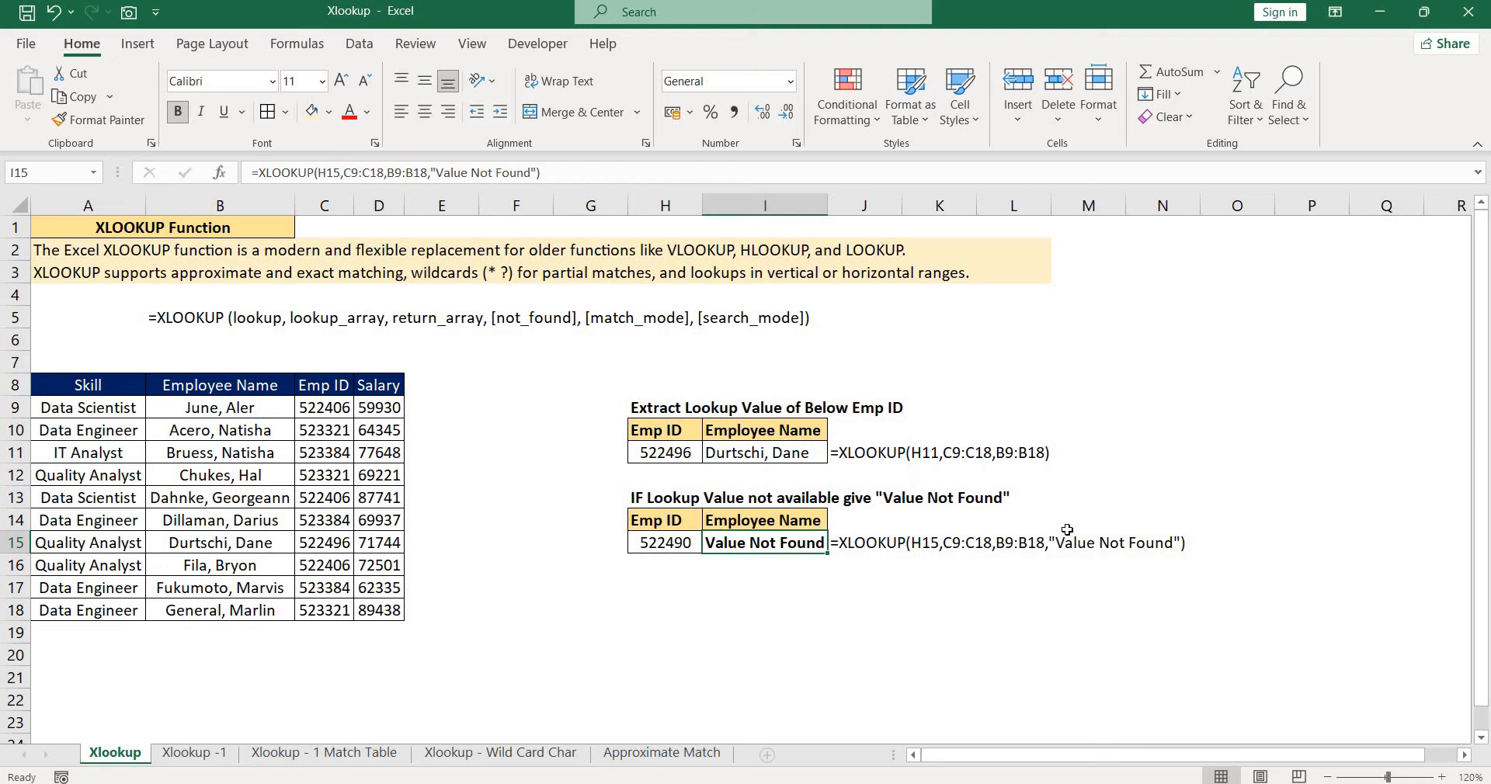
- Examine the customer table on the Xlookup -1 sheet, its empty Product_Description column, and the Xlookup - 1 Match Table sheet
left_click(184, 761)
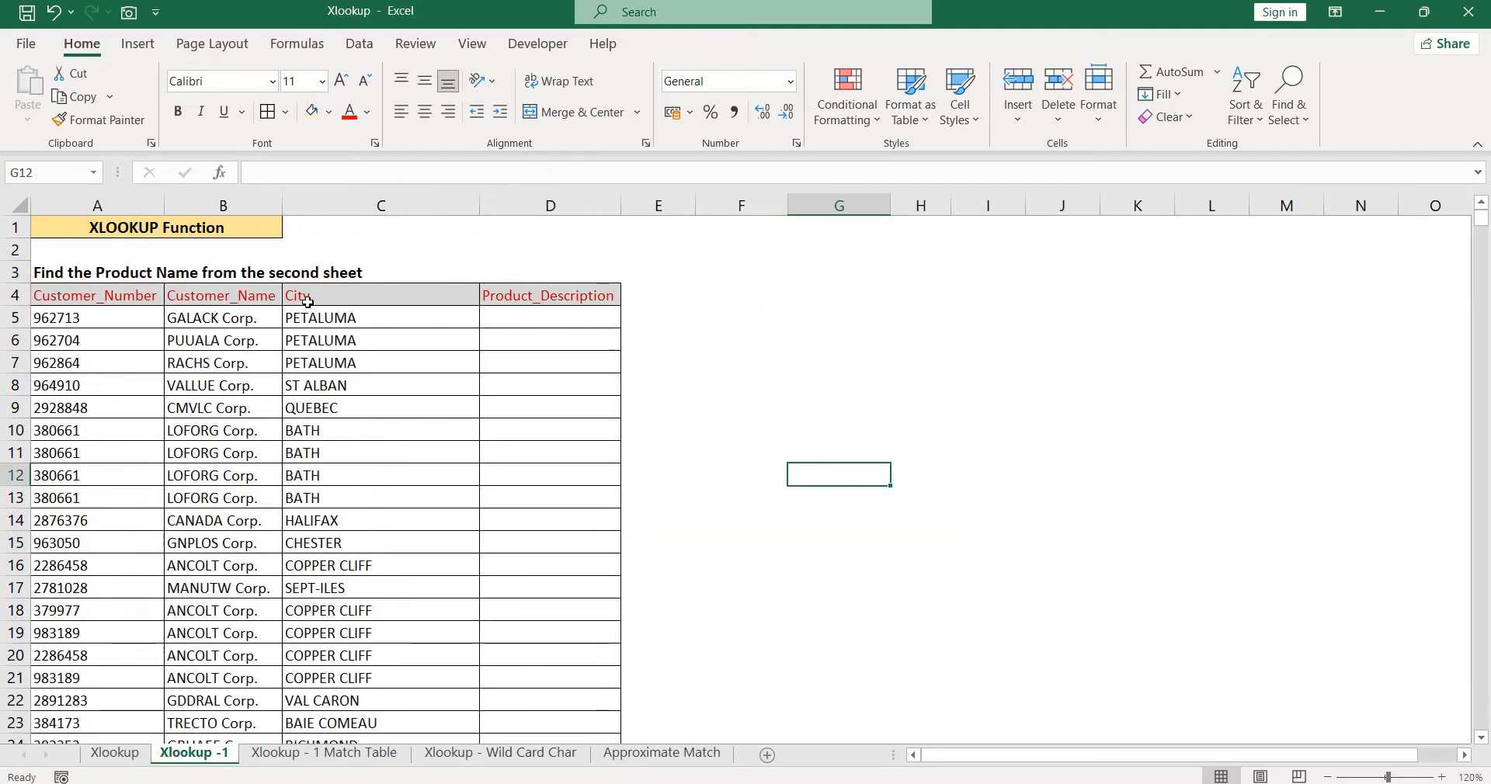
left_click(254, 344)
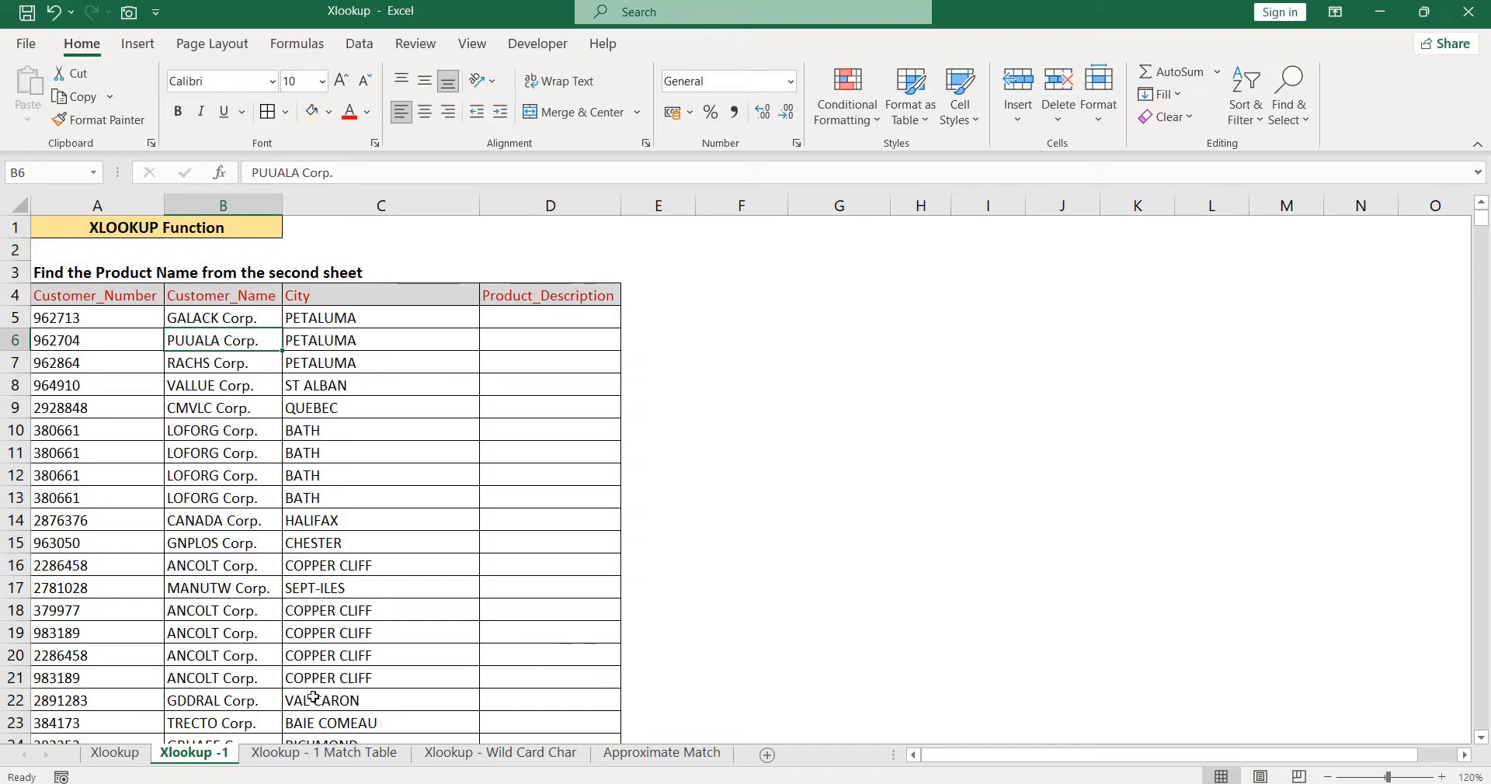
left_click(310, 758)
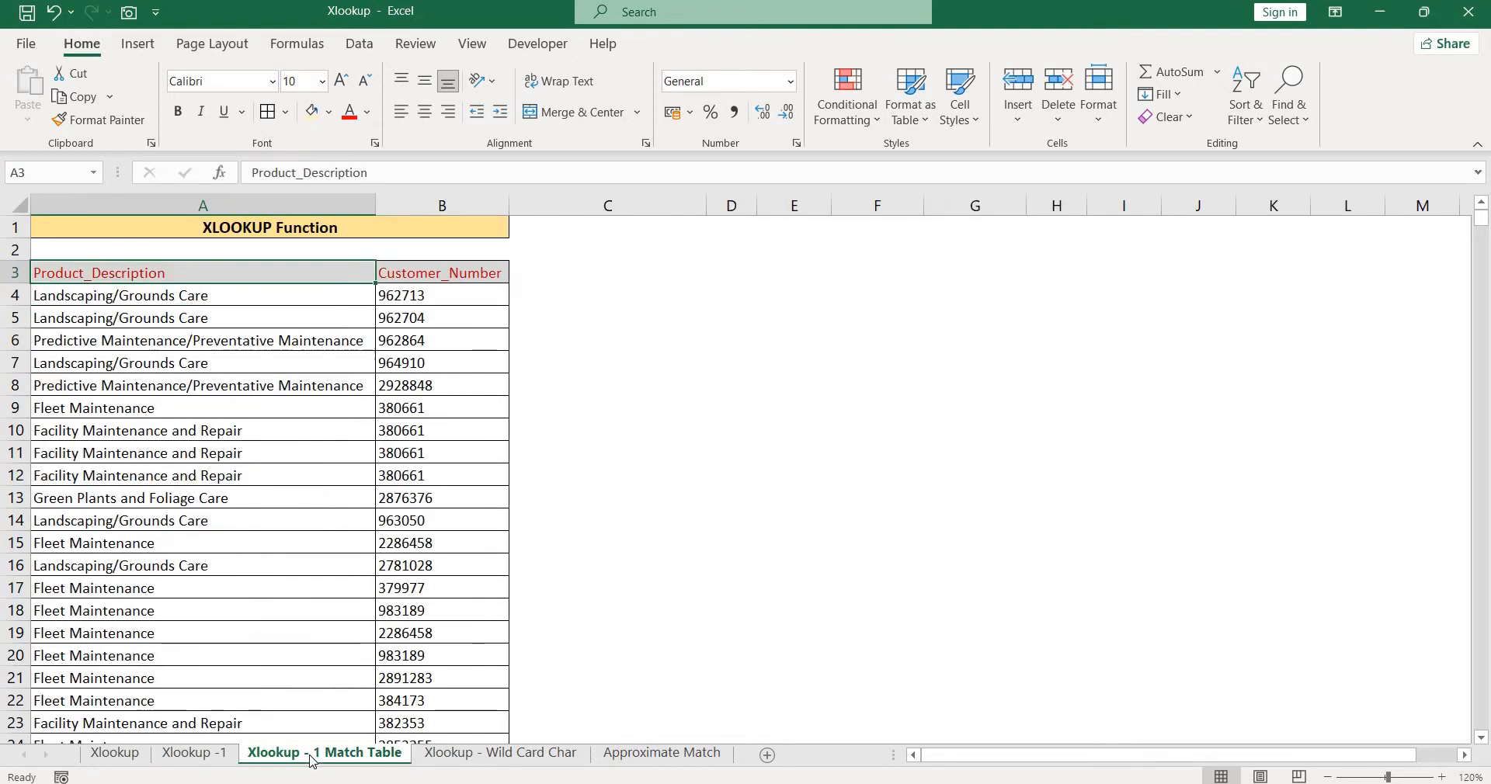
left_click(208, 758)
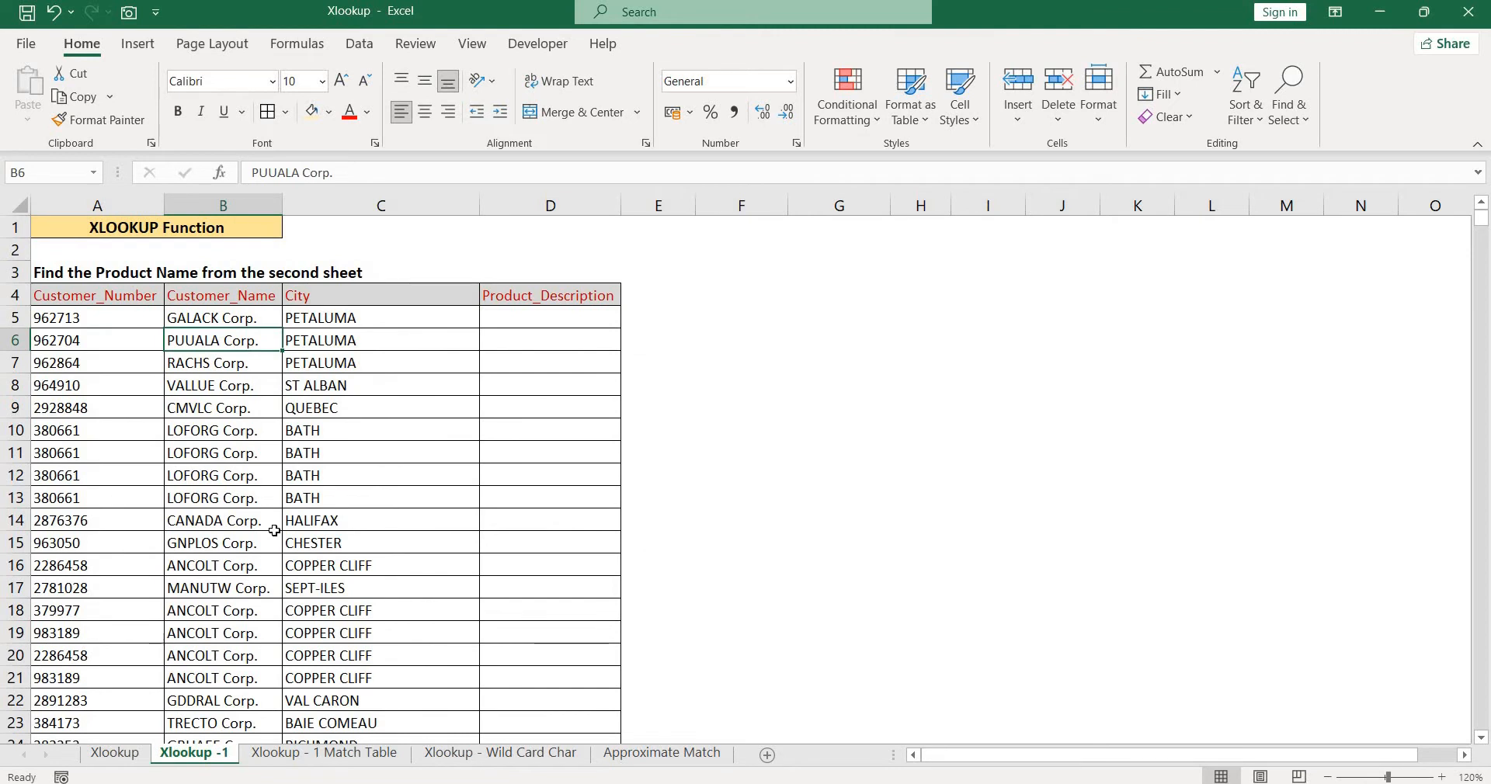
key("Left")
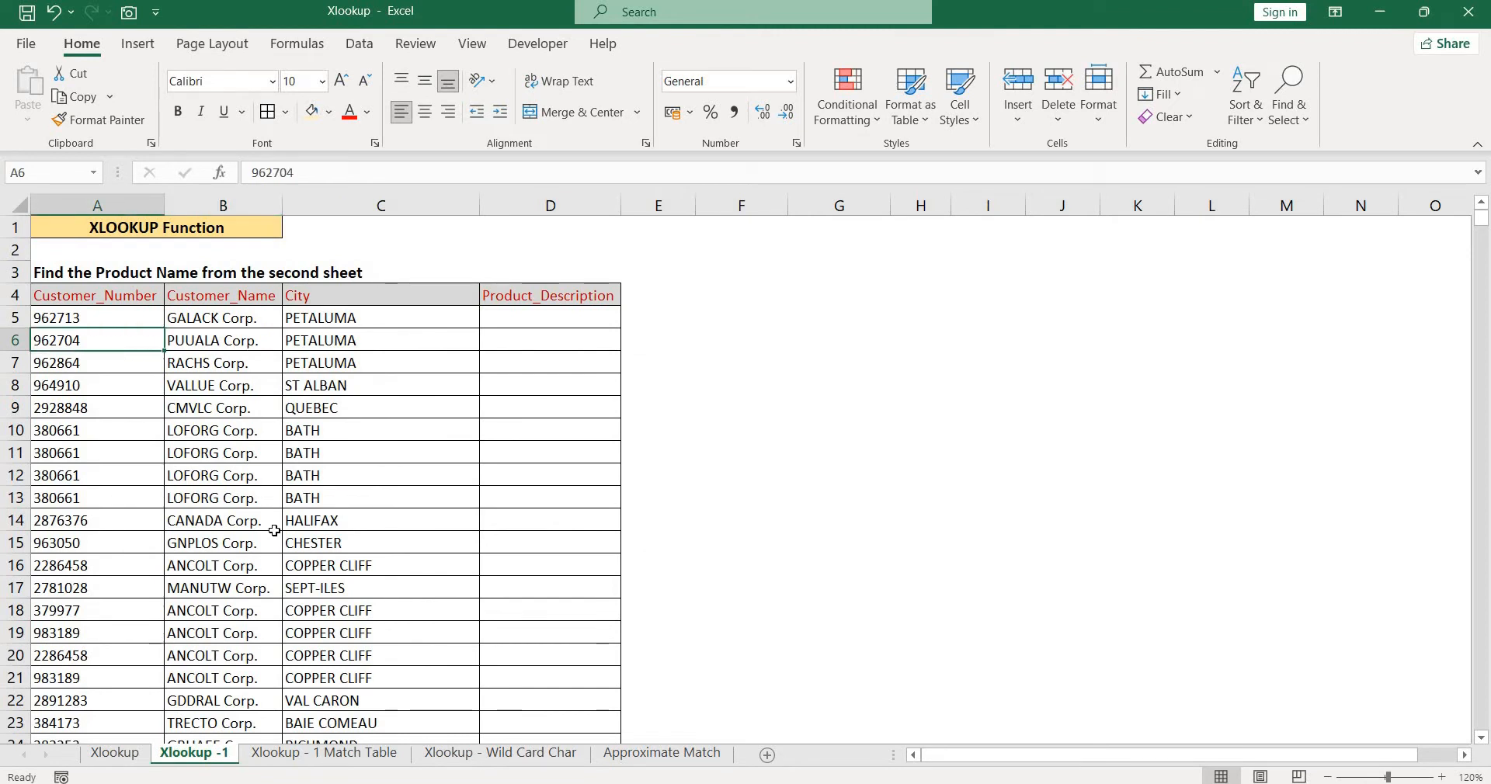
key("Up")
key("Right")
key("Right")
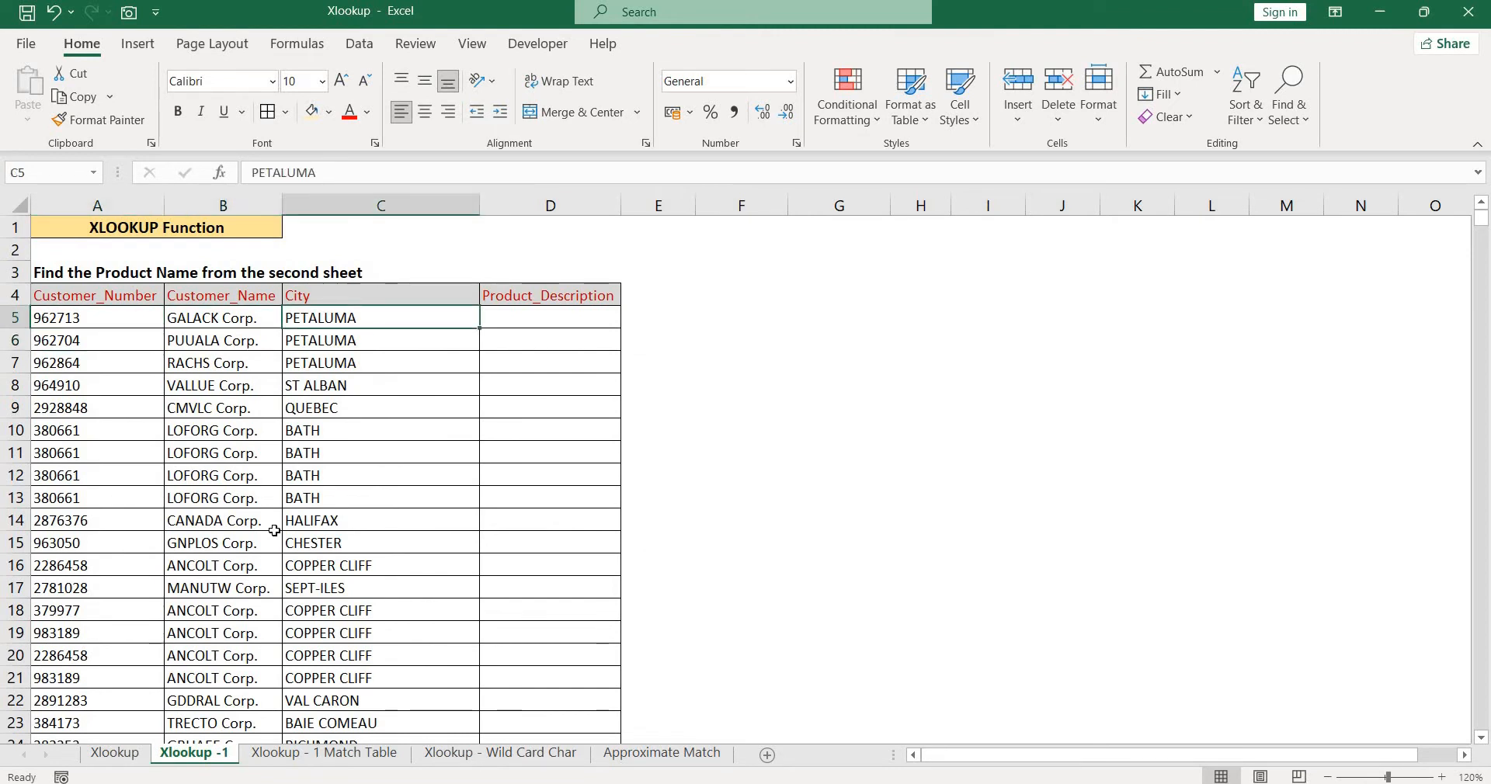
key("Right")
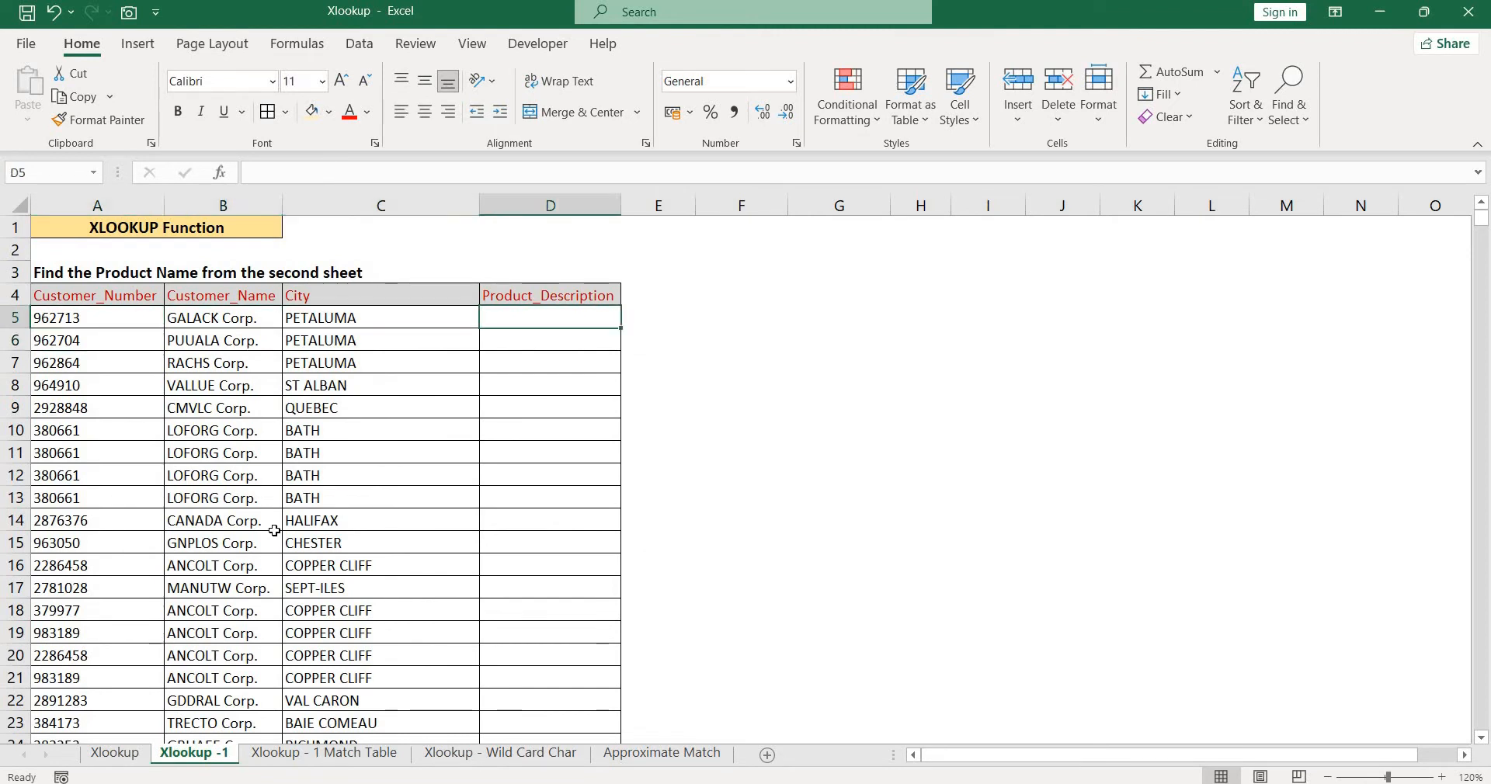
- Check the Product_Description and Customer_Number columns on the Xlookup - 1 Match Table sheet
left_click(295, 754)
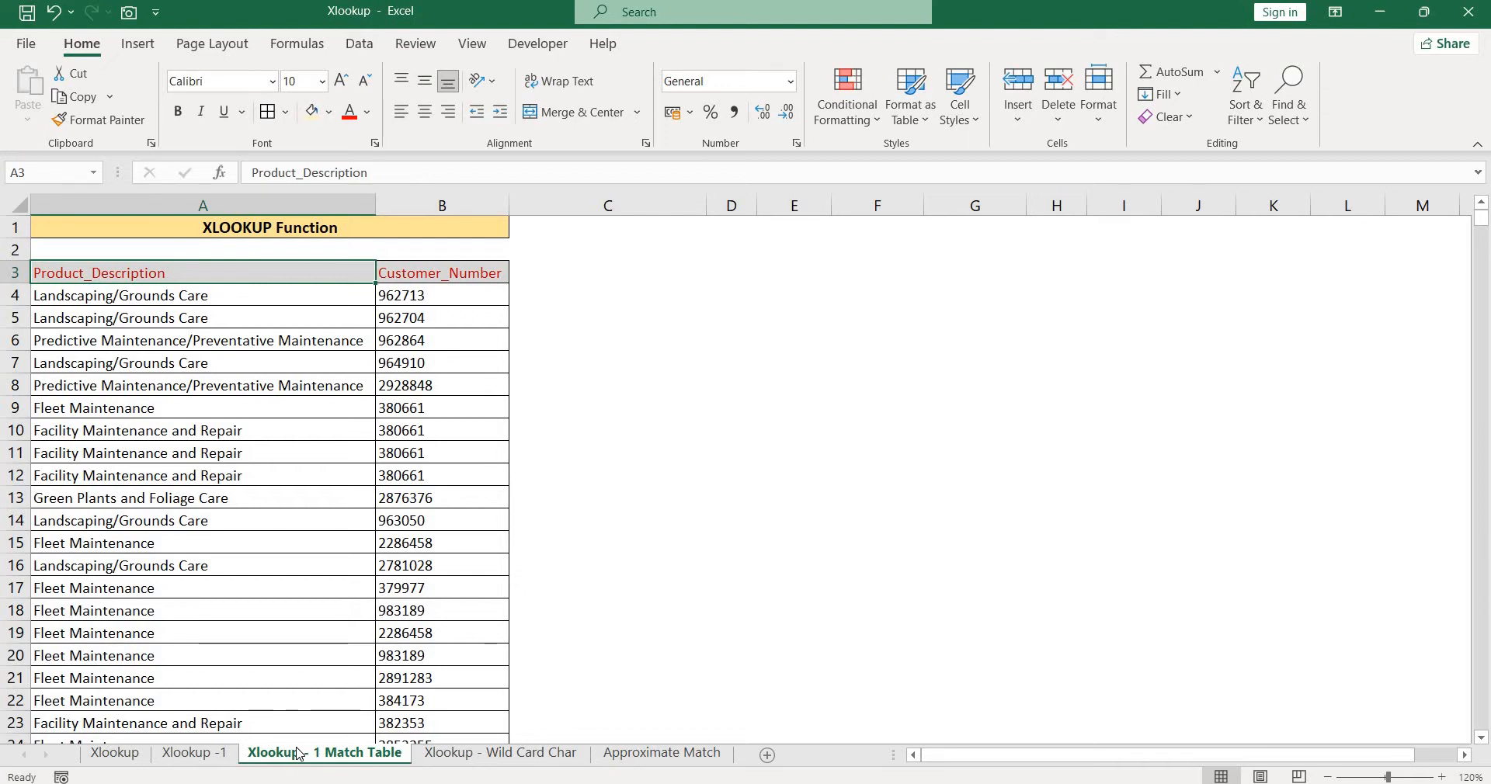
key("ctrl+shift+Down")
key("ctrl+Up")
key("ctrl+Down")
key("Right")
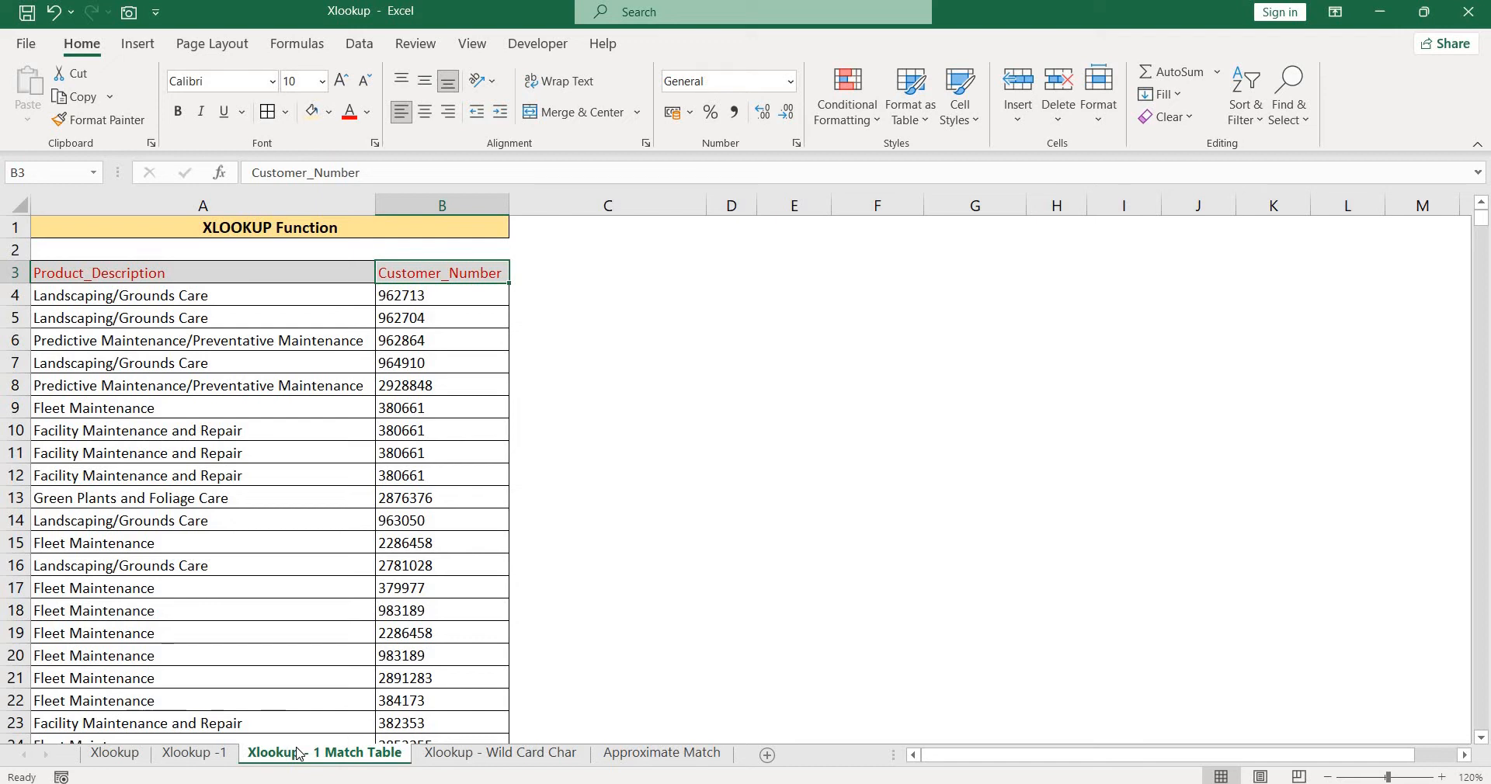
- Start an XLOOKUP formula in D5 of the Xlookup -1 sheet with the customer number in A5 as the lookup value
left_click(203, 760)
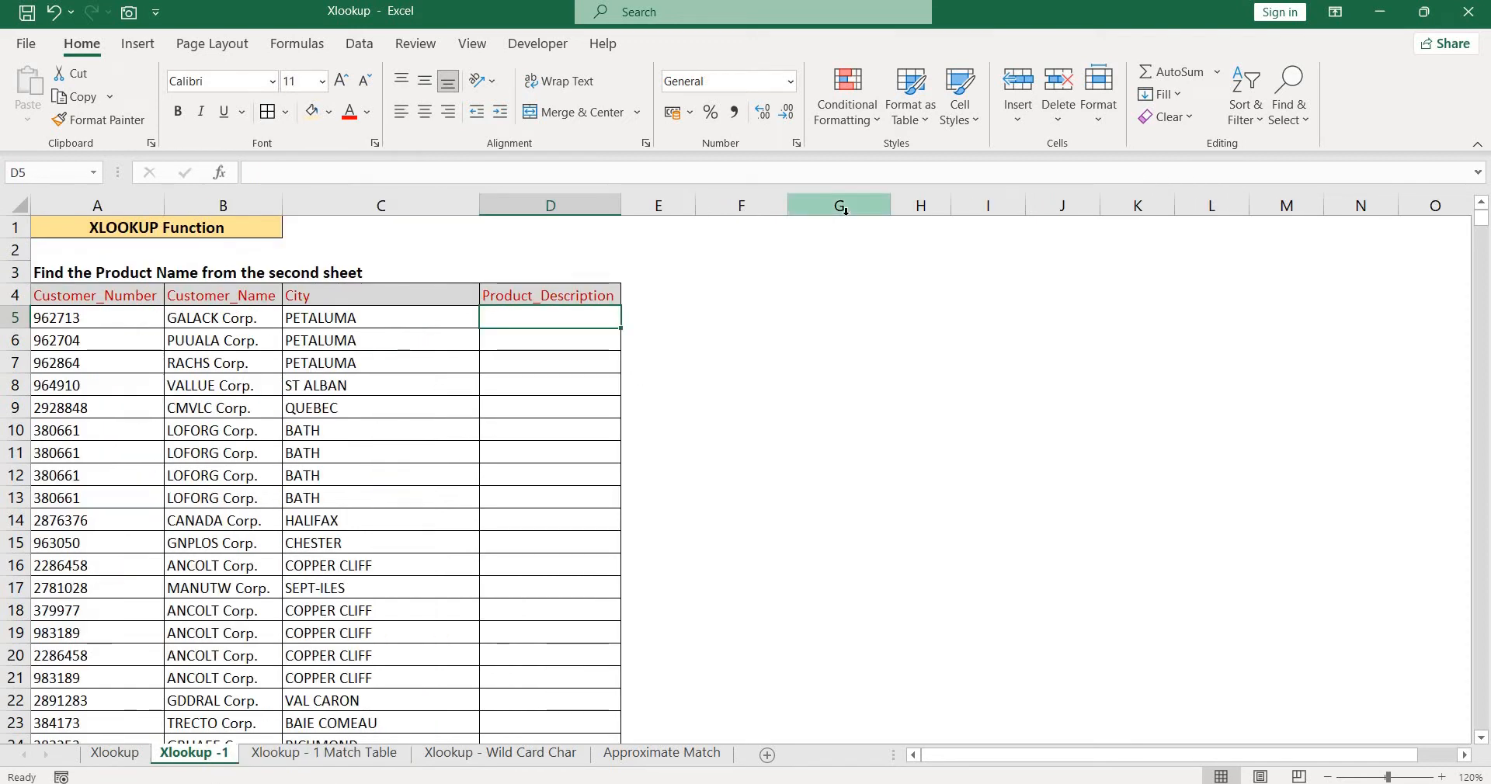
type("=xlo")
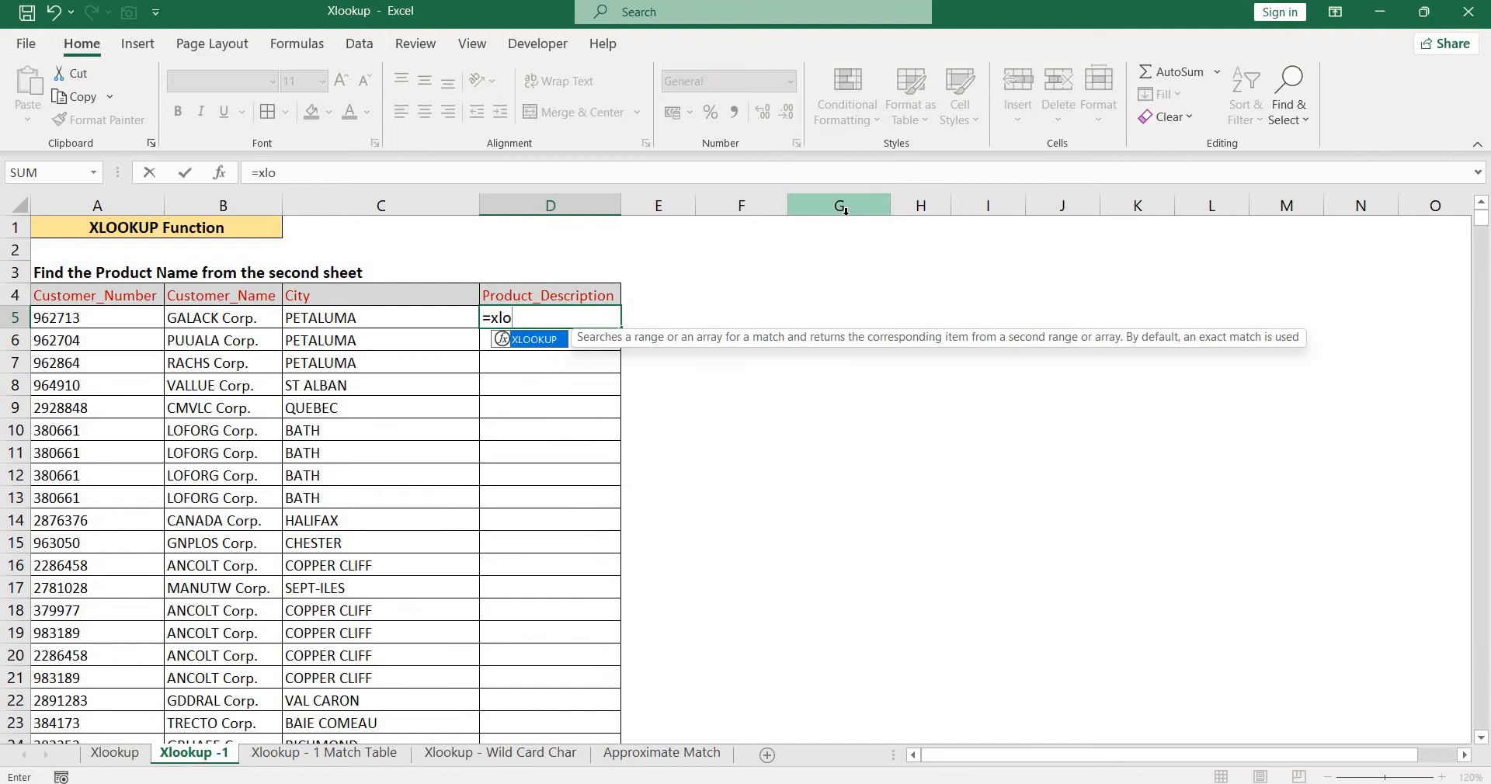
key("Tab")
key("Left")
key("Left")
key("Left")
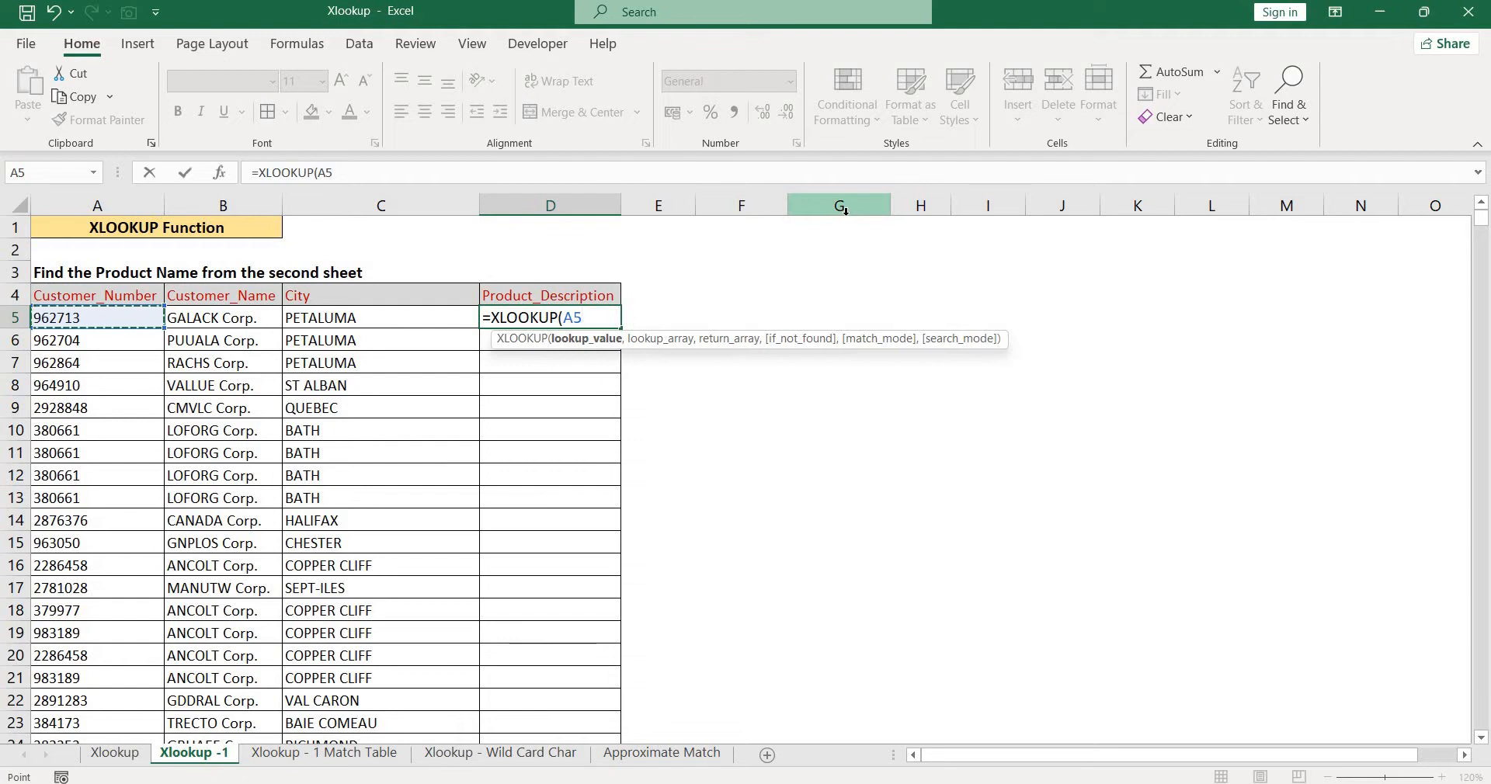
type(",")
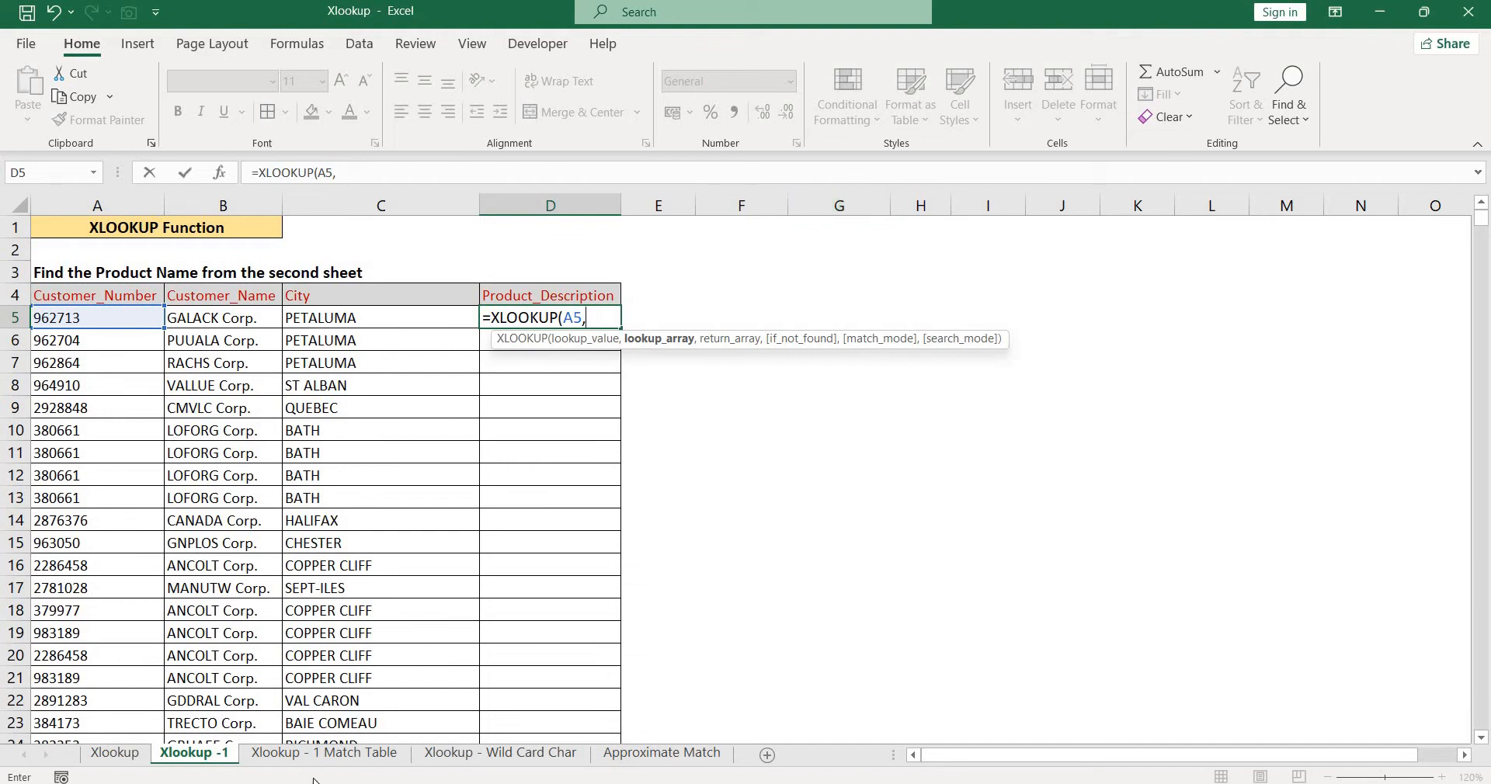
- Set the lookup array to the customer numbers on the Xlookup - 1 Match Table sheet, as the absolute range $B$4:$B$68617
left_click(332, 757)
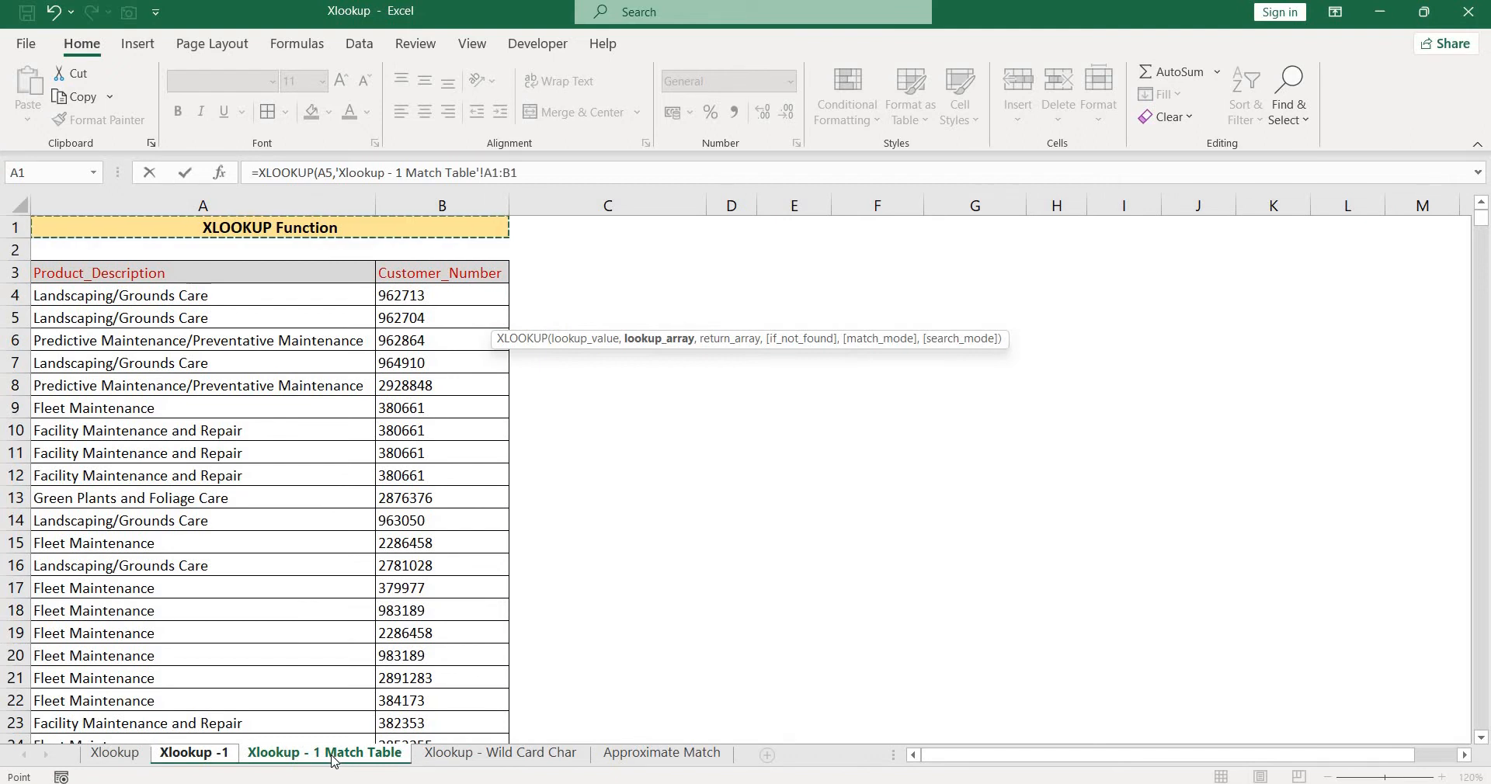
key("Down")
key("Down")
key("Down")
key("Down")
key("Right")
key("Up")
key("ctrl+shift+Down")
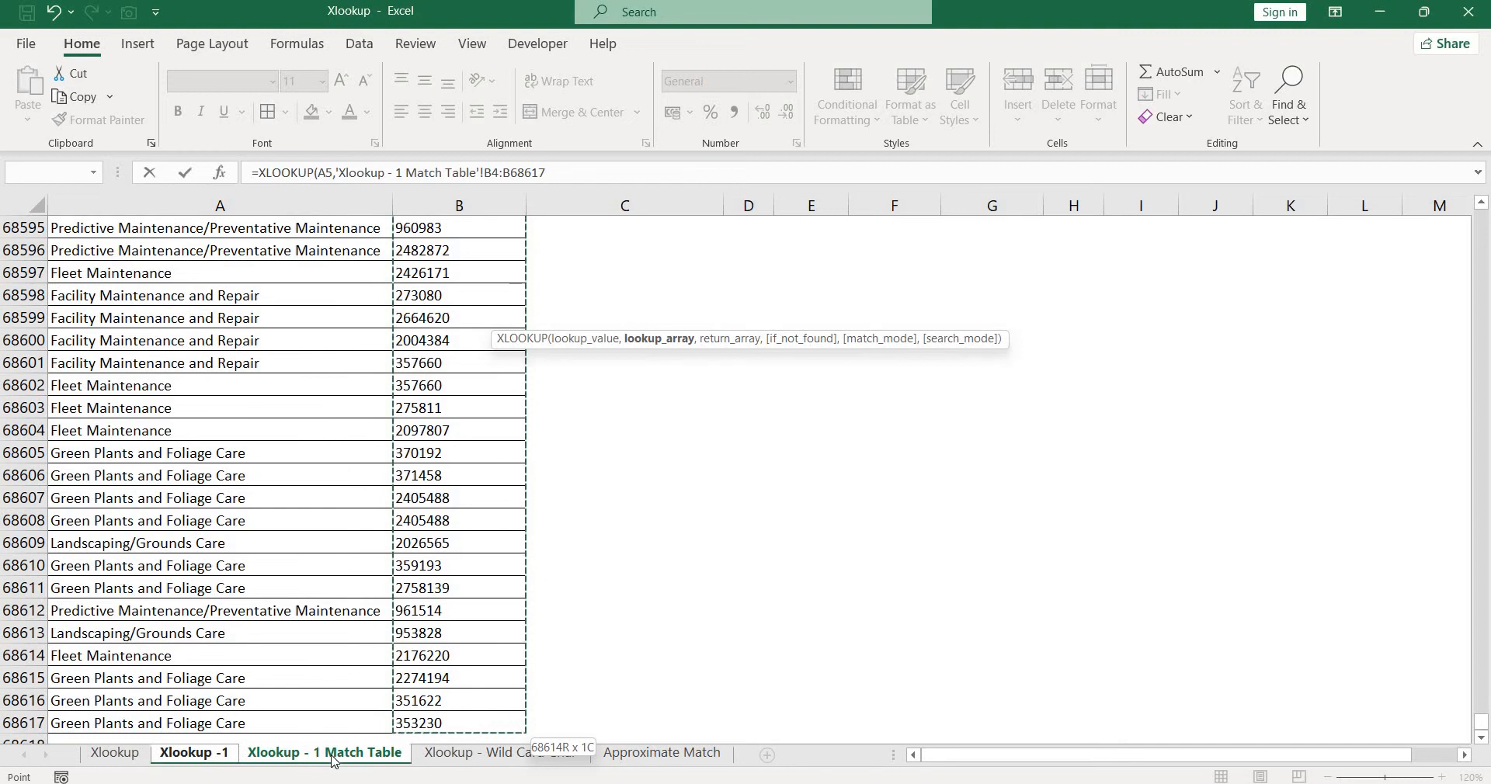
key("F4")
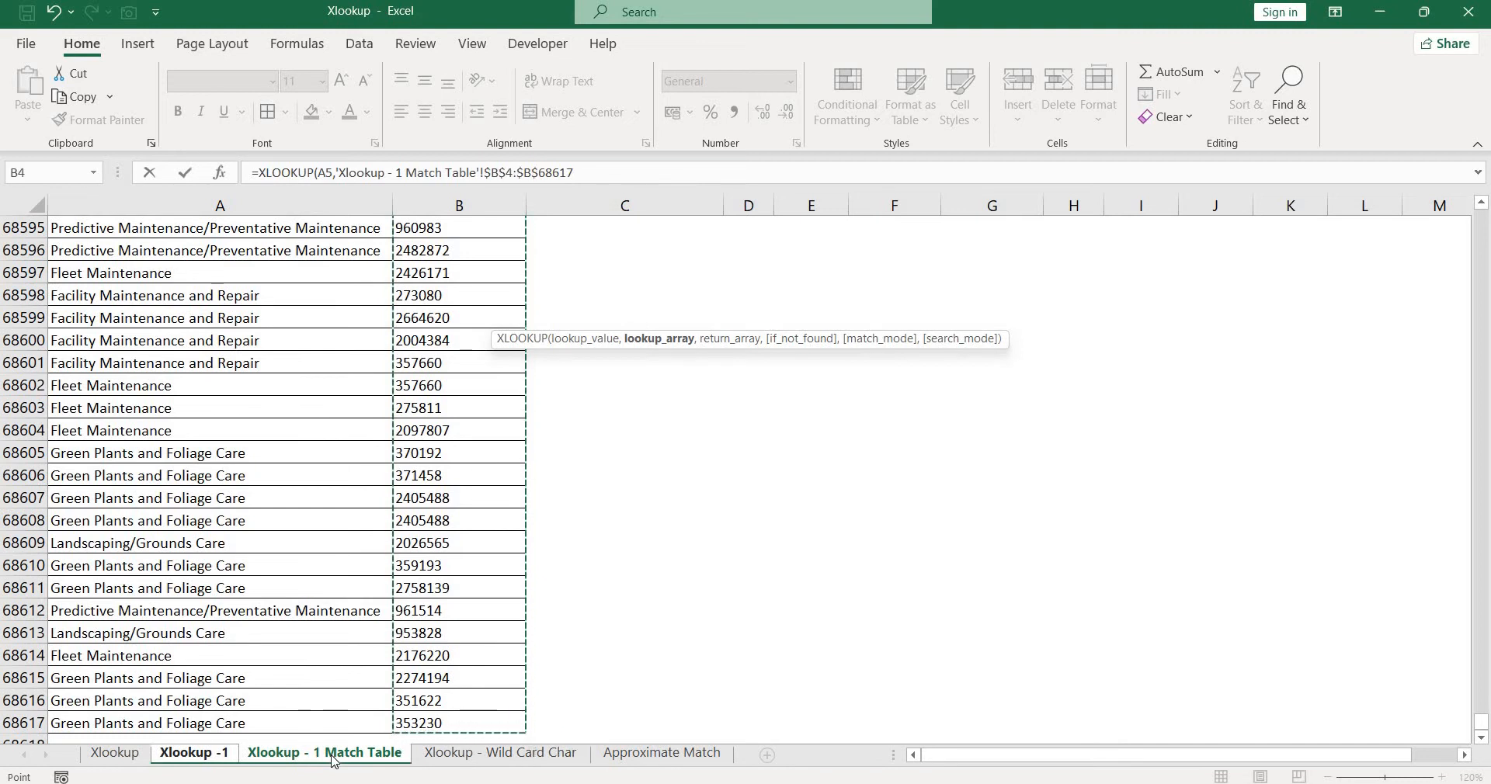
- Set the return array to the product descriptions on the Xlookup - 1 Match Table sheet, as absolute range $A$4:$A$68617, and complete the XLOOKUP in D5
type(",")
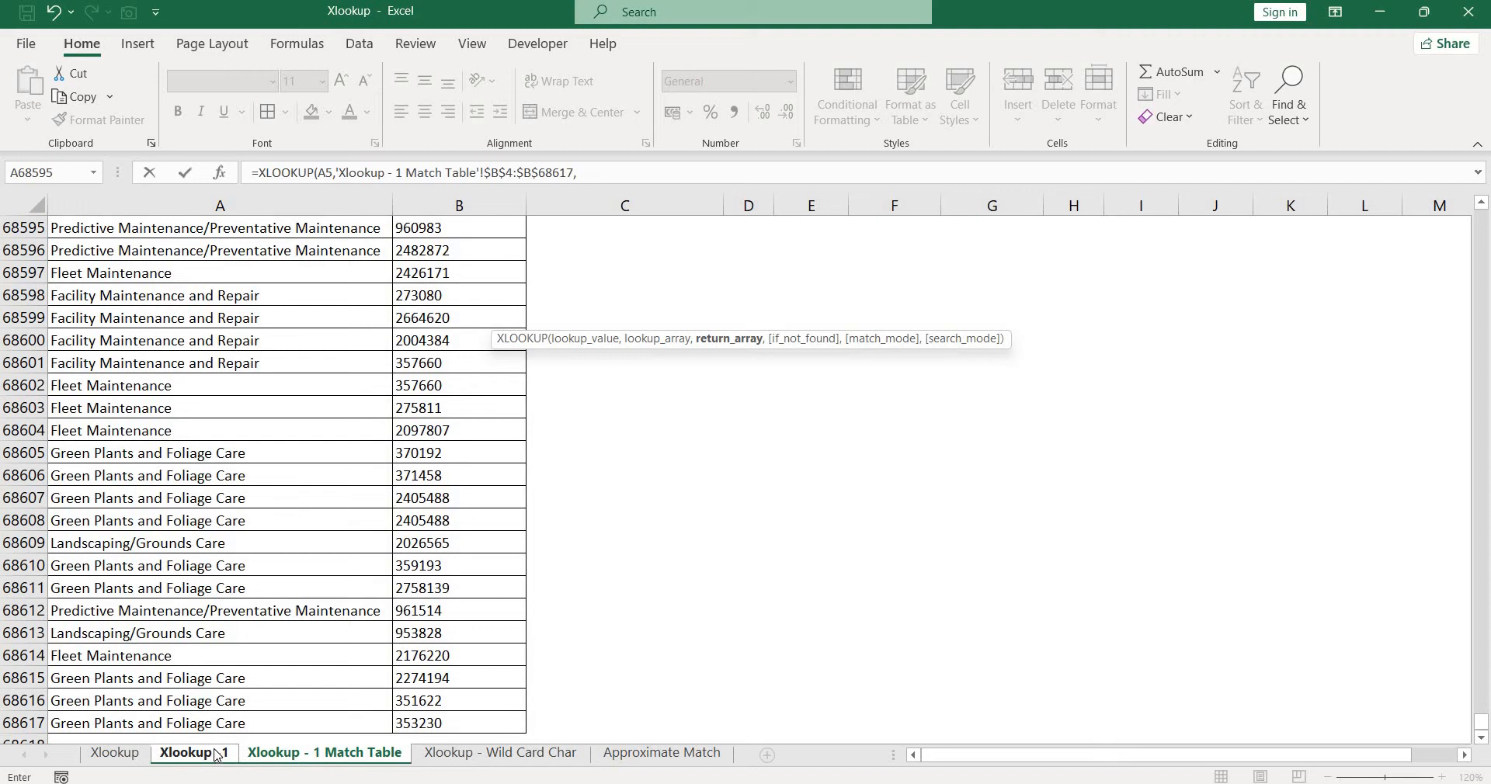
left_click(167, 358)
key("ctrl+Up")
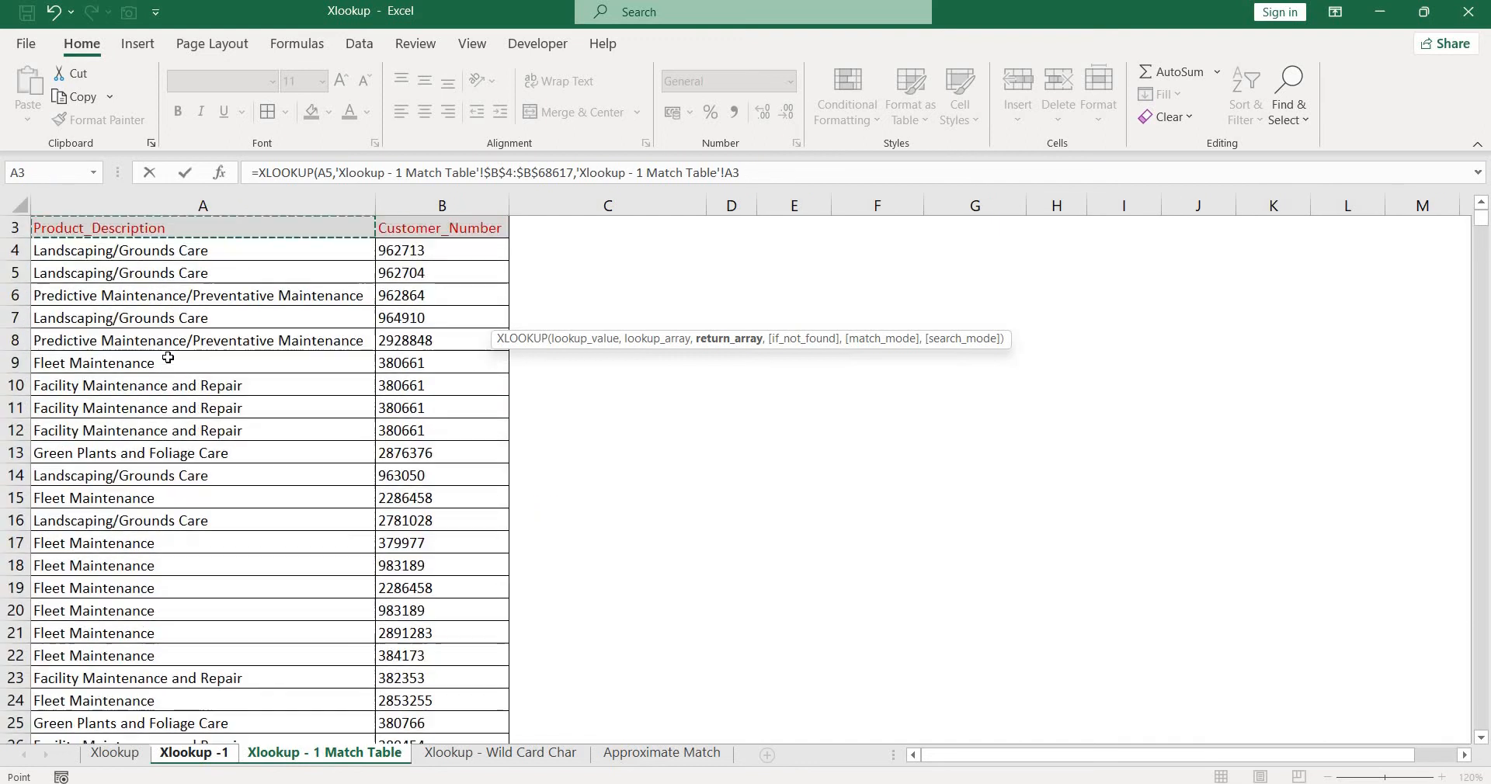
key("Down")
key("ctrl+shift+Down")
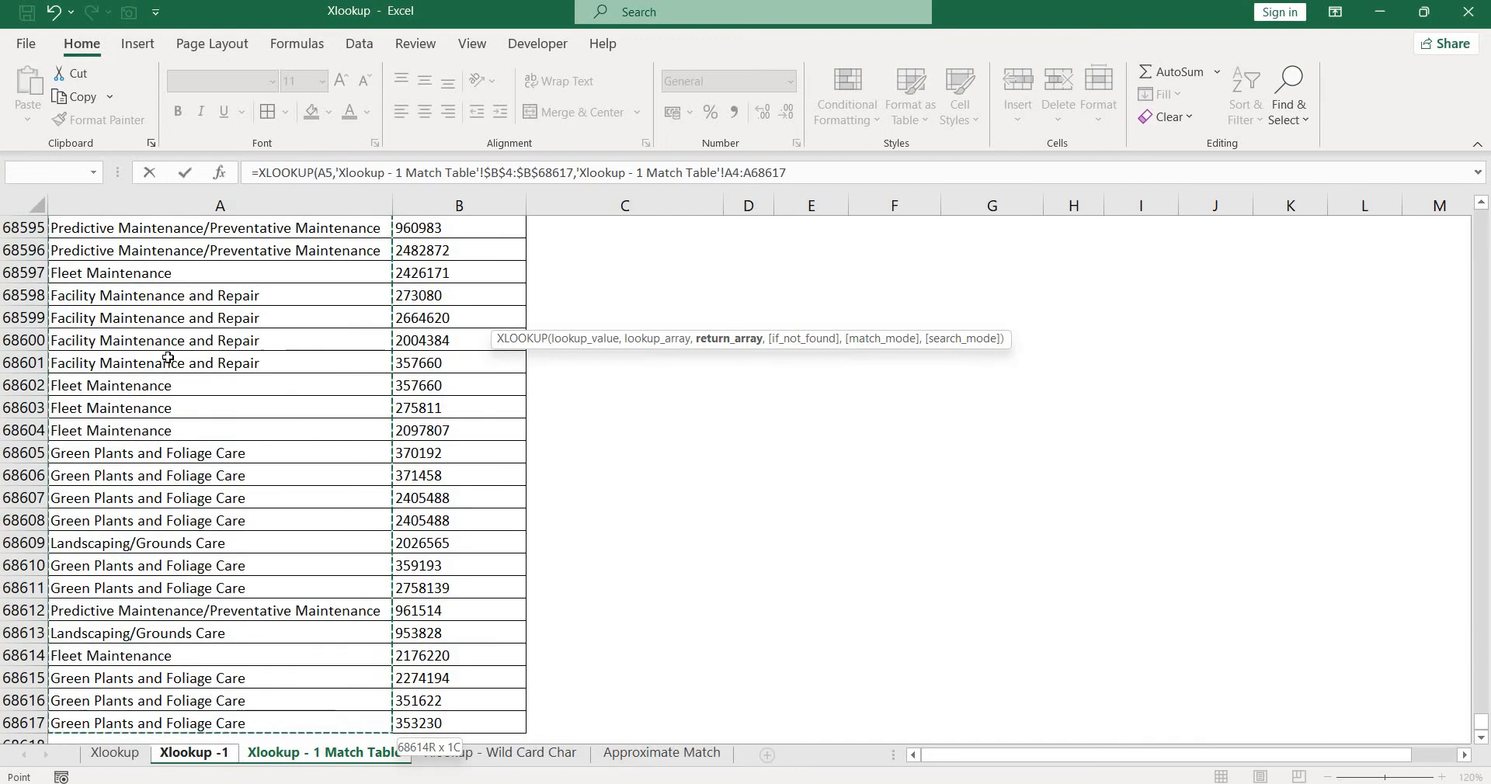
key("F4")
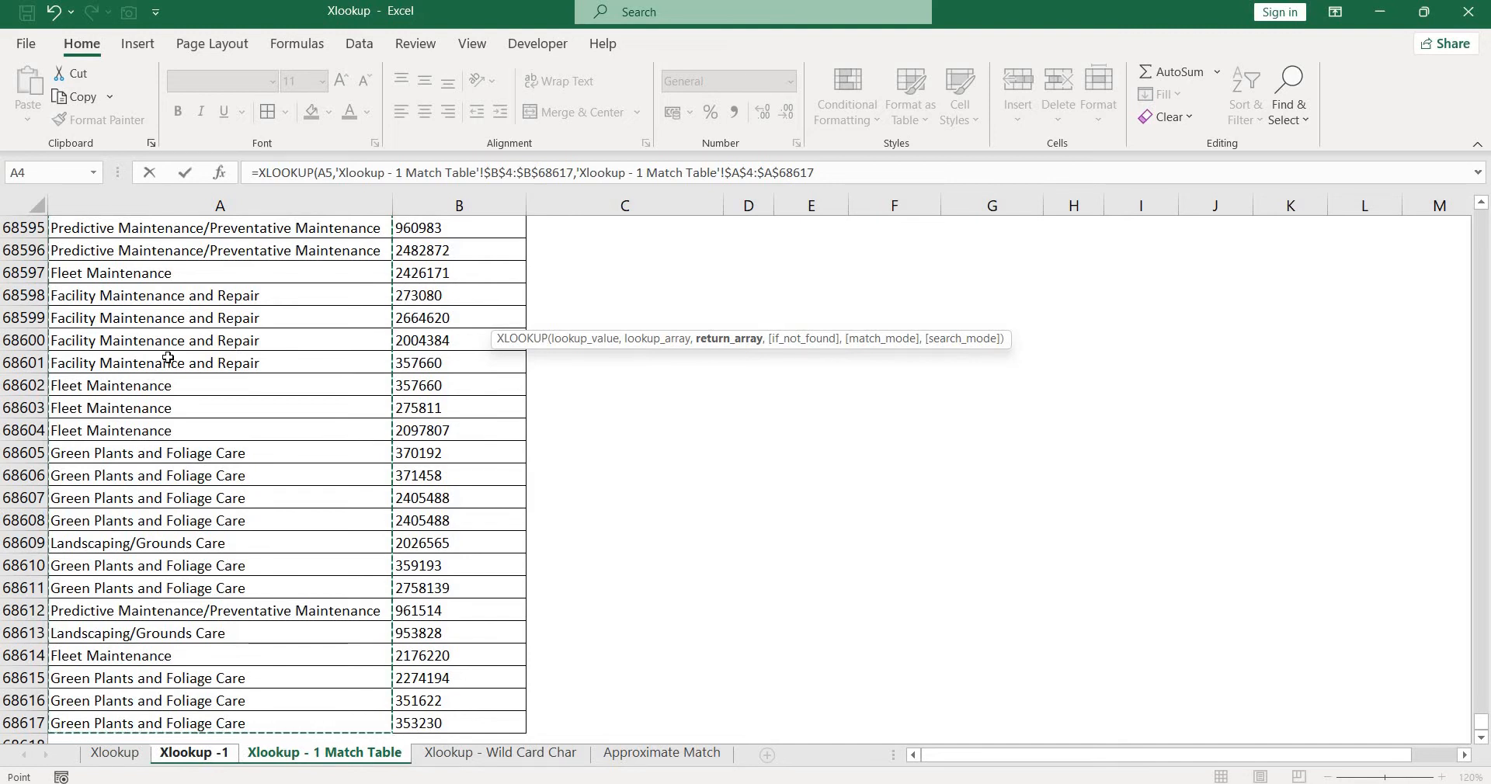
type(")")
key("Return")
key("Up")
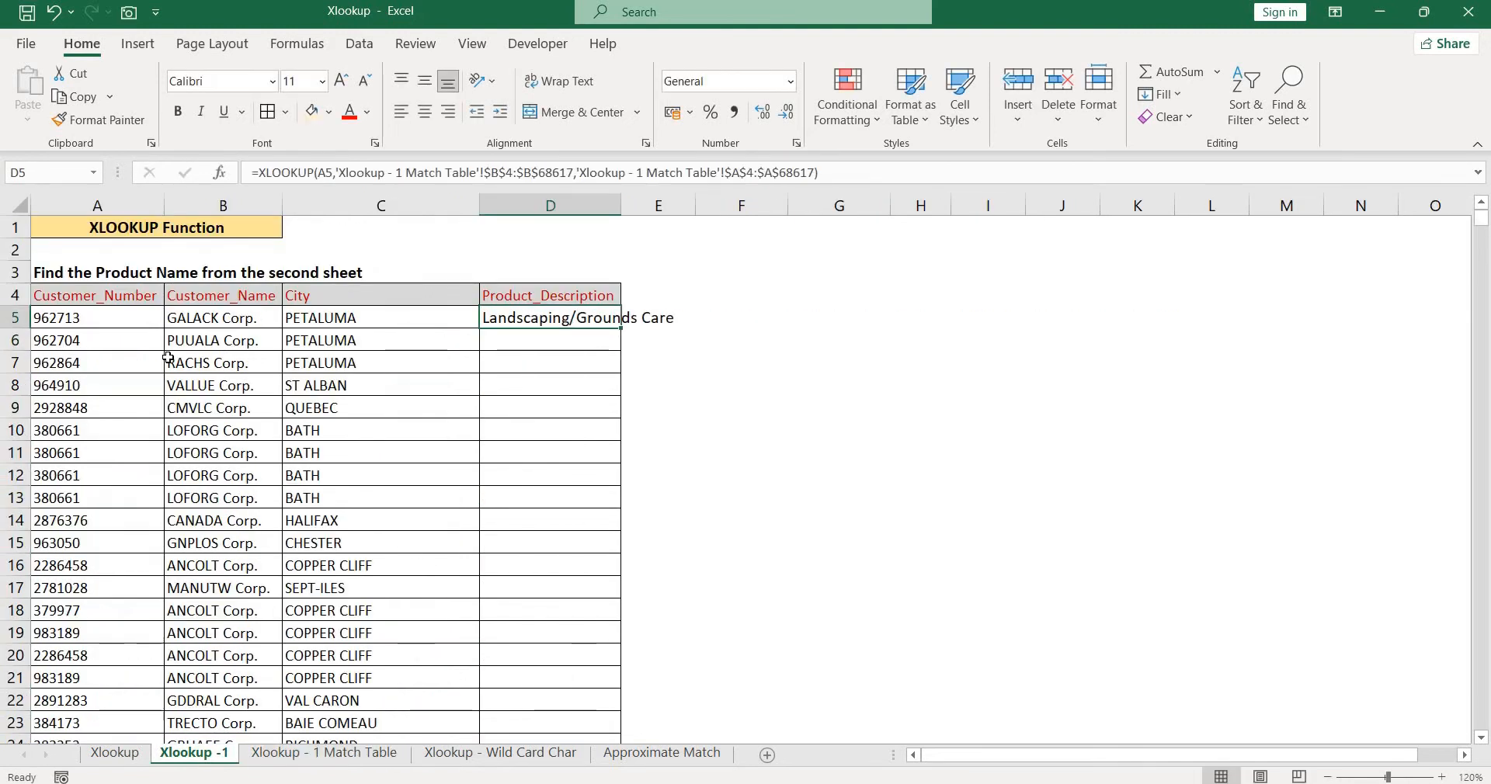
key("F2")
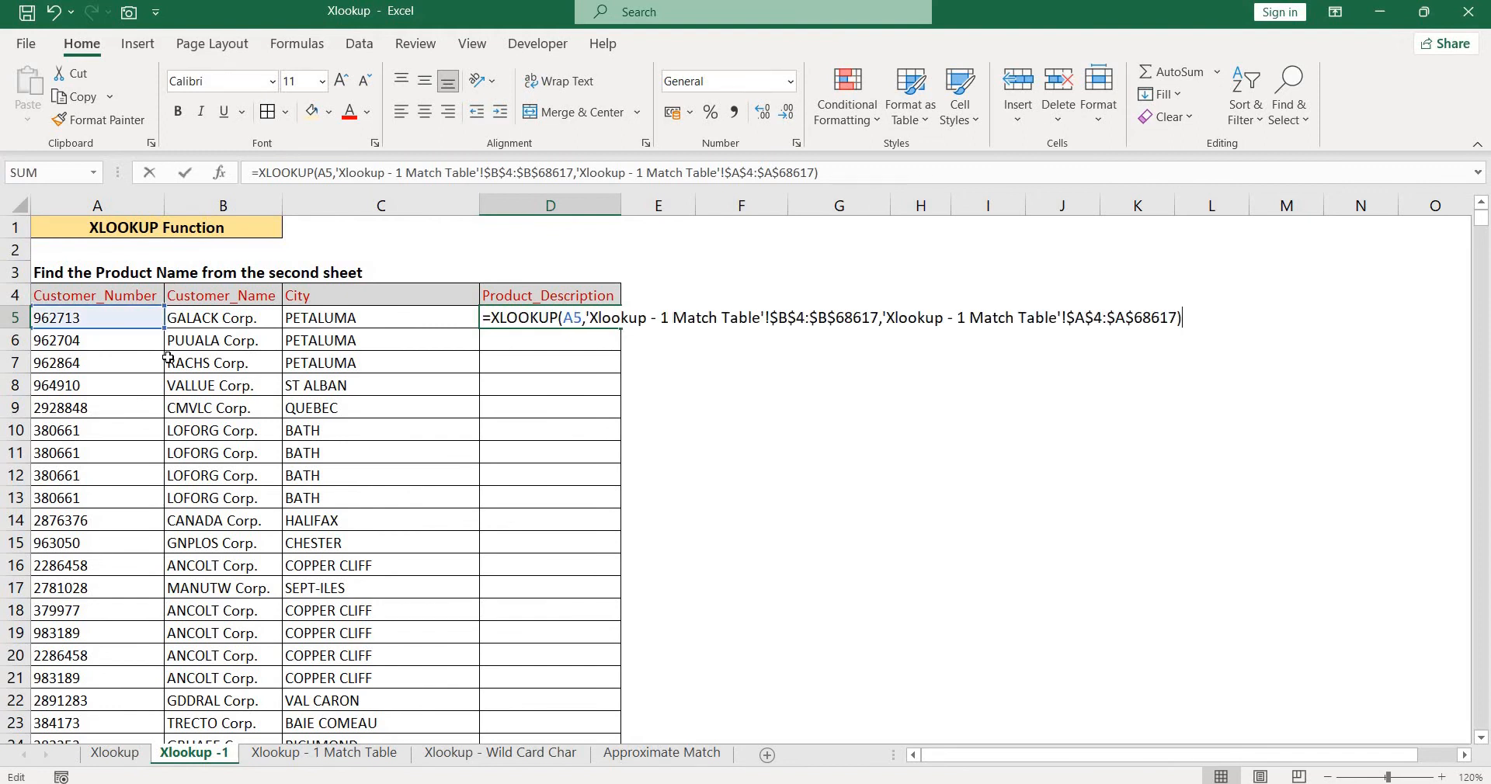
key("Escape")
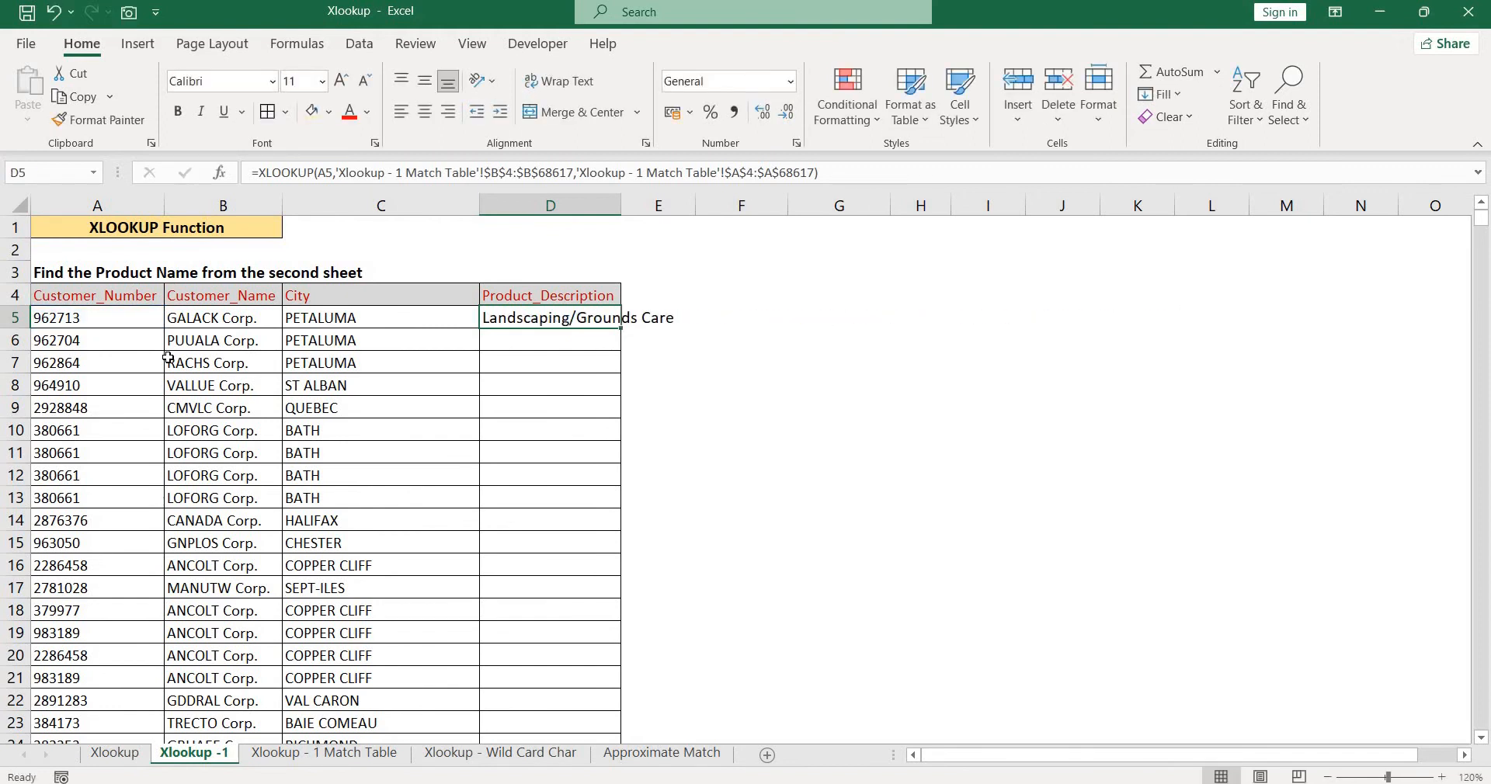
- Autofit the width of the Product_Description column to the content of D5
key("alt+o")
type("caa")
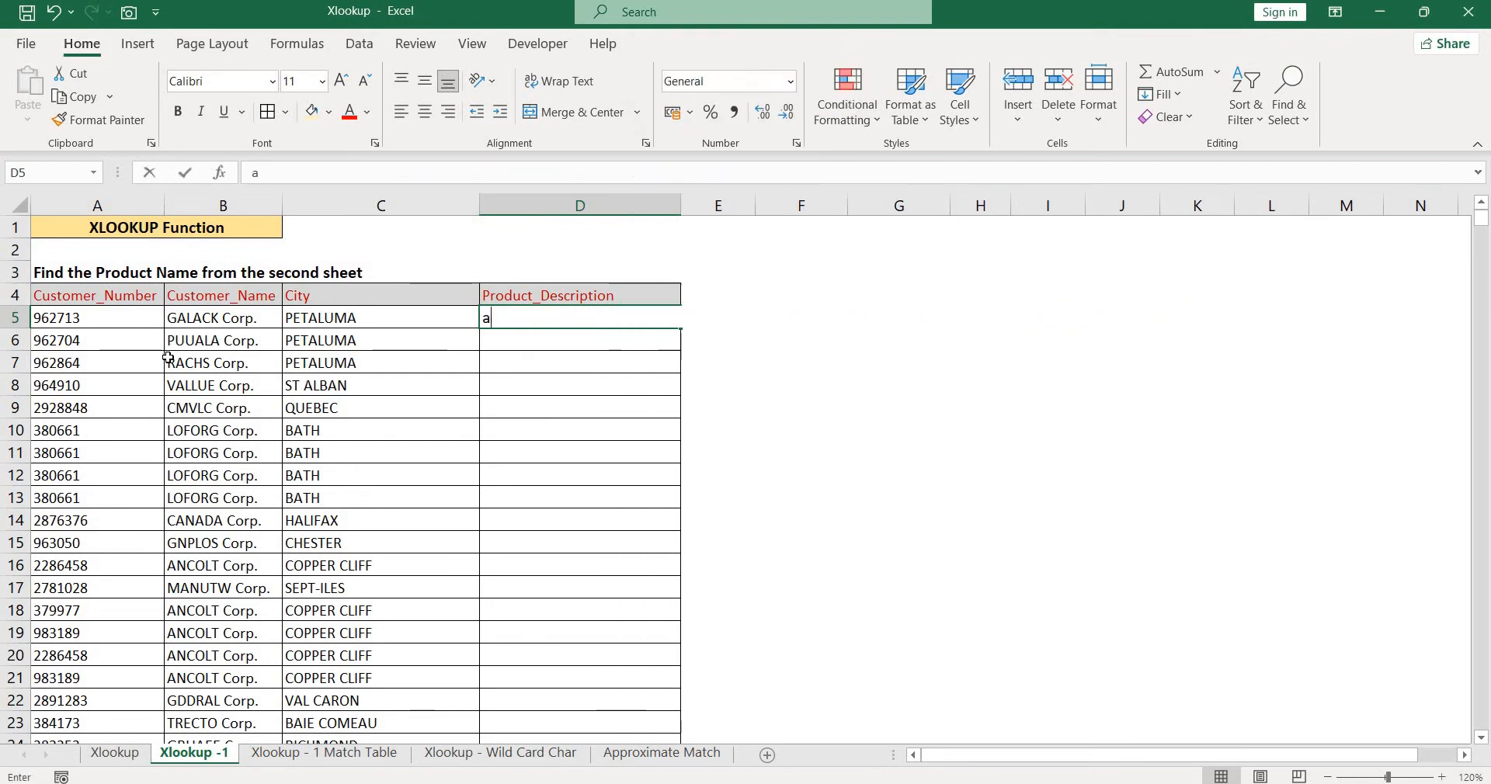
key("Escape")
- Fill the XLOOKUP formula from D5 down the Product_Description column to the table's last row, D68618
key("Left")
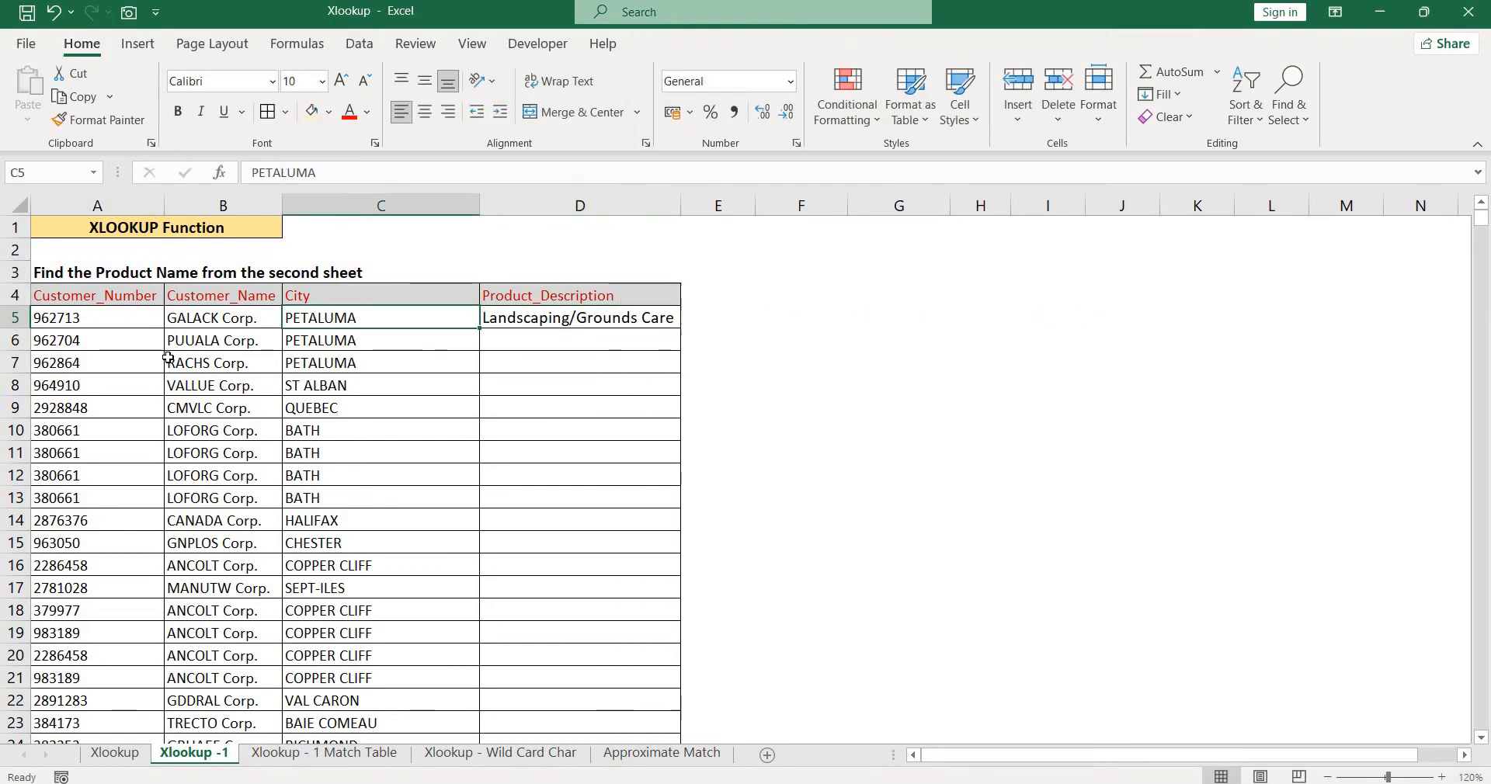
key("ctrl+Down")
key("Right")
key("ctrl+shift+Up")
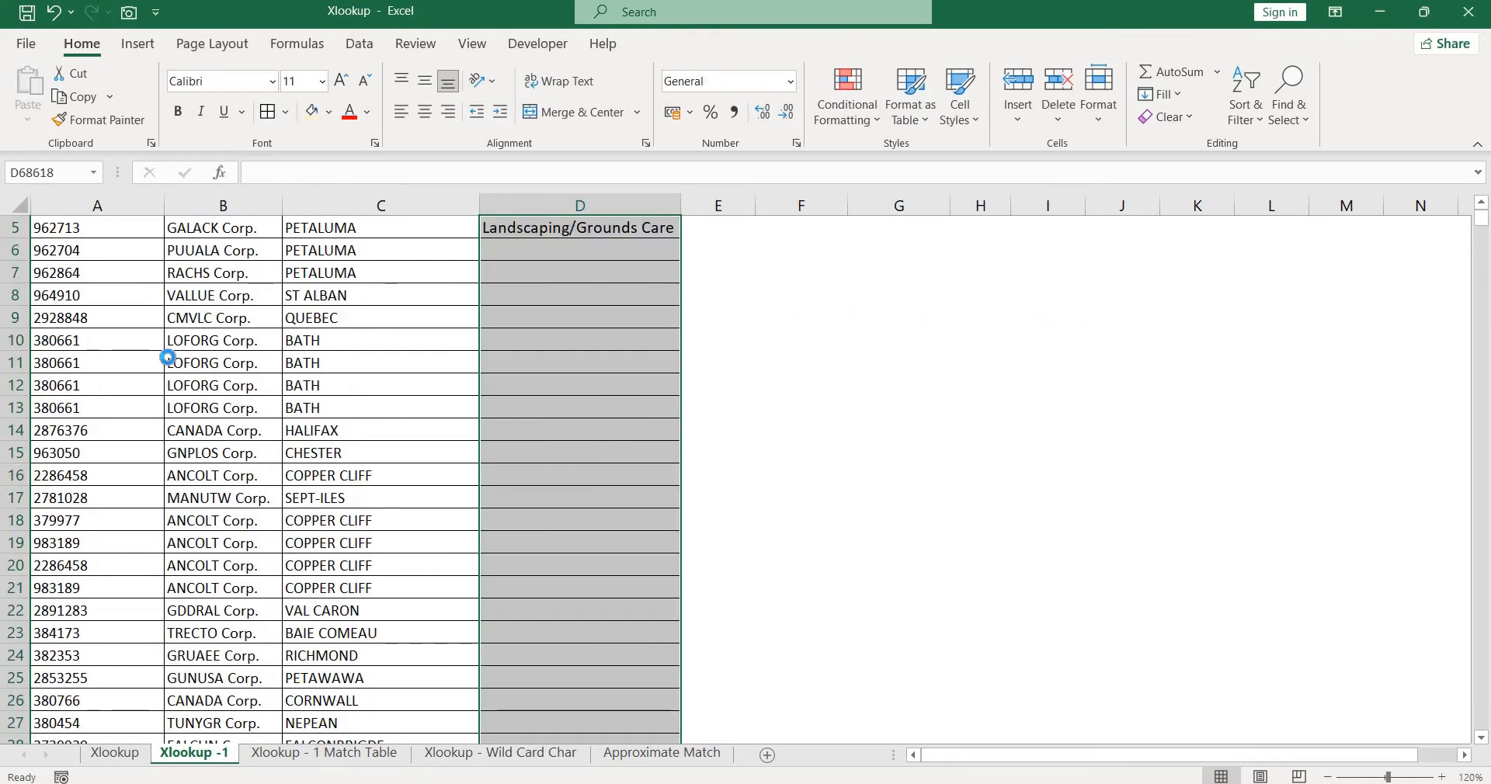
key("ctrl+d")
key("ctrl+Up")
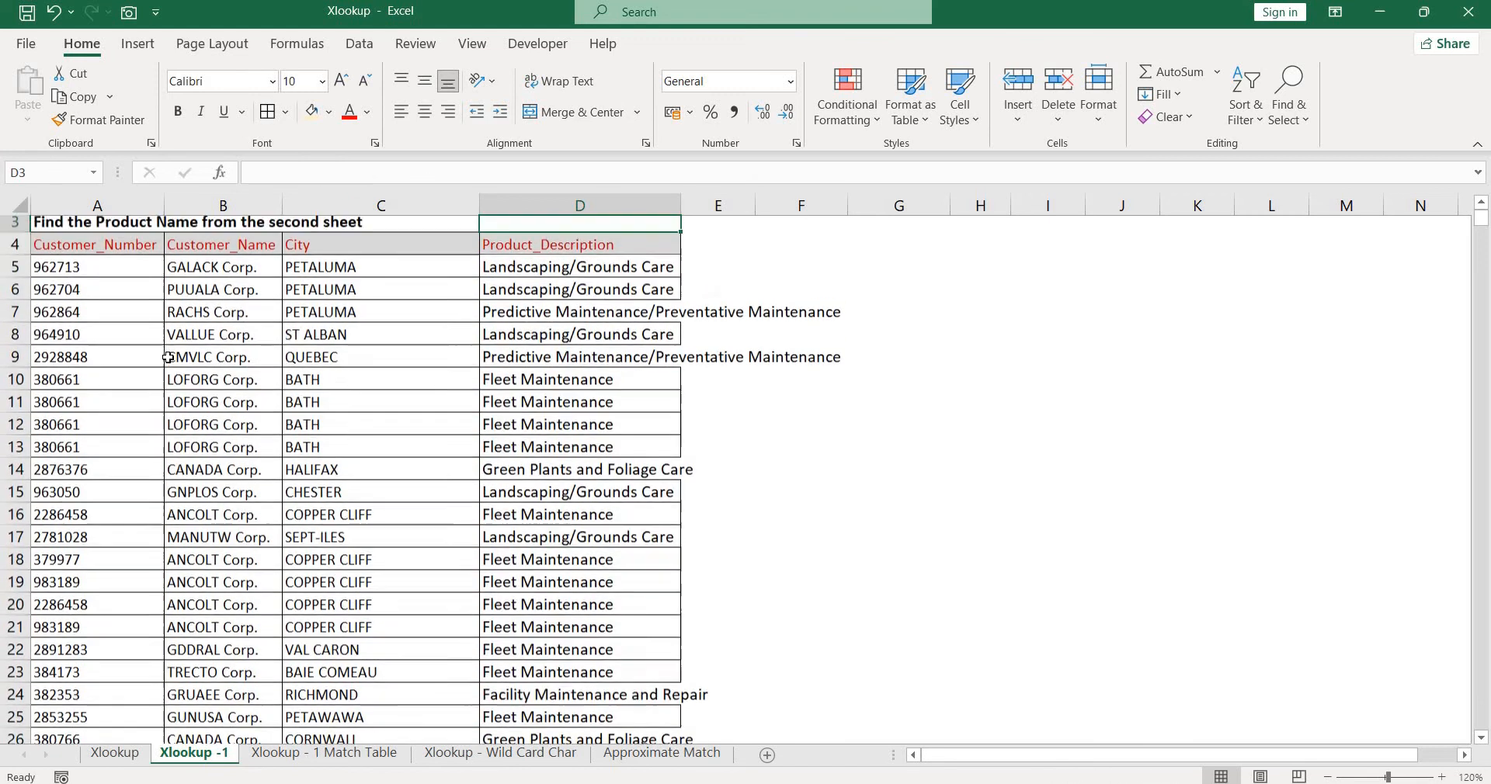
- Autofit the Product_Description column to all filled descriptions in D5:D68618 and review the formula in D5
key("Down")
key("Down")
key("ctrl+shift+Down")
key("alt+o")
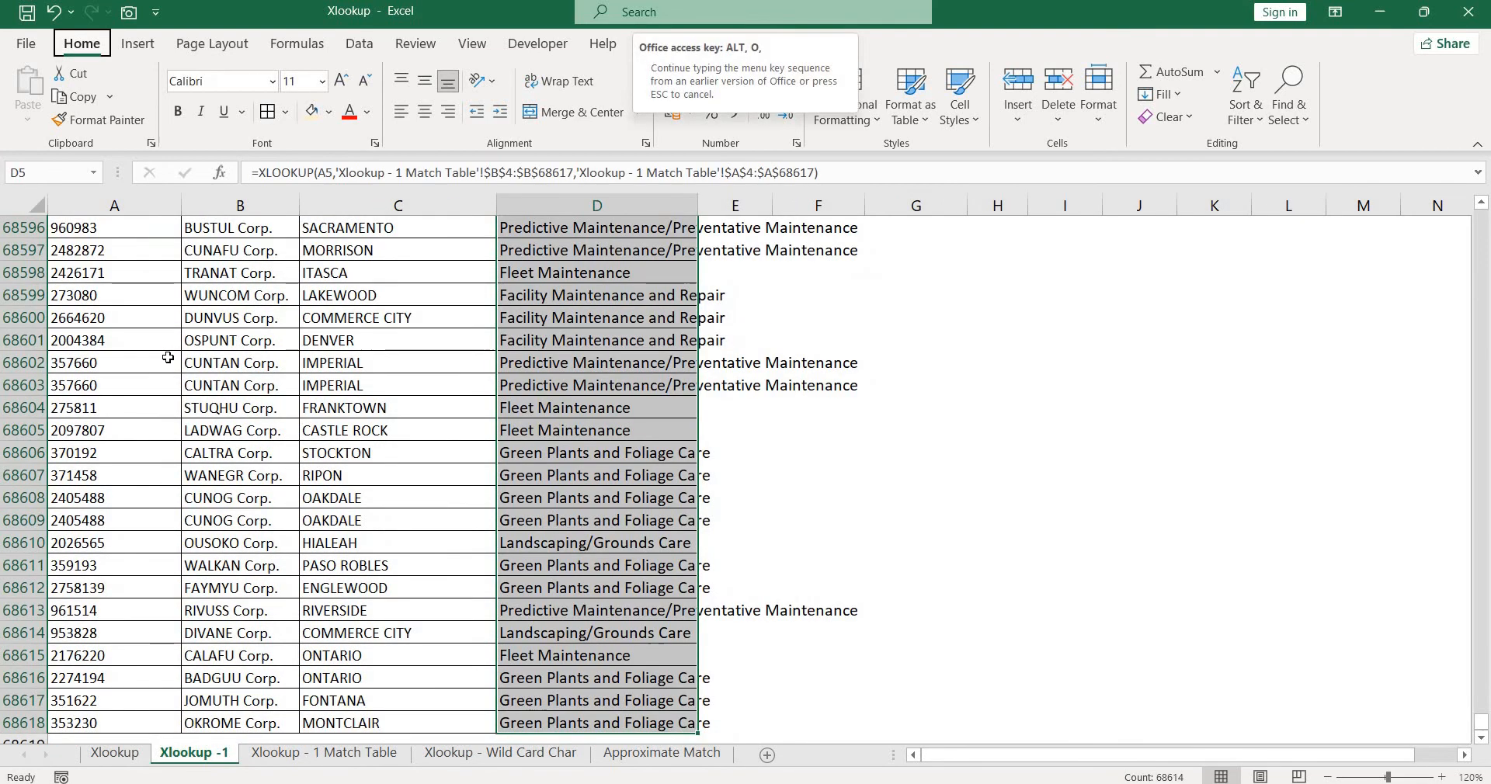
key("c")
key("a")
key("ctrl+BackSpace")
key("Left")
key("Right")
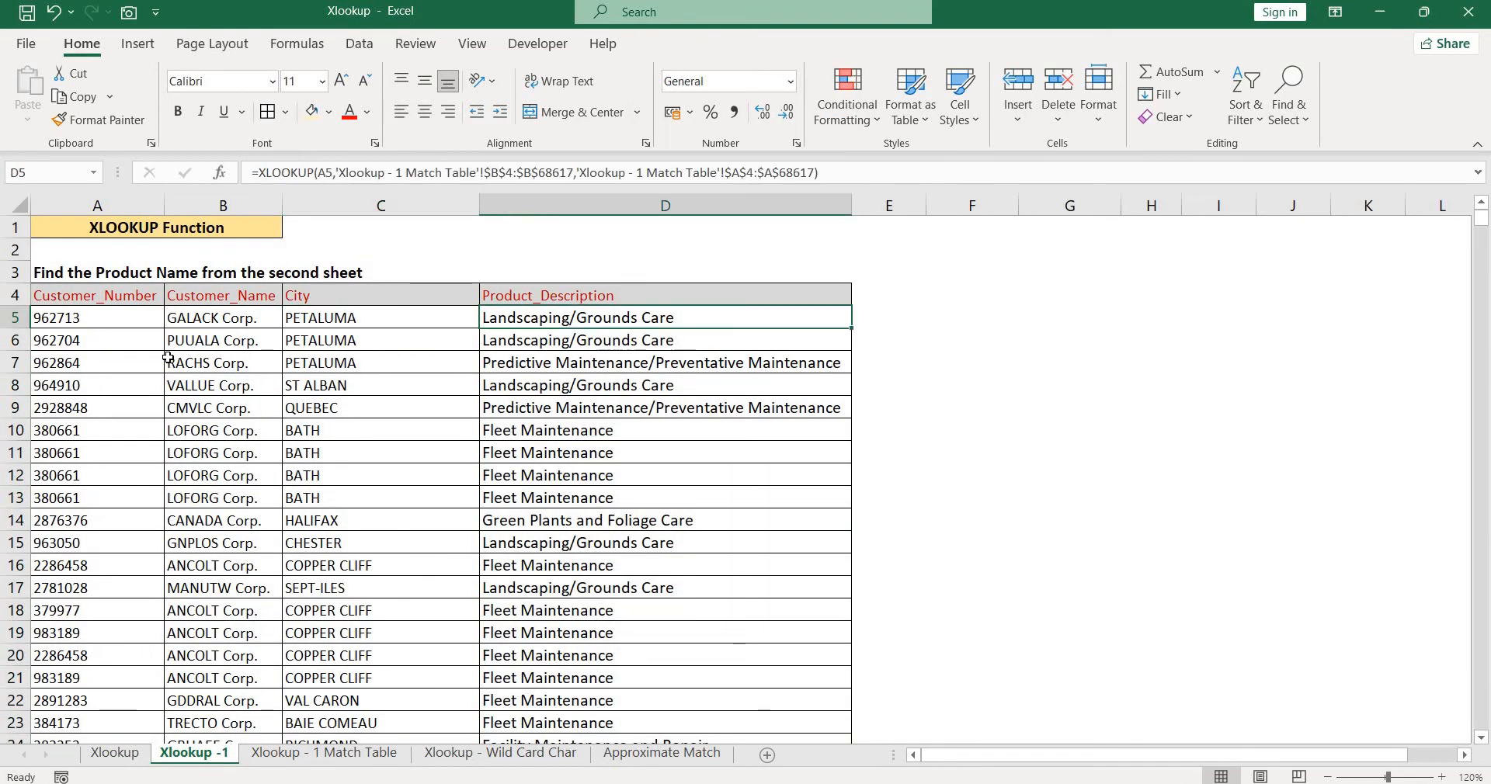
key("F2")
key("F2")
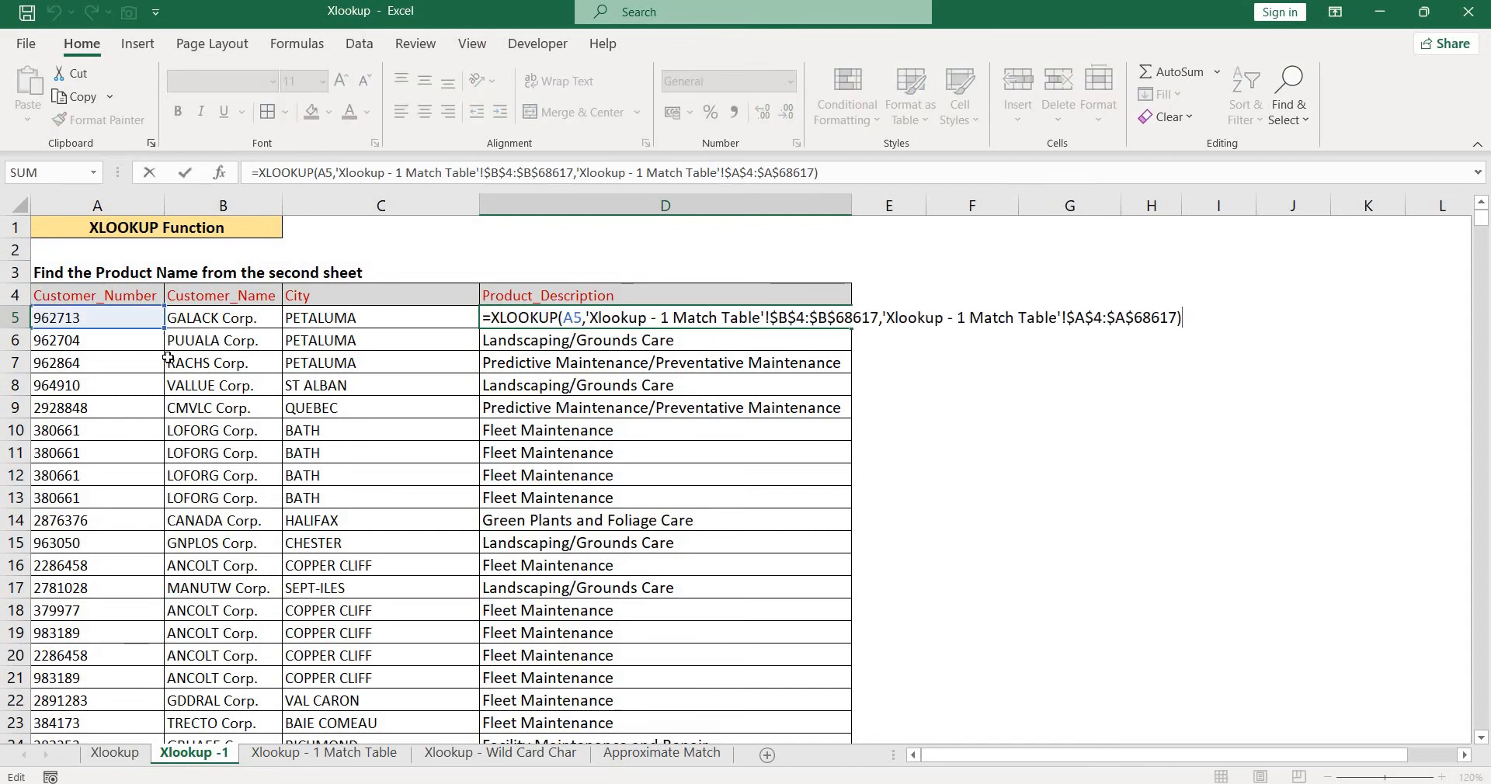
key("Escape")
- Show the formula of D5 as text in E5 with =FORMULATEXT(D5)
key("Right")
type("=")
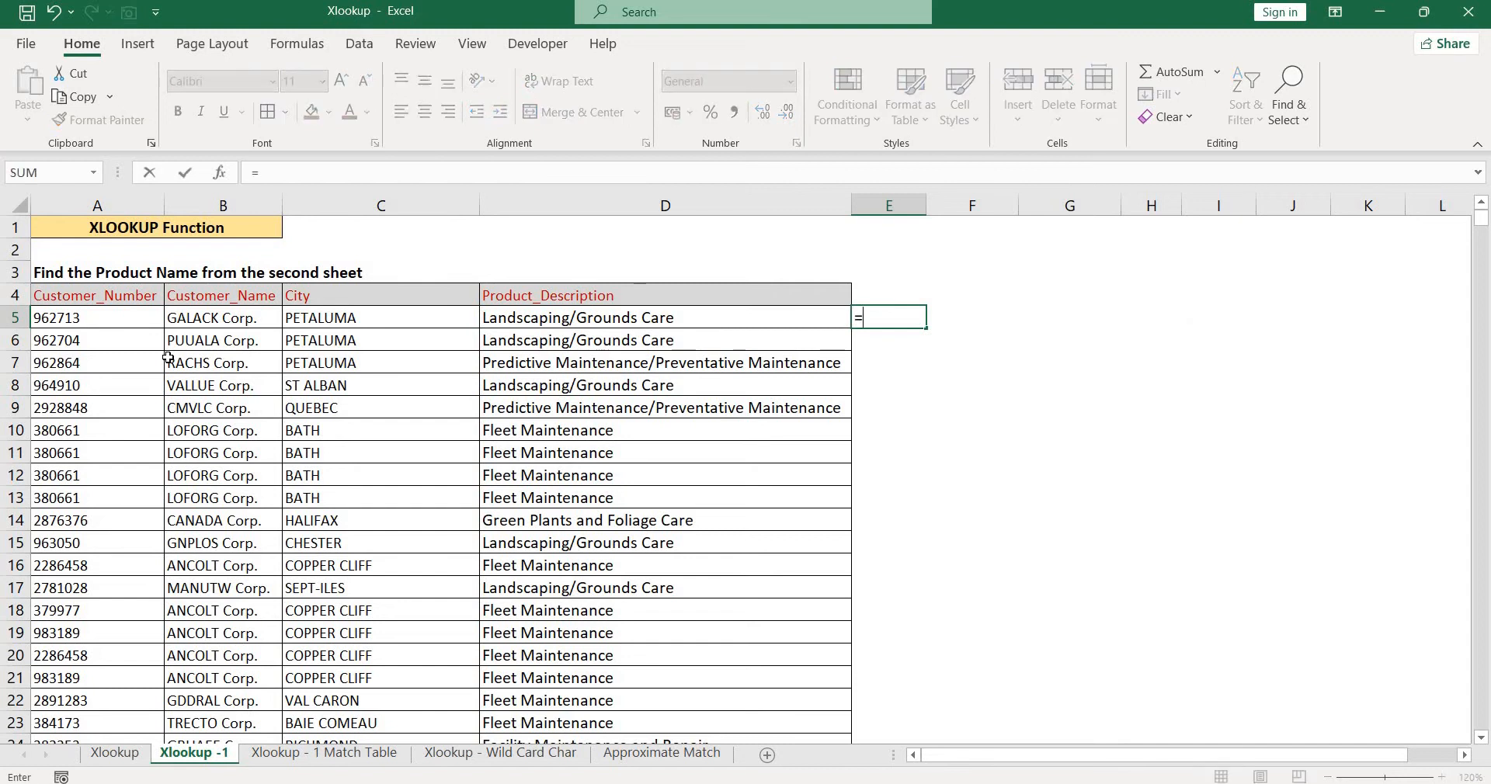
type("fou")
key("BackSpace")
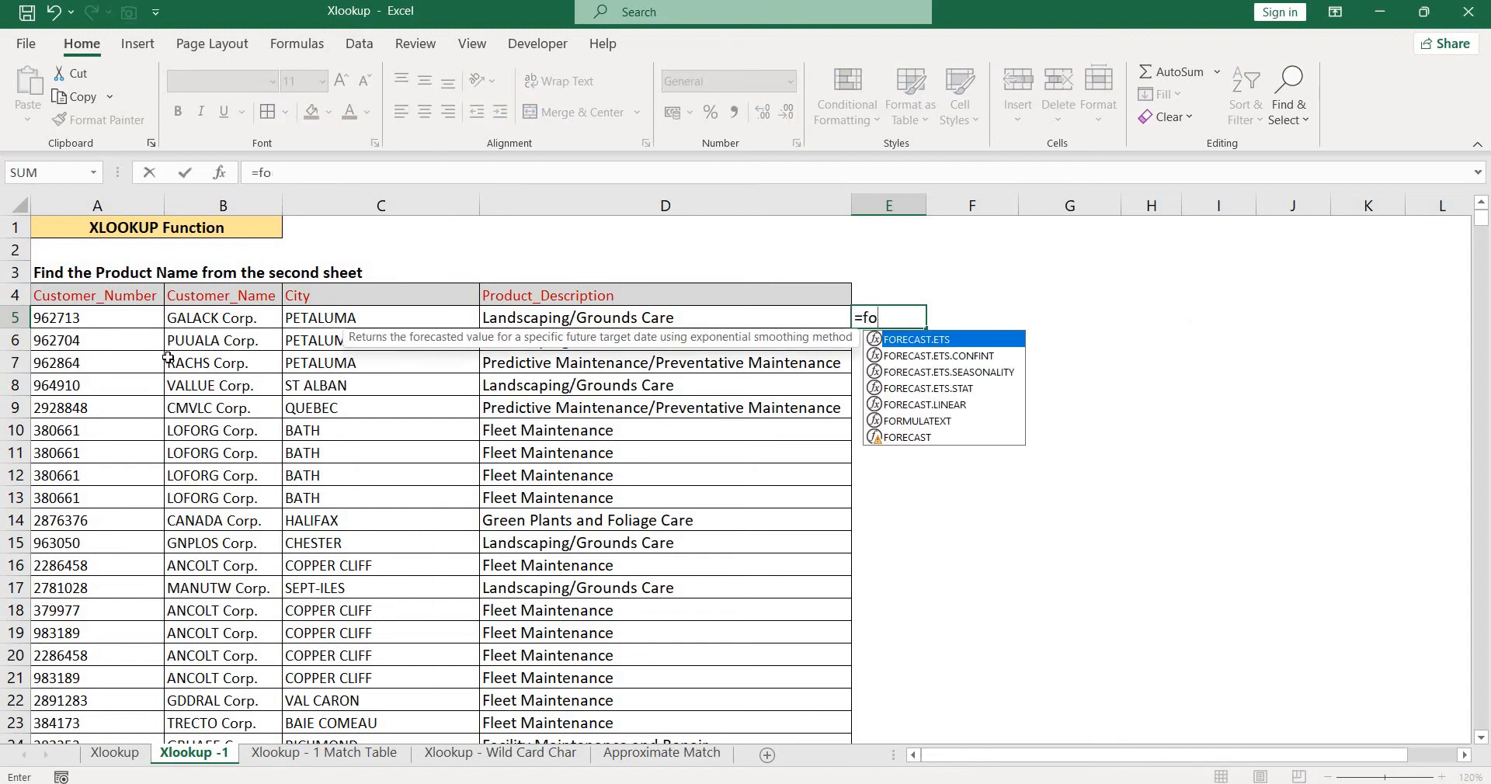
type("r")
key("Down")
key("Down")
key("Down")
key("Down")
key("Down")
key("Tab")
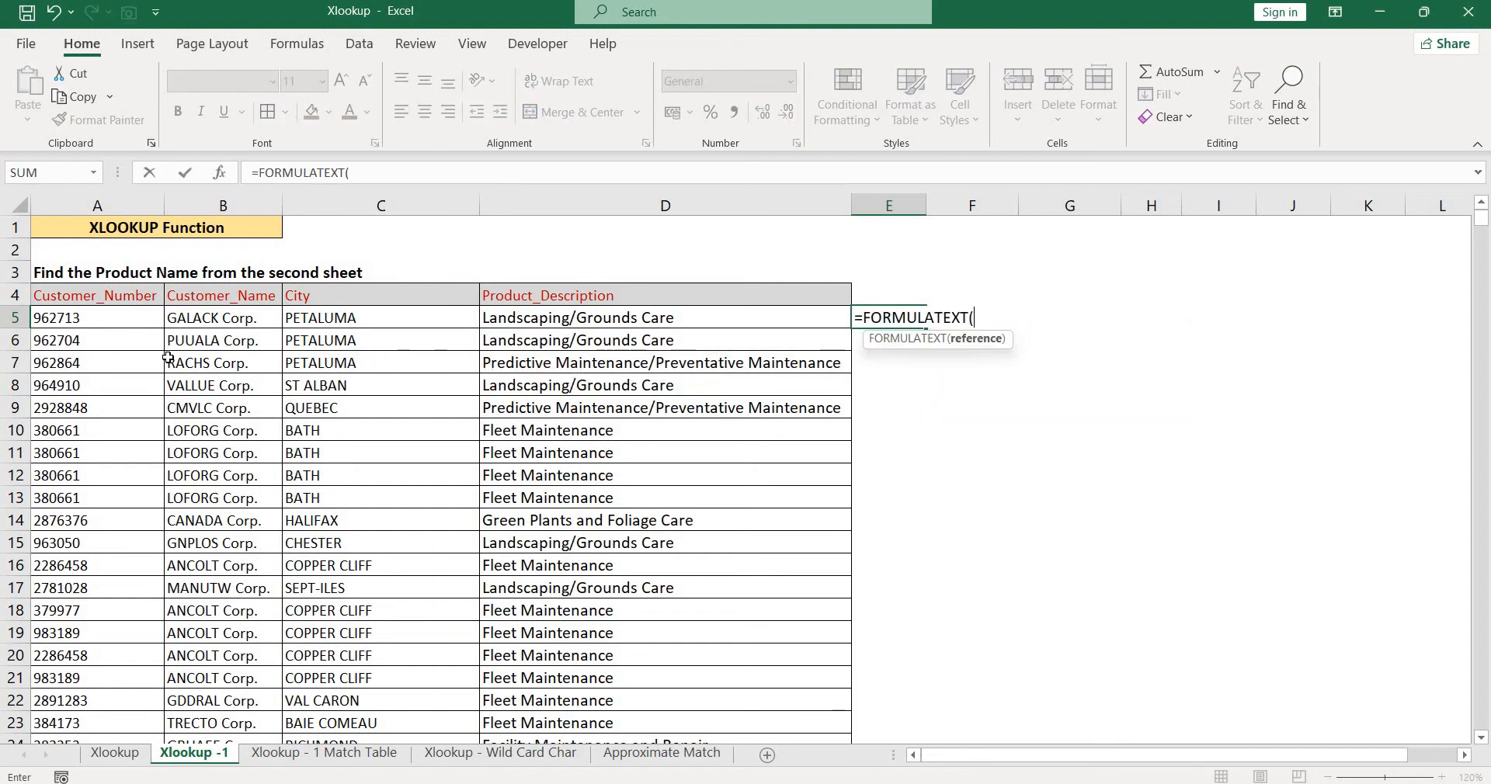
type("D5)")
key("ctrl+Return")
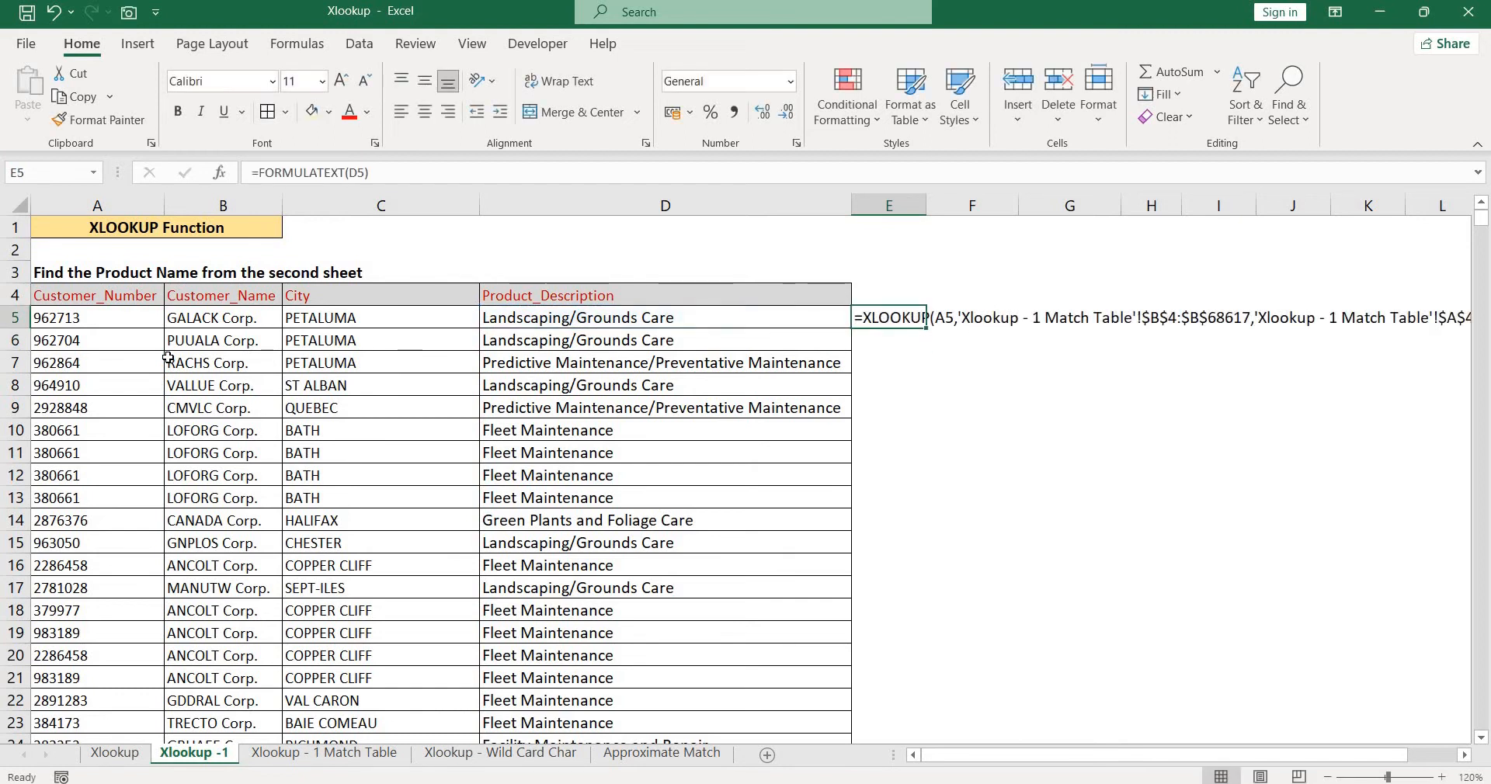
key("F2")
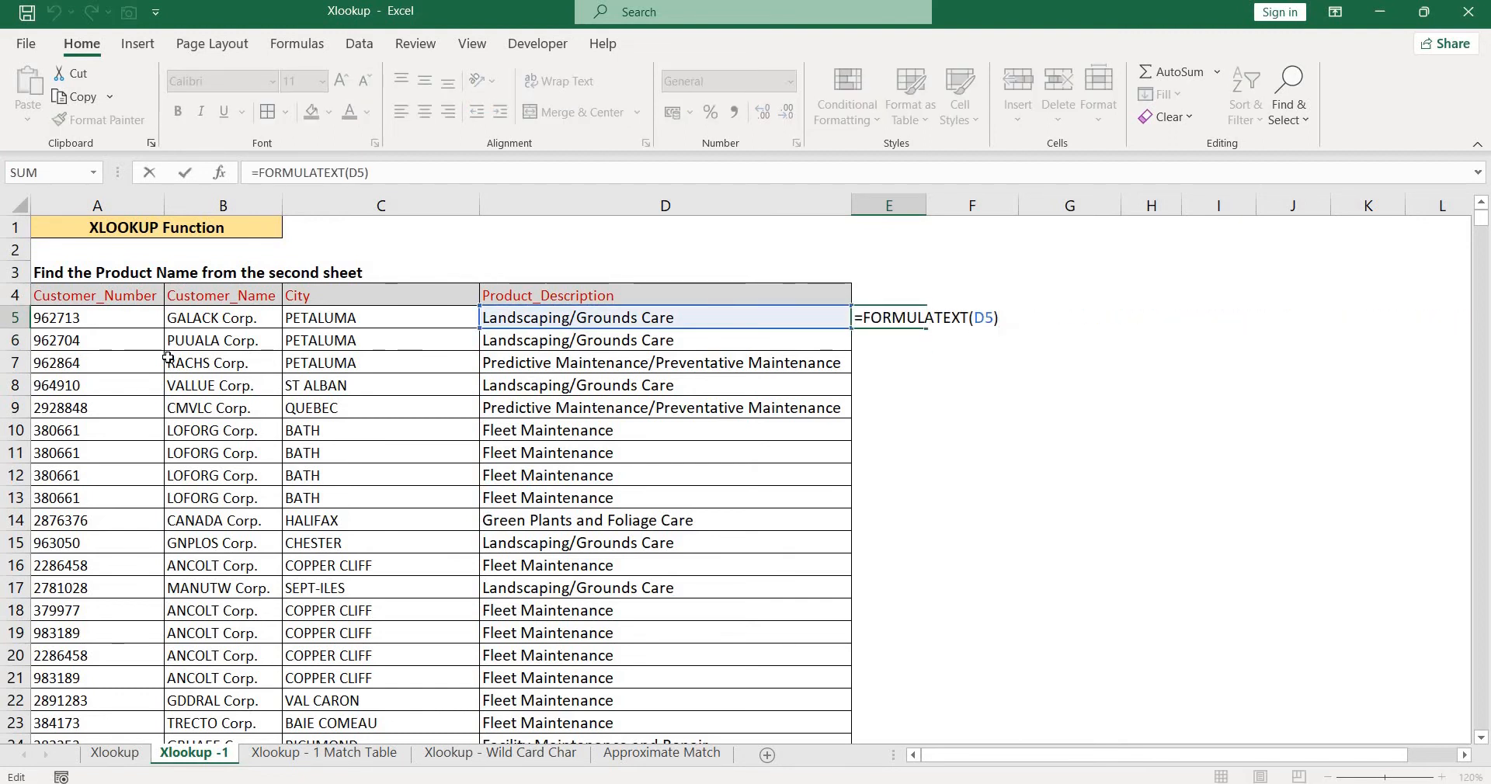
key("Escape")
key("Left")
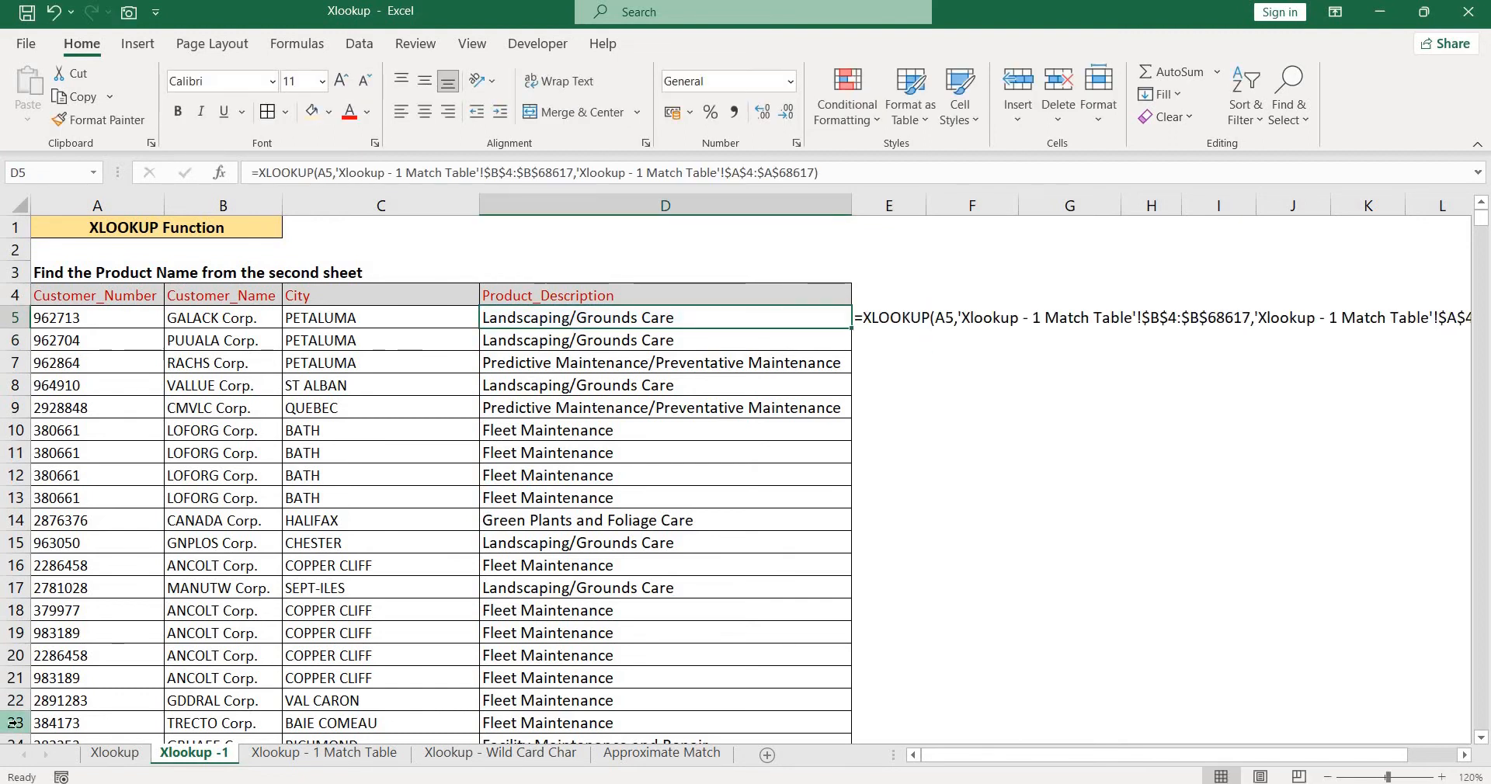
- Examine the product table and the Repair lookup cells D3 and E3 on the Xlookup - Wild Card Char sheet
left_click(489, 753)
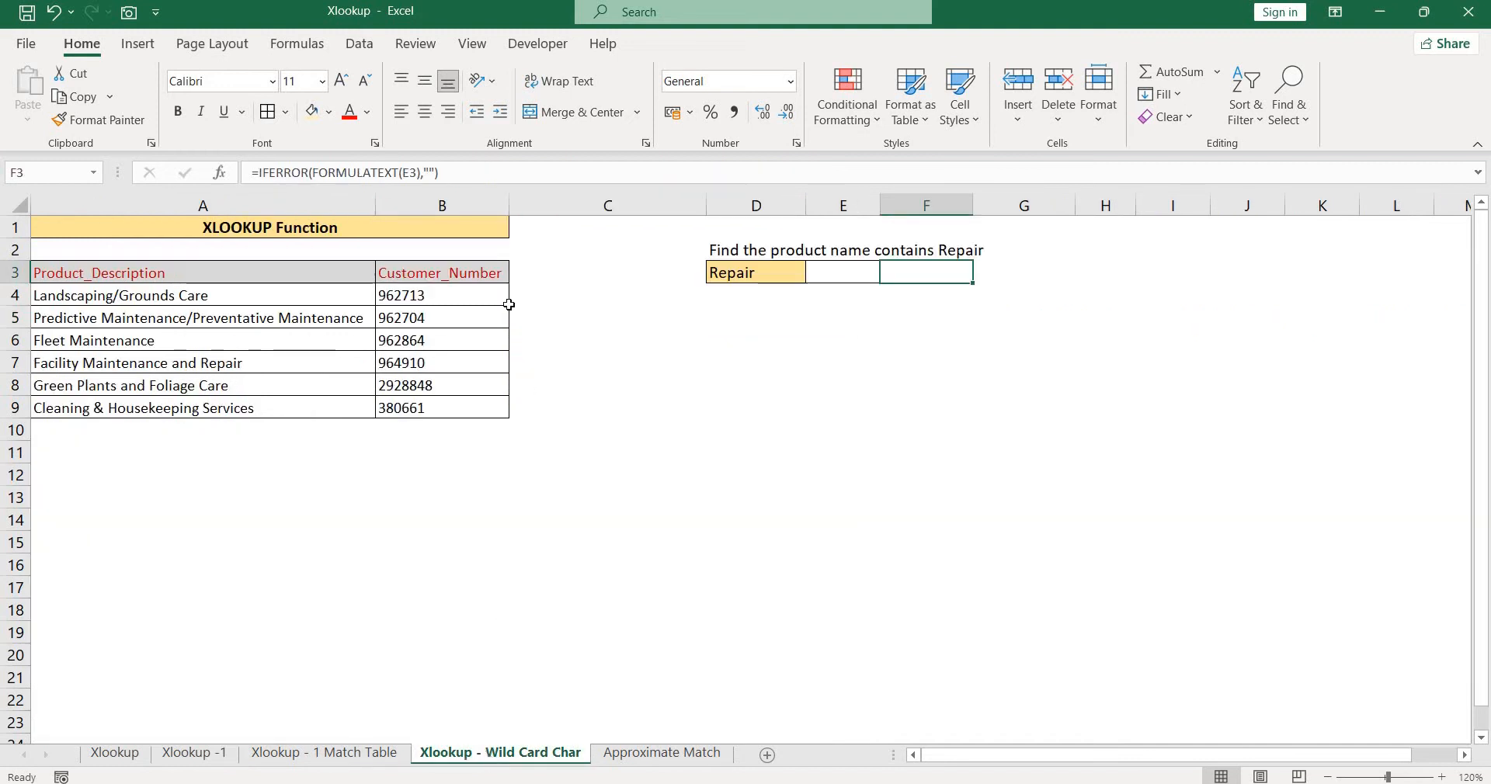
left_click(444, 334)
key("ctrl+Up")
key("ctrl+Left")
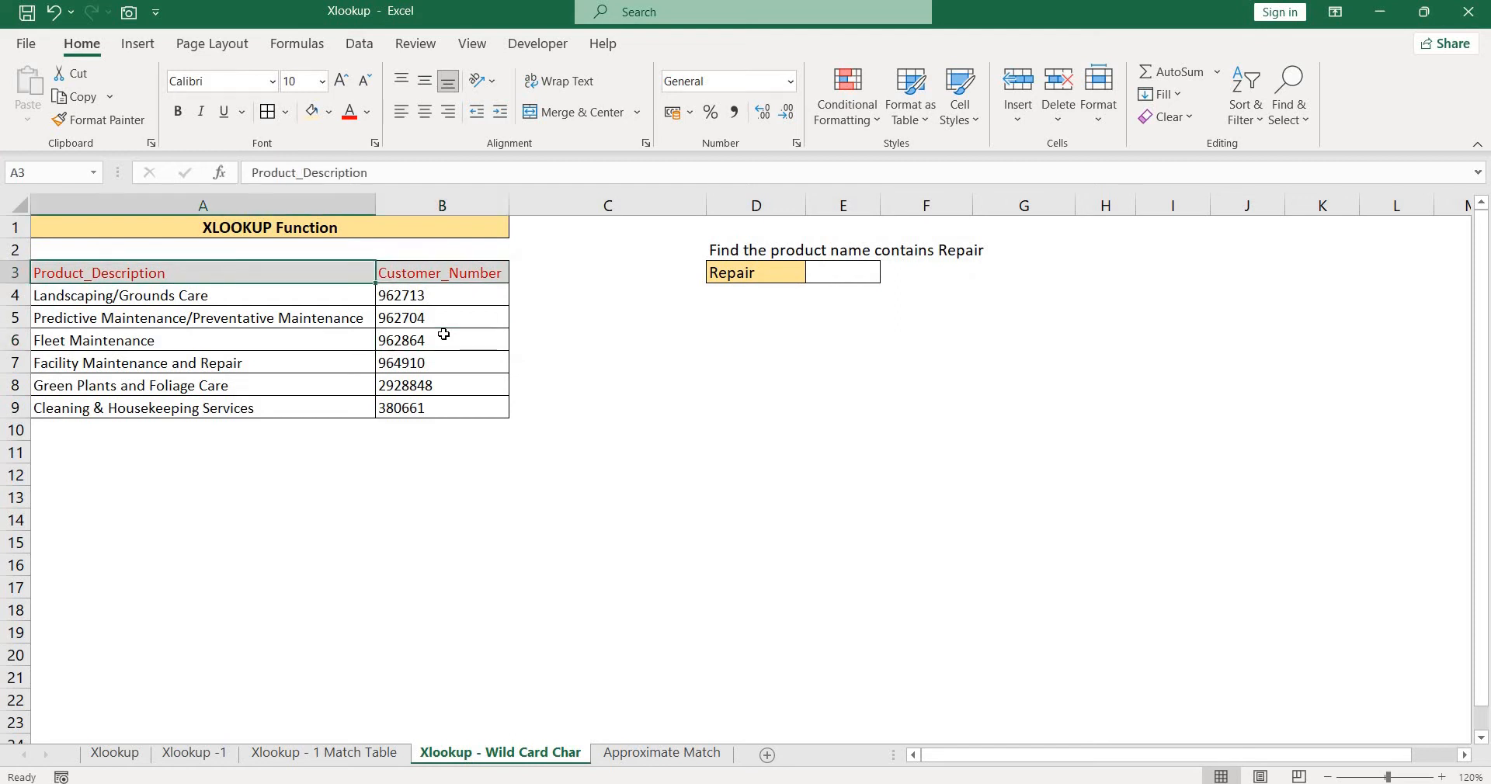
key("Down")
key("Right")
key("Right")
key("Right")
key("Right")
key("Up")
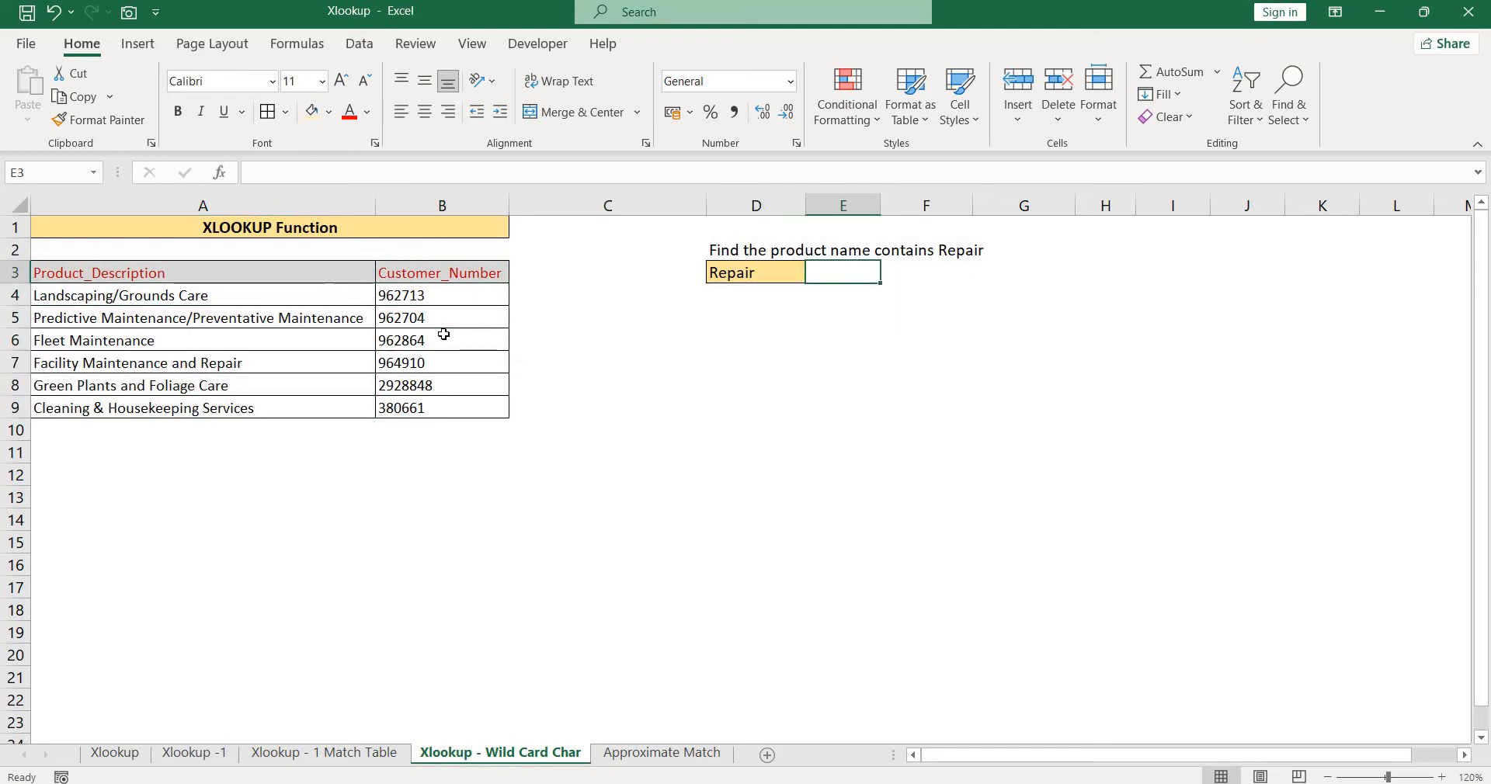
key("Left")
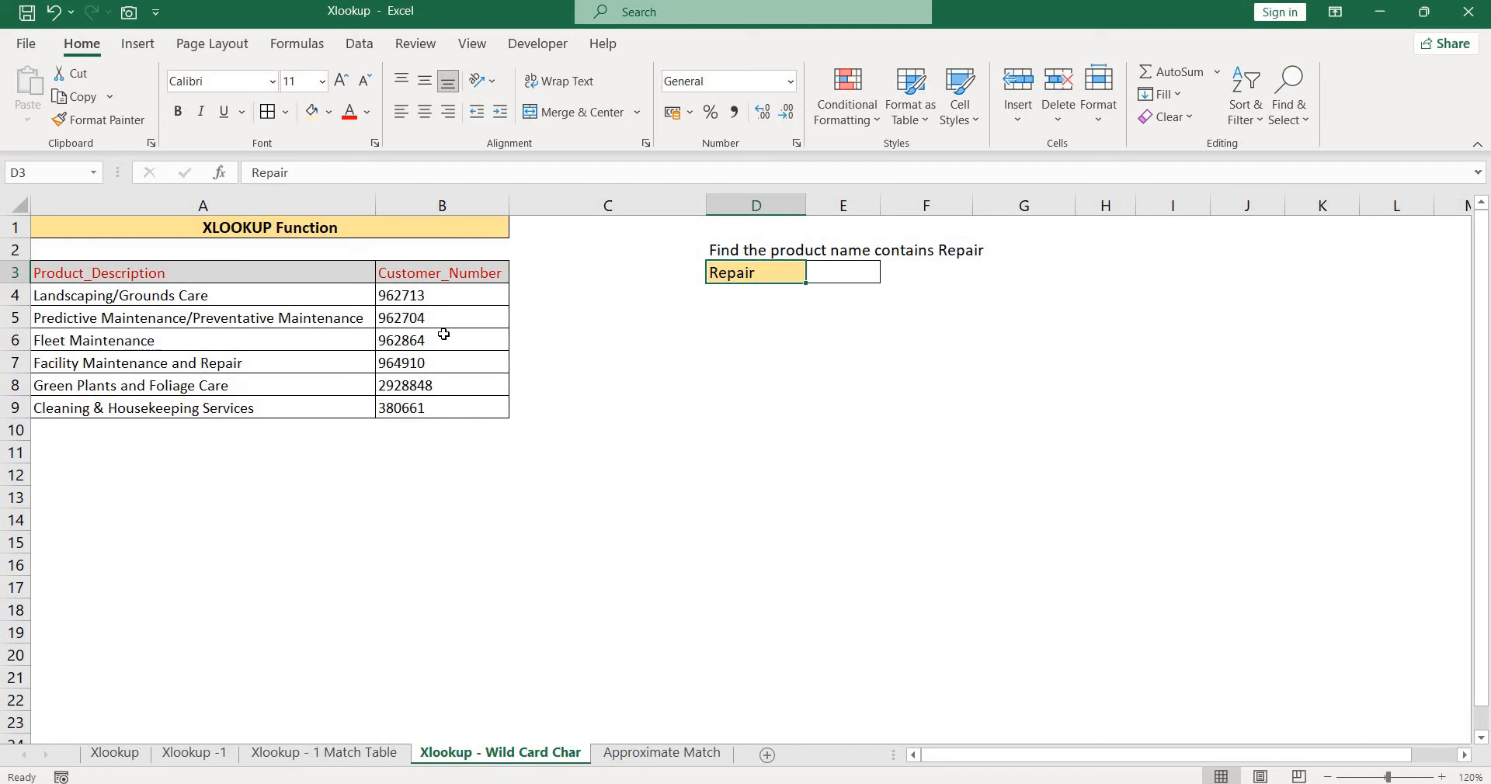
- Start an XLOOKUP formula in E3 with the wildcard expression "*"&D3&"*" as the lookup value
key("Right")
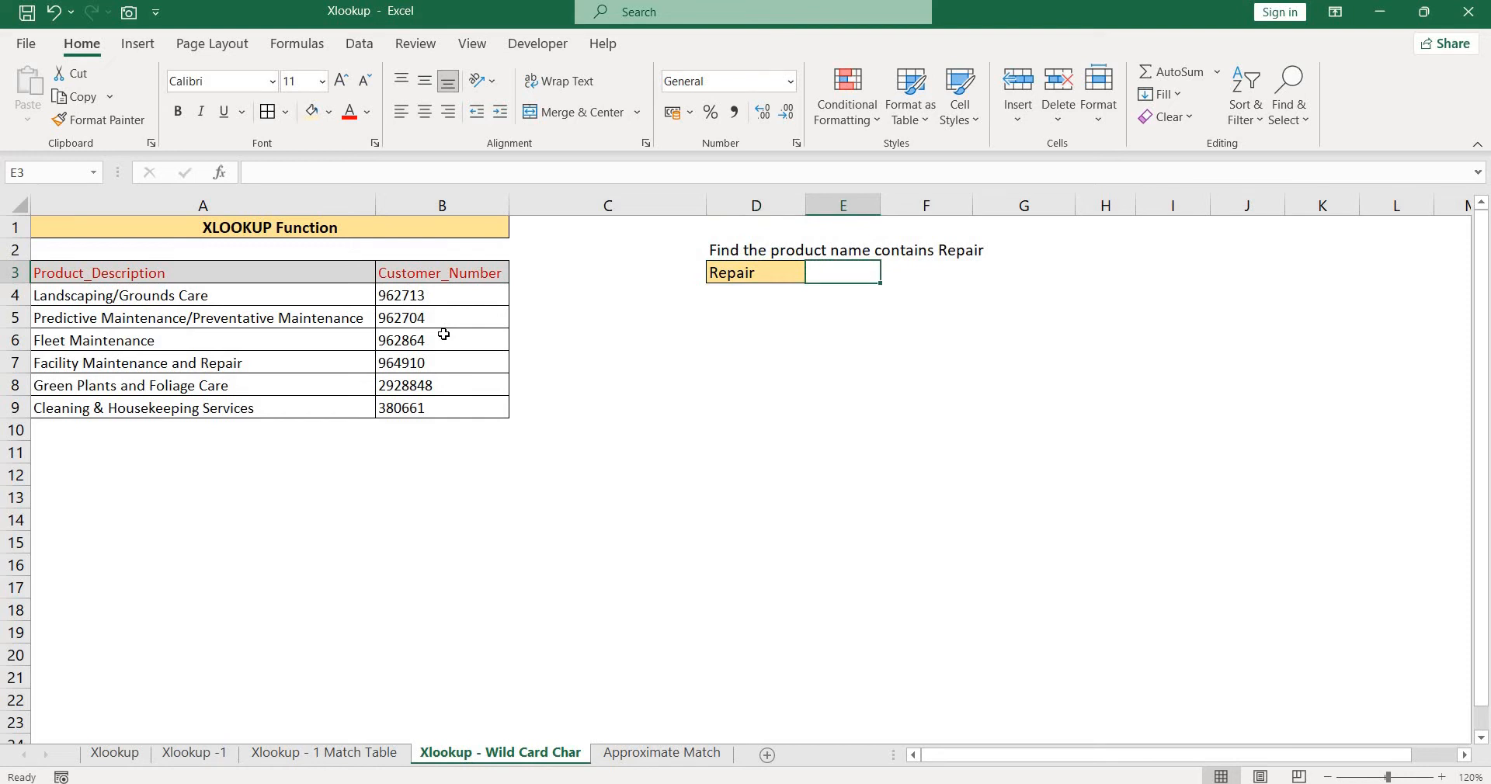
type("=")
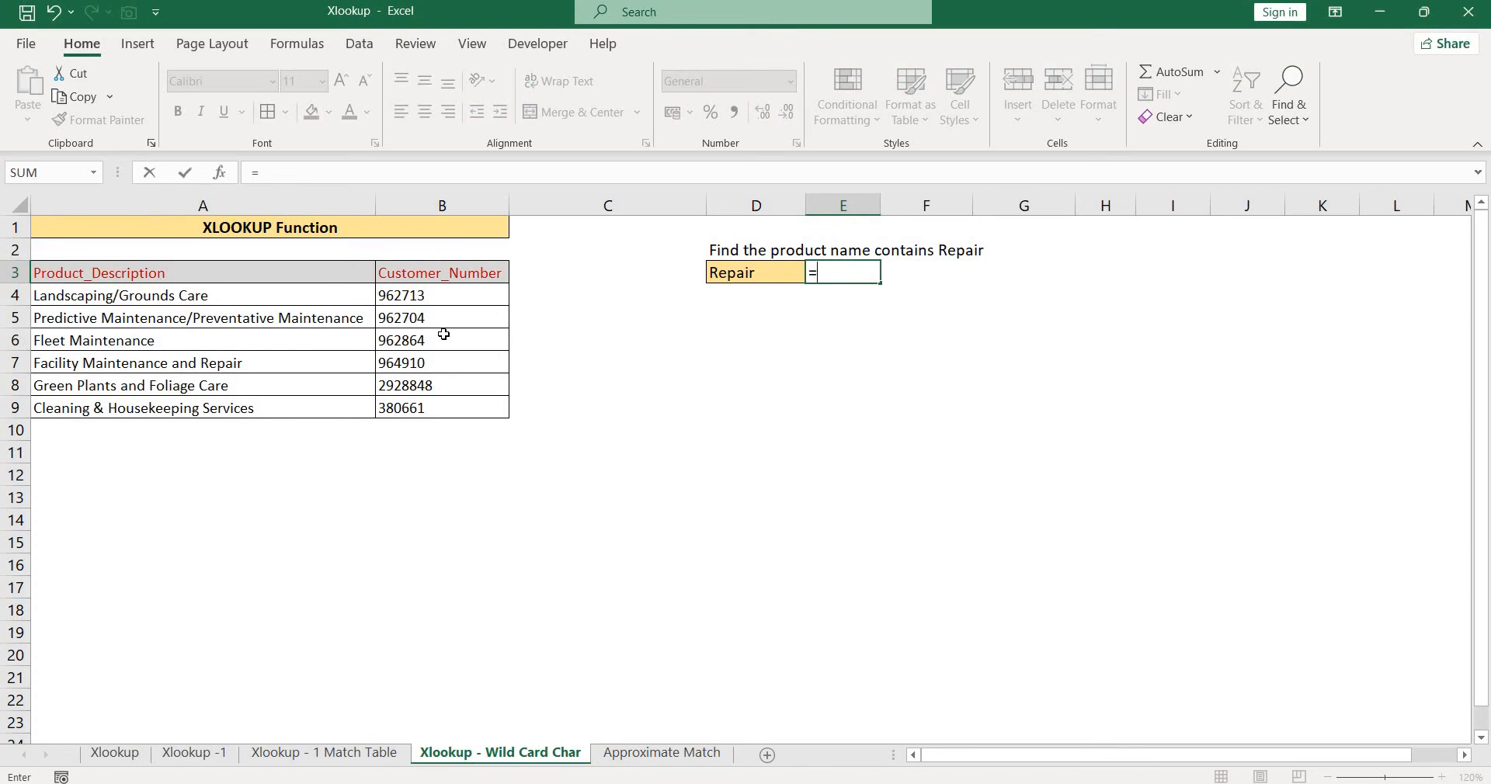
type("xl")
key("Tab")
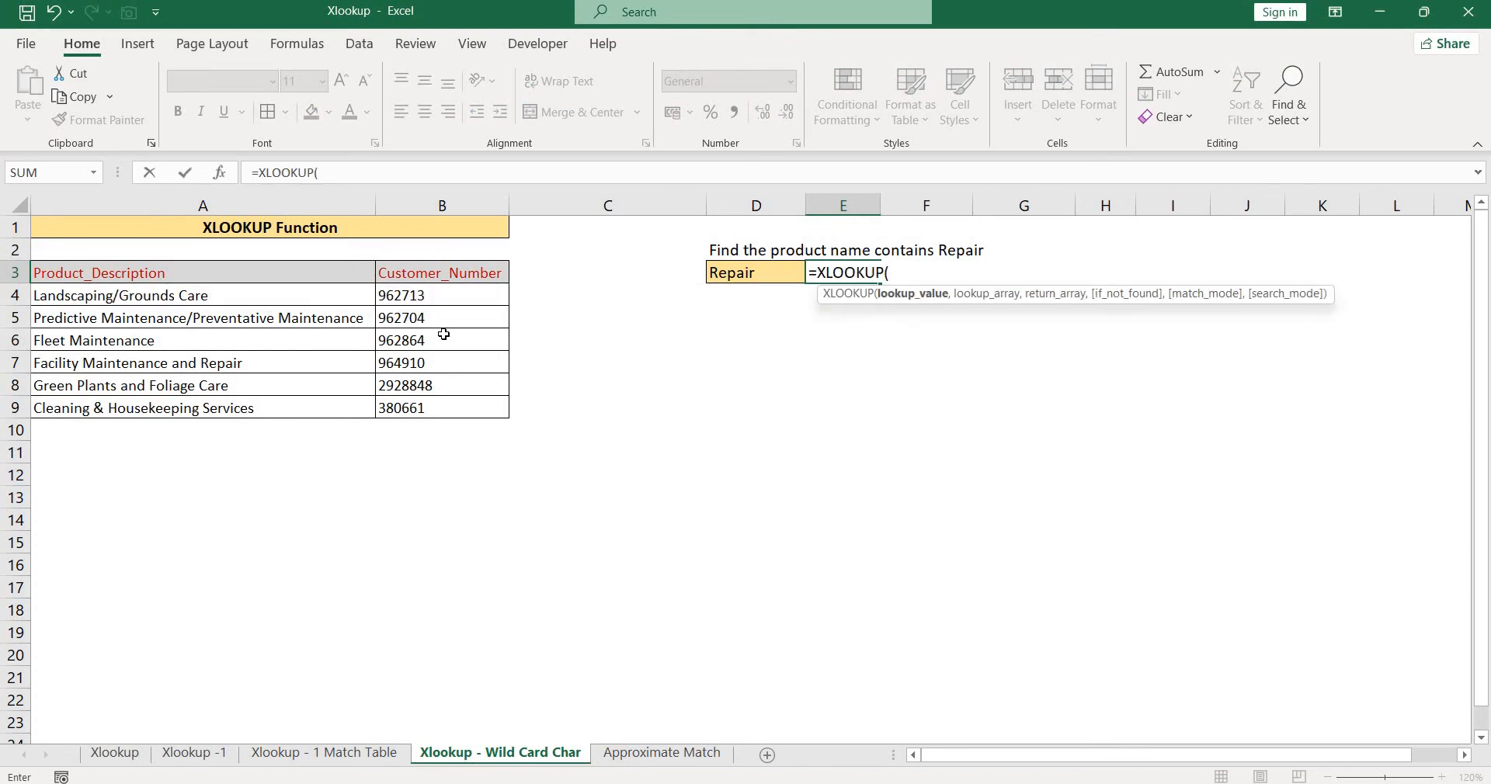
key("Left")
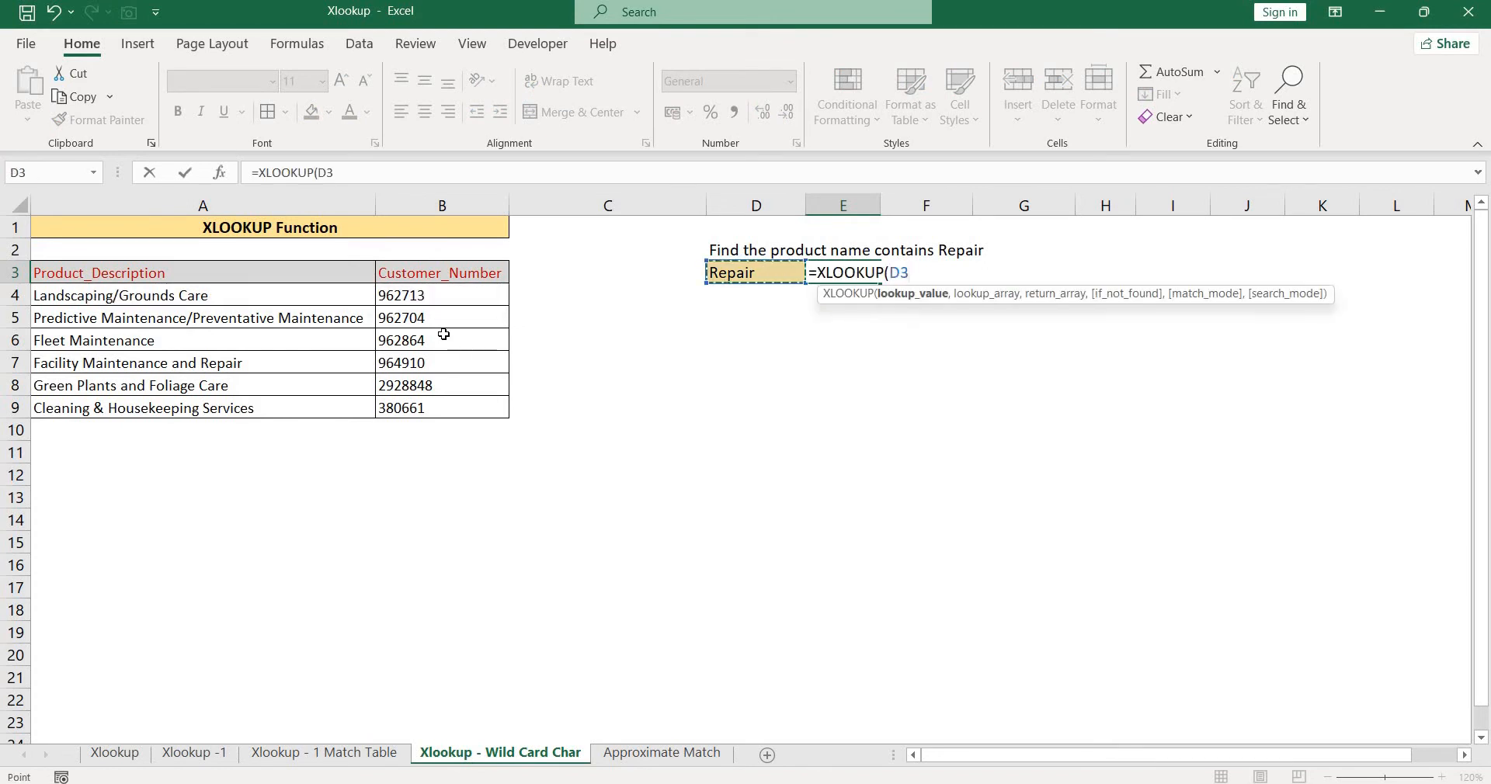
key("BackSpace")
key("BackSpace")
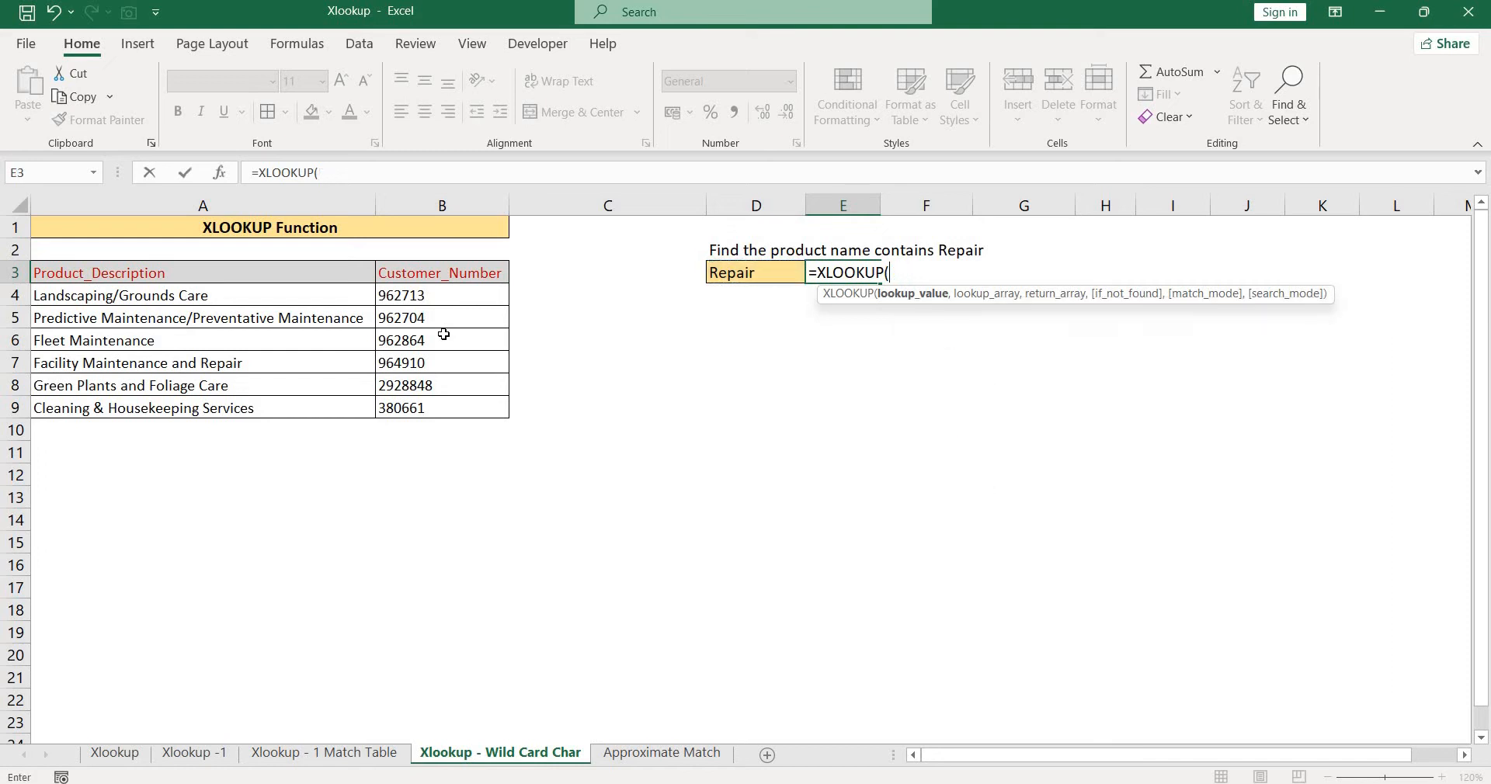
type("\"")
type("&")
left_click(743, 283)
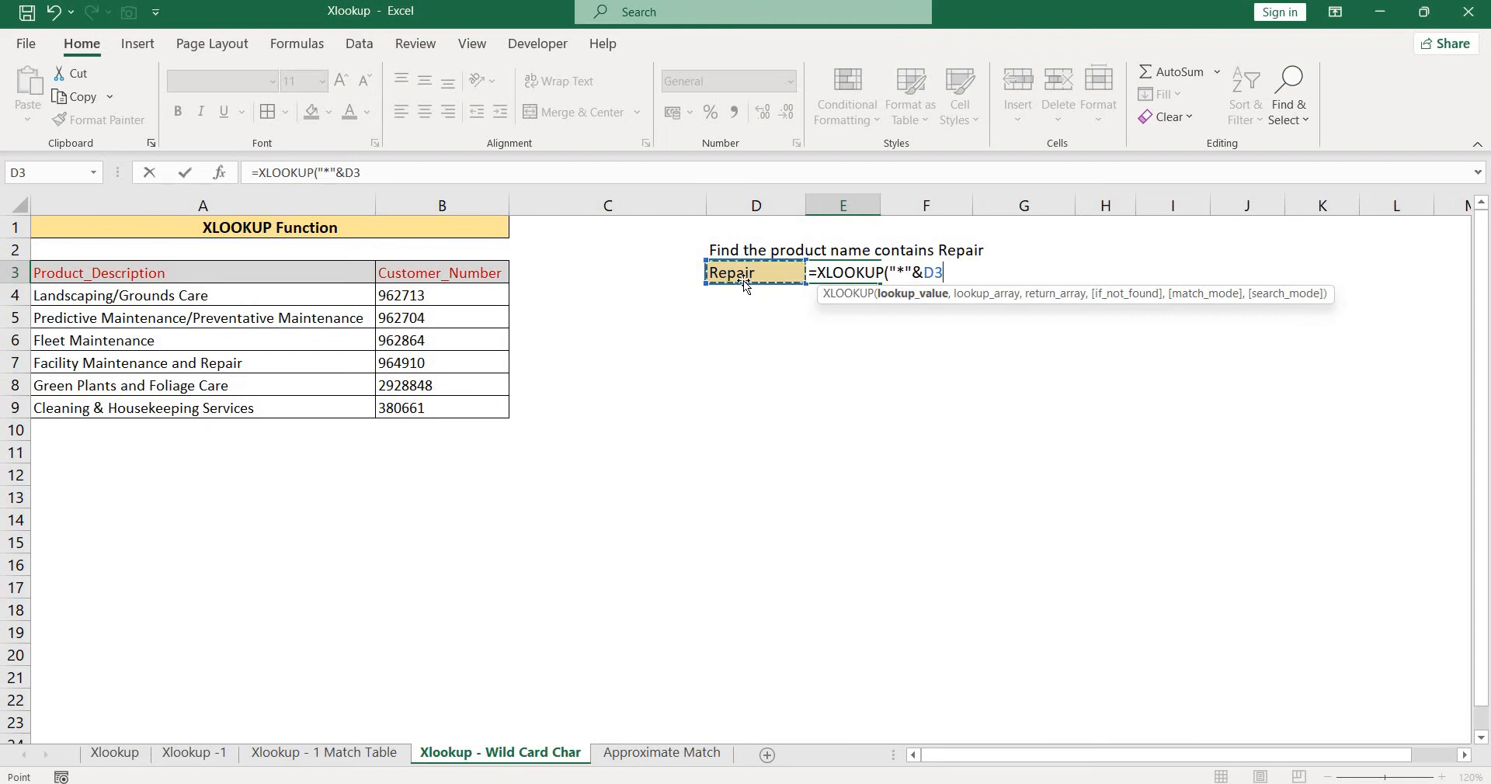
type("&\"*\",")
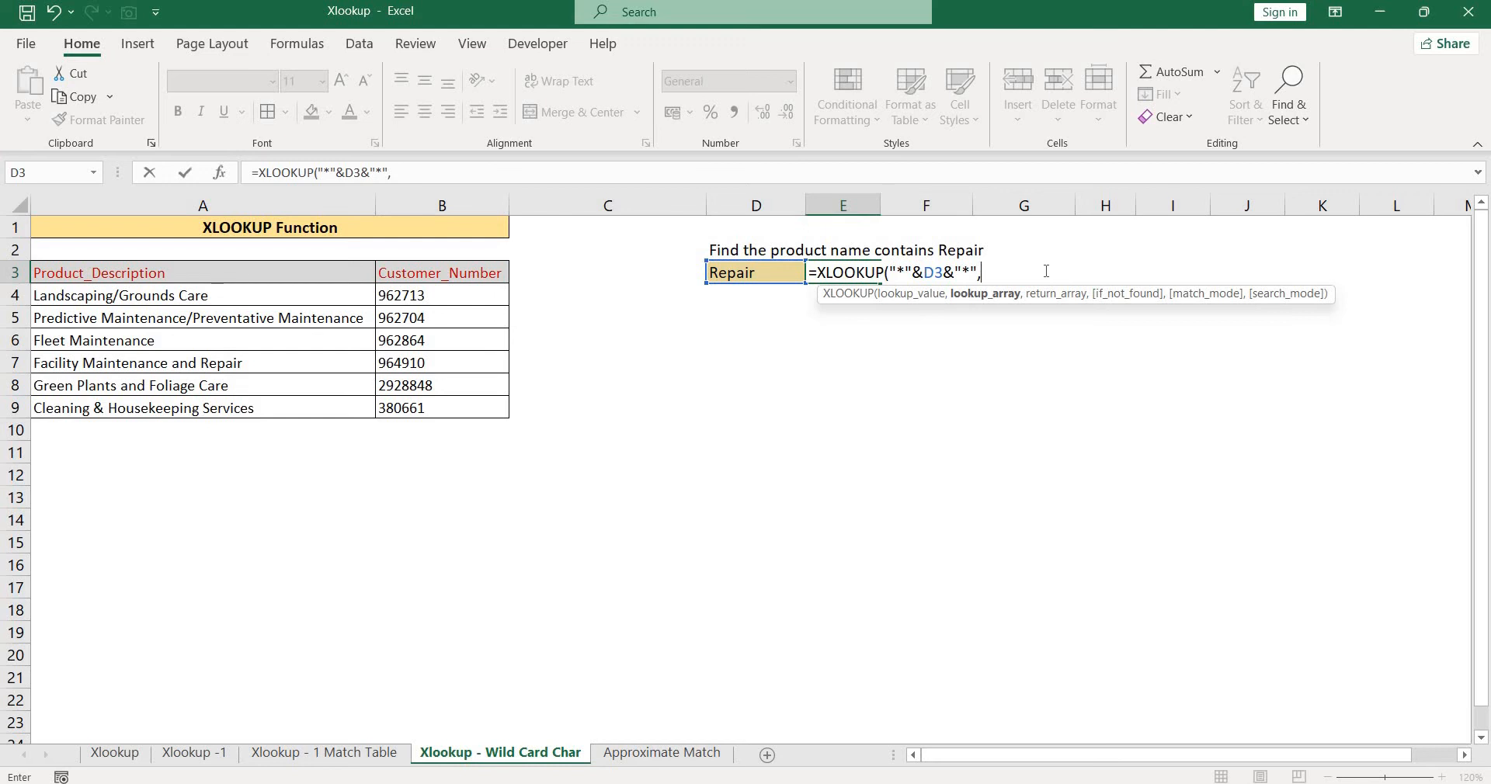
- Set the lookup array to the product descriptions in A4:A9
key("Left")
key("Left")
key("Left")
key("Left")
key("Down")
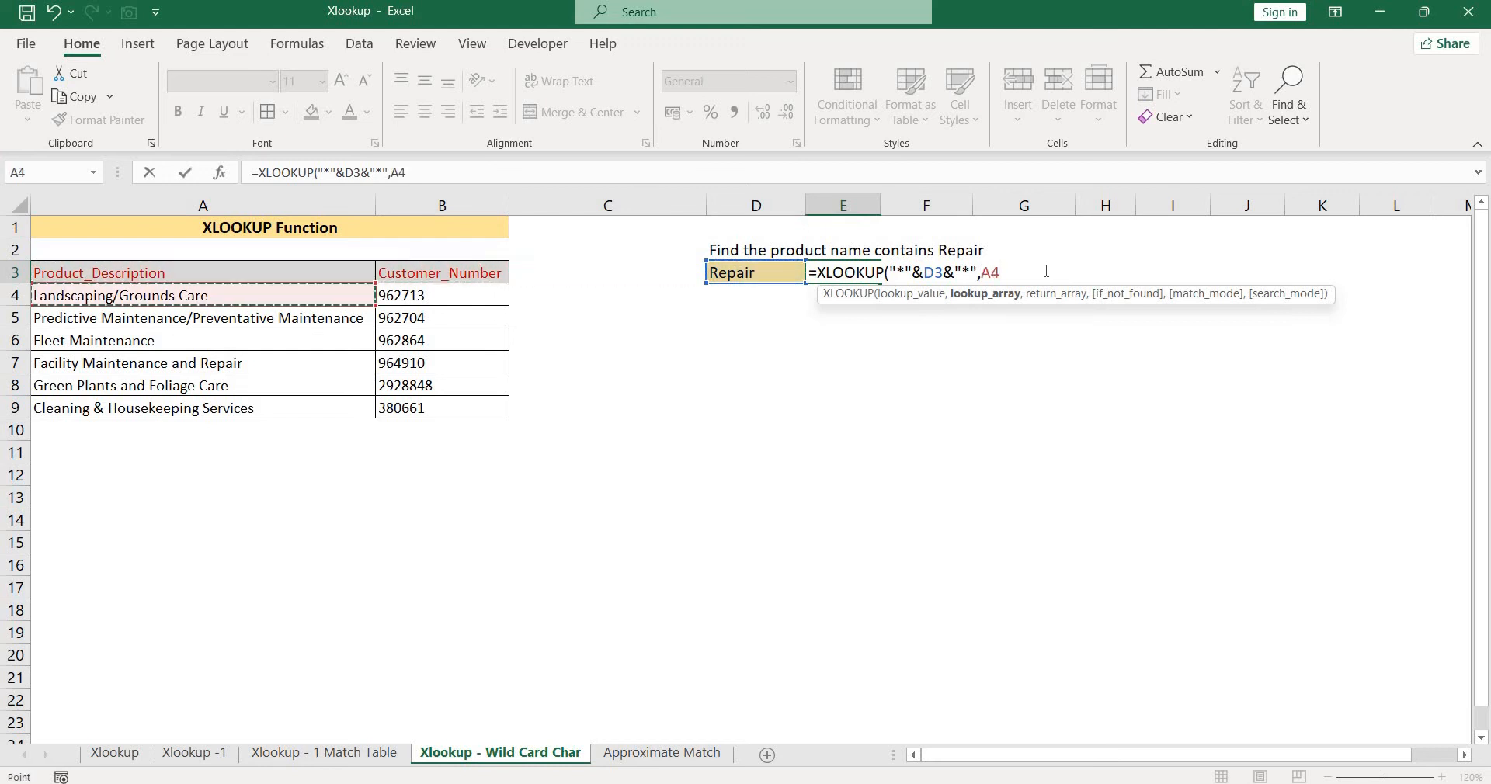
key("ctrl+shift+Down")
type(",")
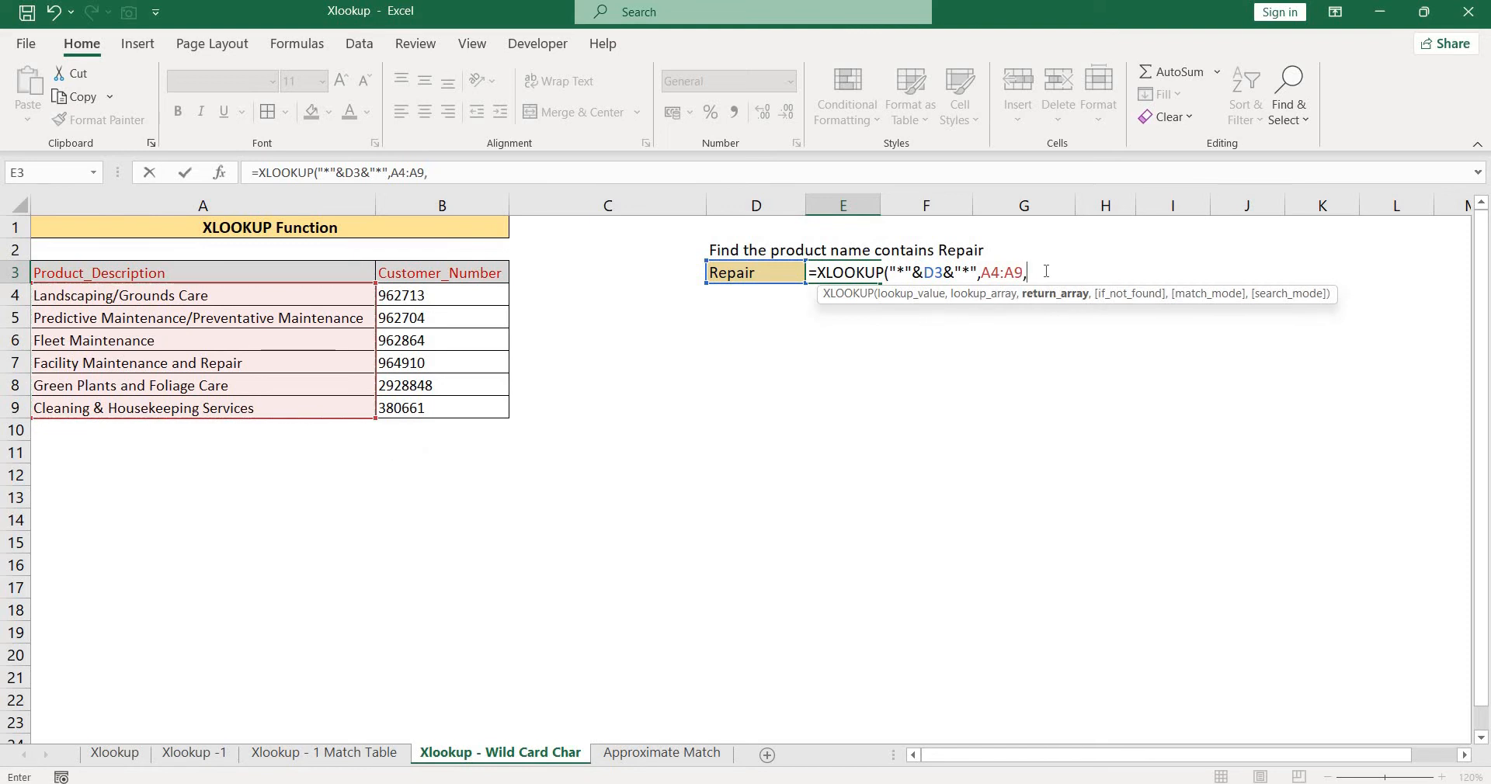
- Set the return array to the customer numbers in B4:B9
key("Left")
key("Left")
key("Left")
key("Down")
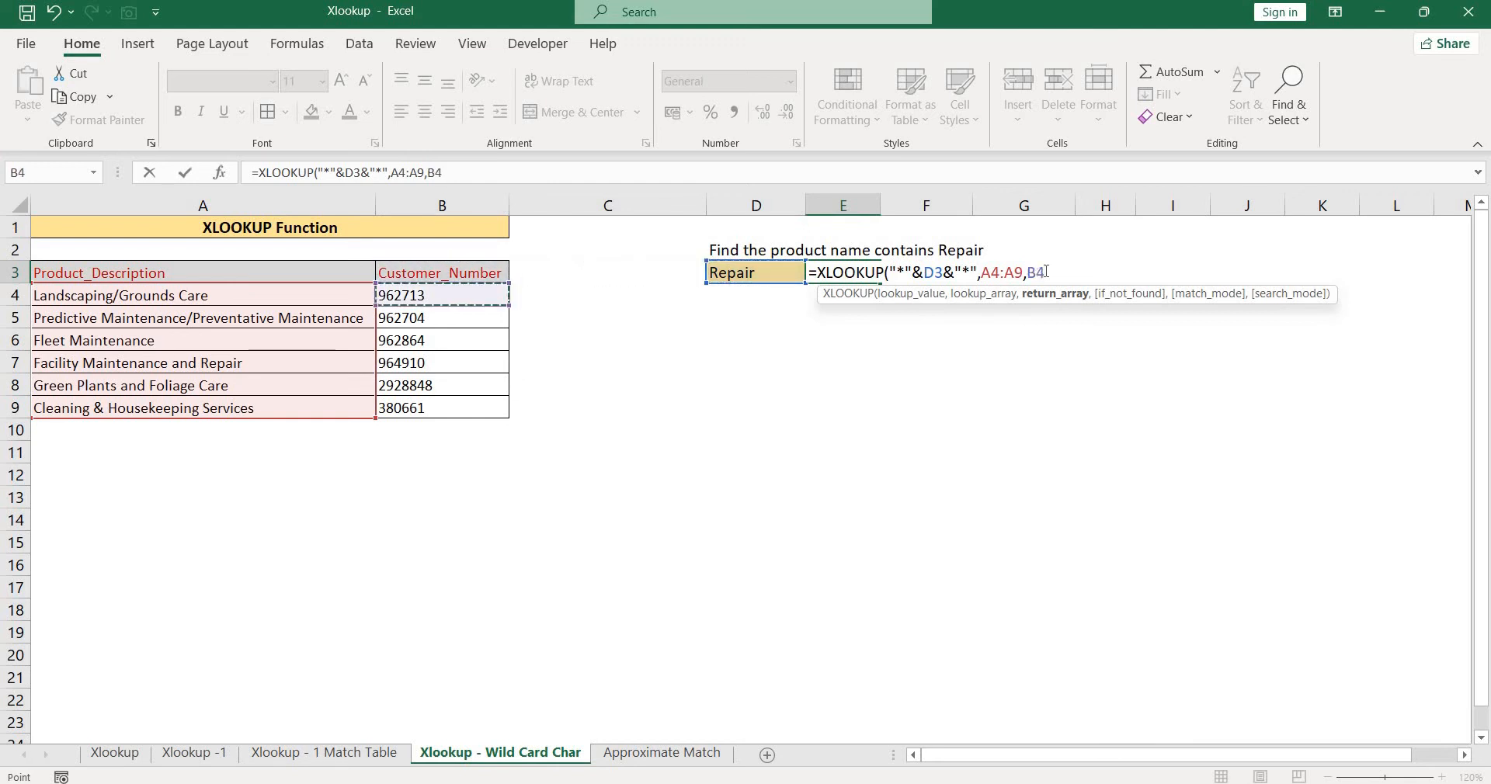
key("ctrl+shift+Down")
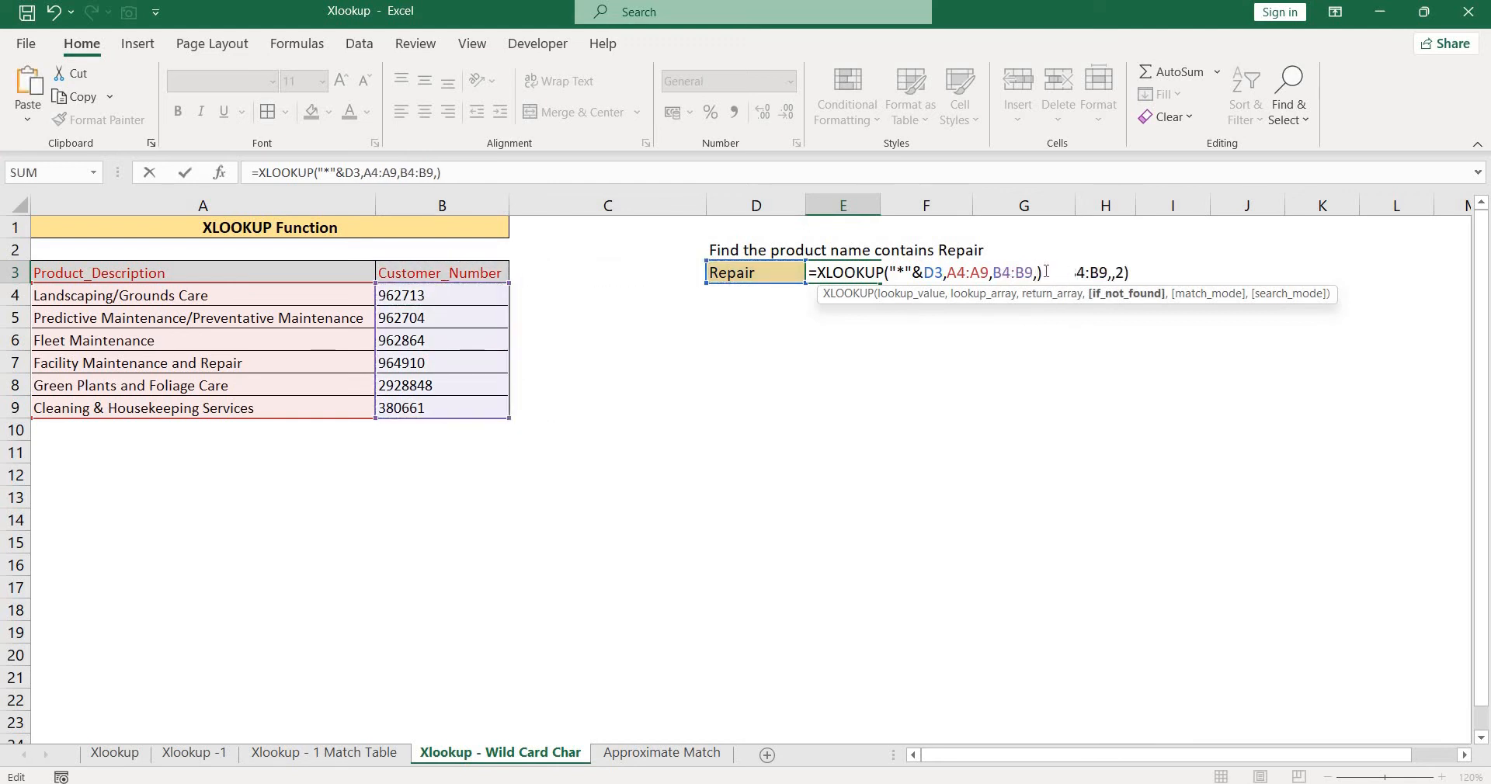
- Leave the not-found argument empty, set the match mode to 2 for wildcard matching, and complete the formula in E3
type(",")
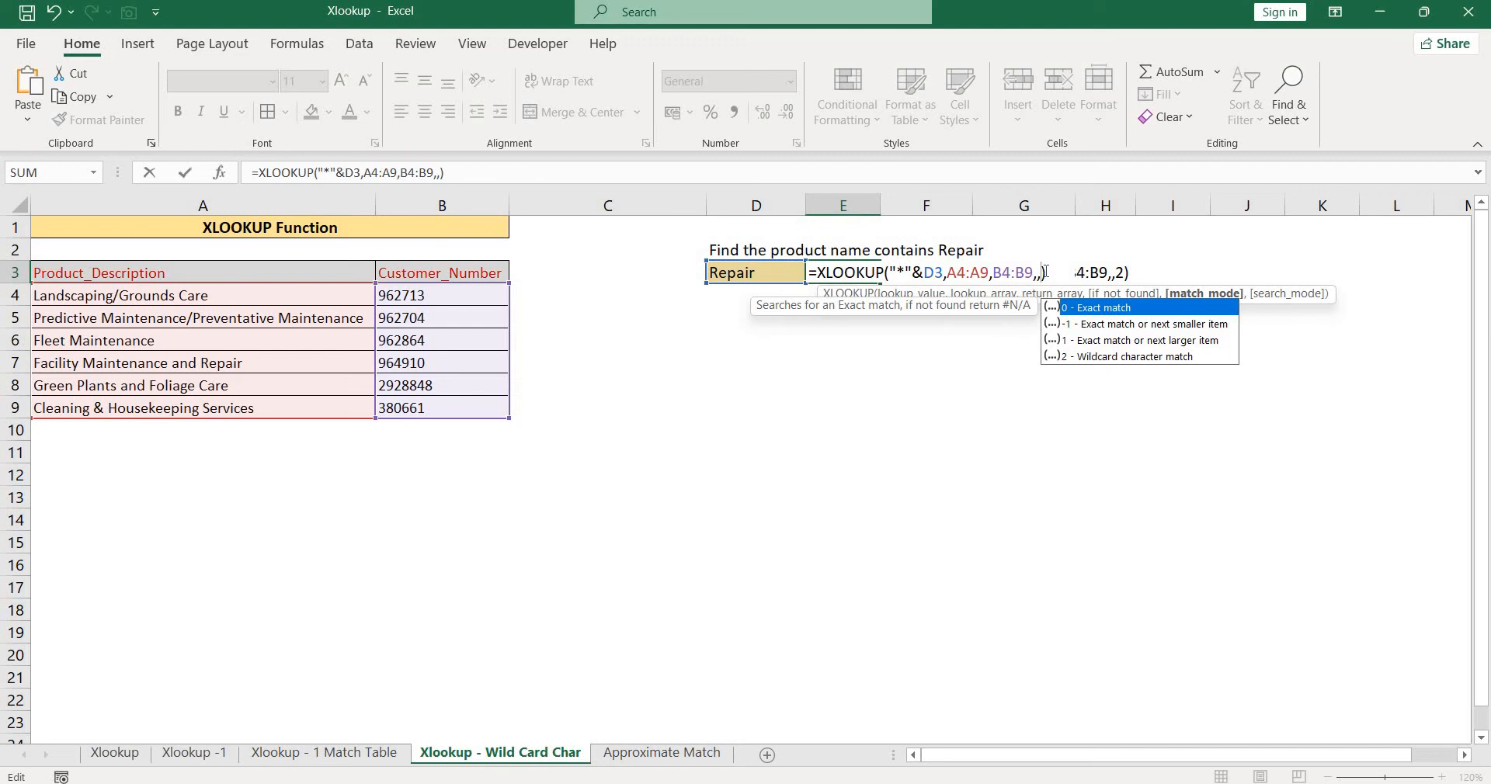
type("2")
key("Return")
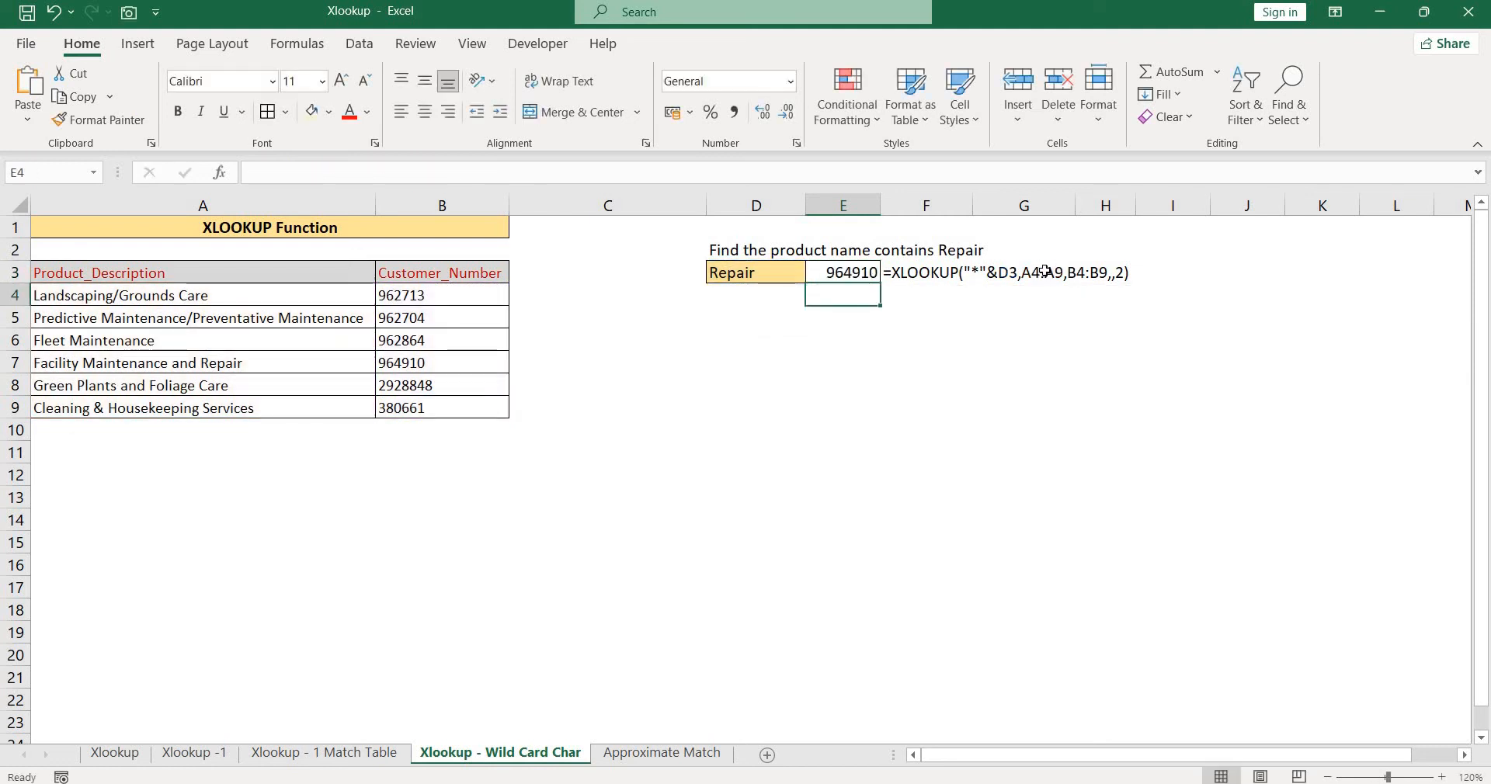
- Recheck the XLOOKUP formula in E3 and its list of match mode options
key("Up")
key("F2")
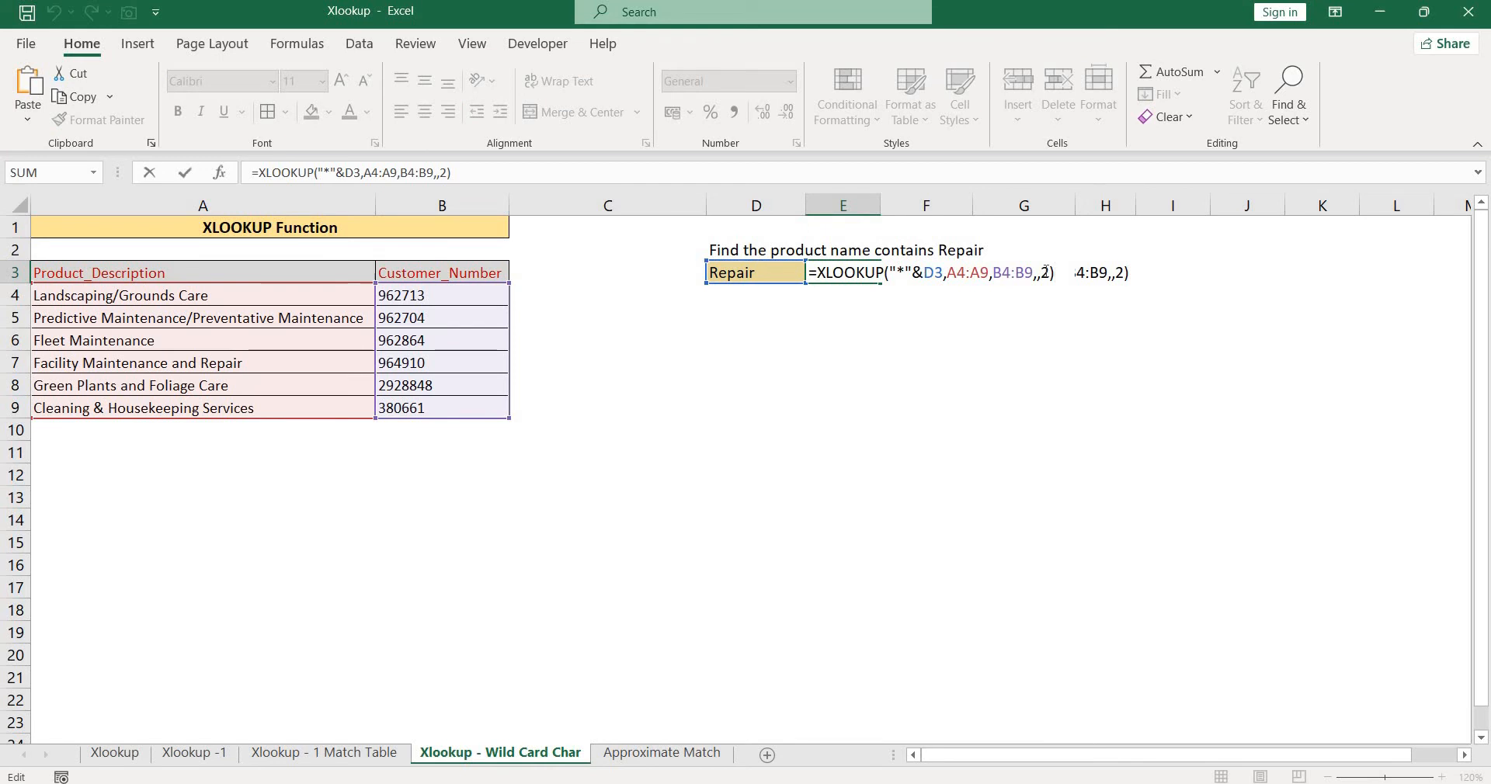
key("Escape")
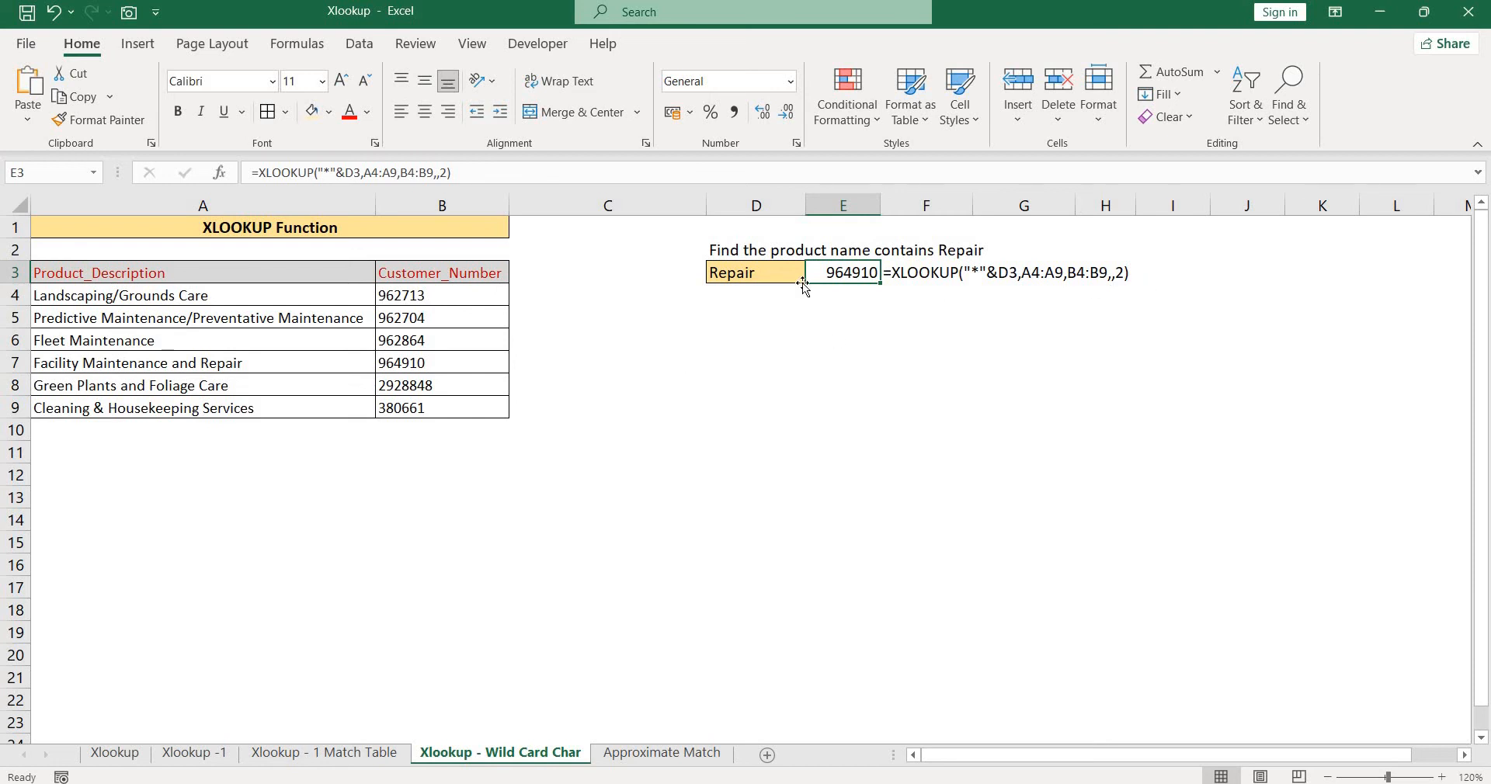
key("F2")
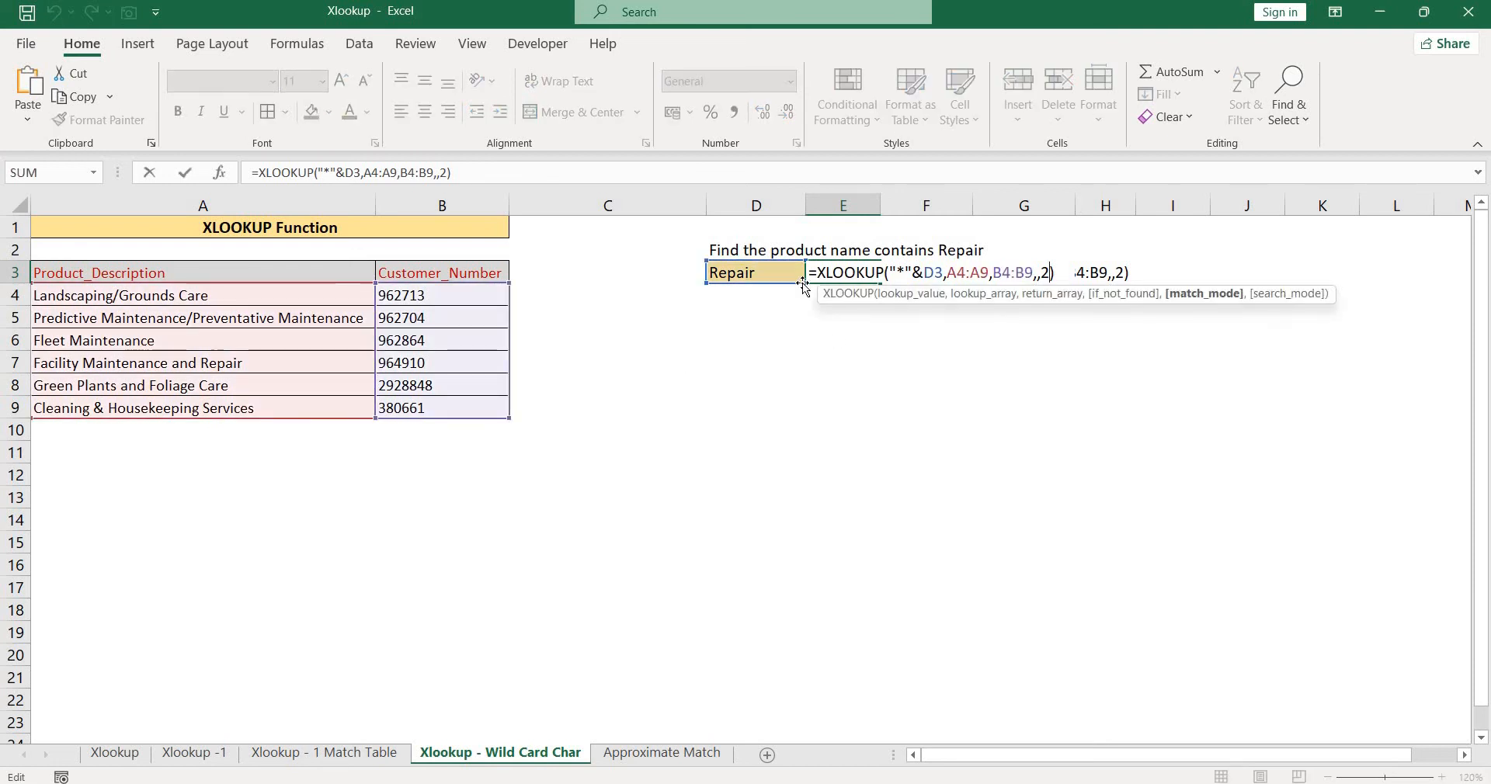
key("BackSpace")
type("2")
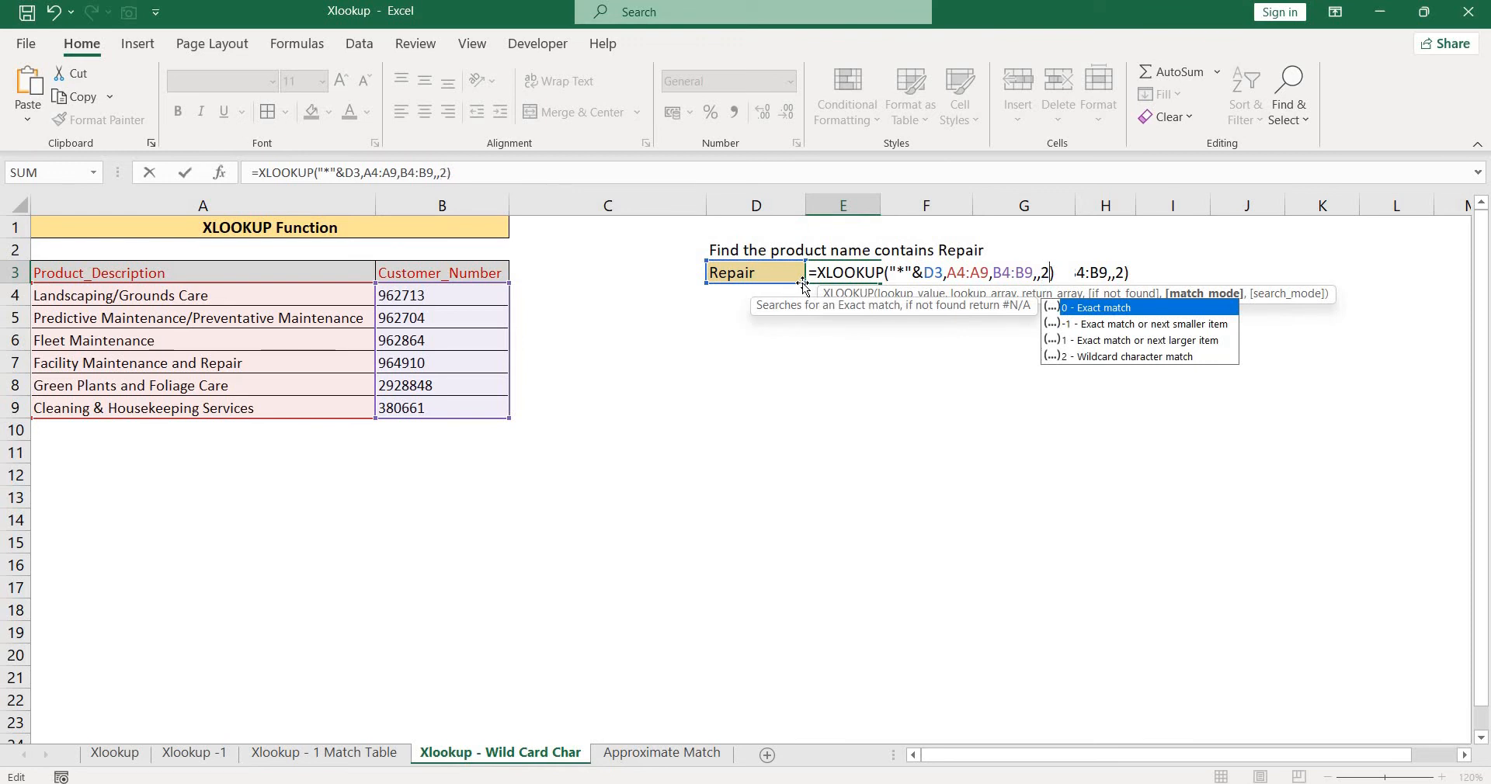
key("Return")
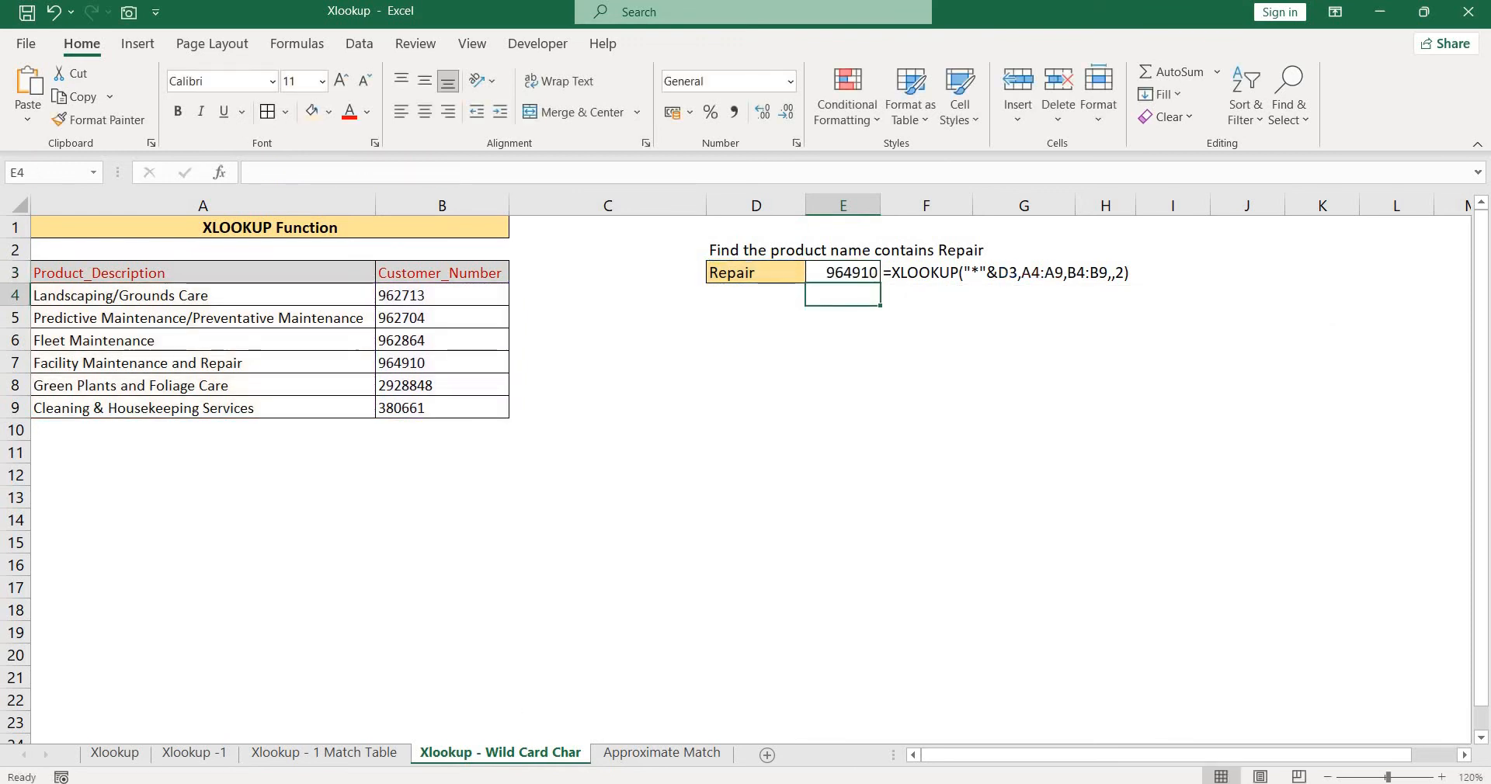
- Open the Approximate Match sheet and go to the first Bonus cell, D7
left_click(656, 753)
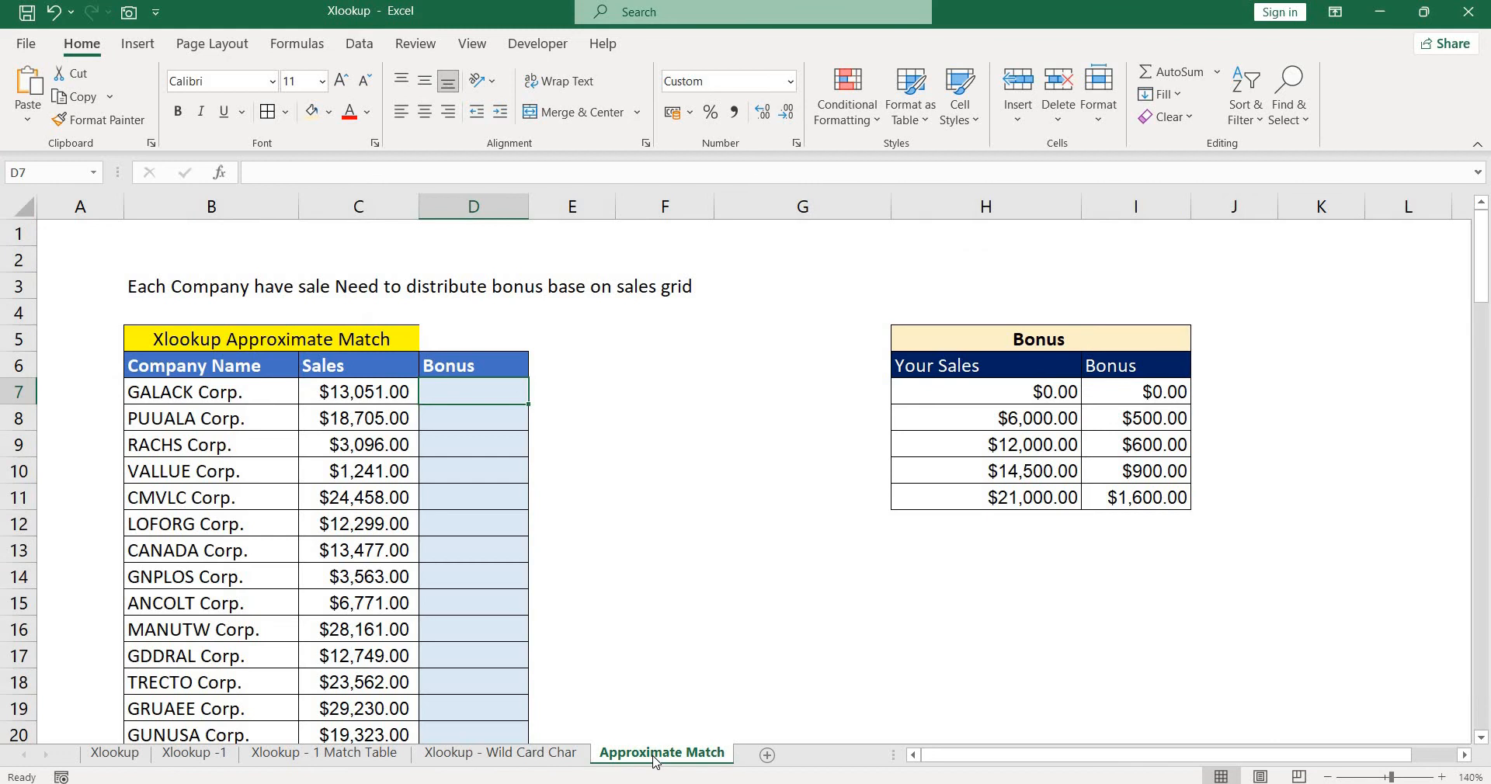
key("Left")
key("Up")
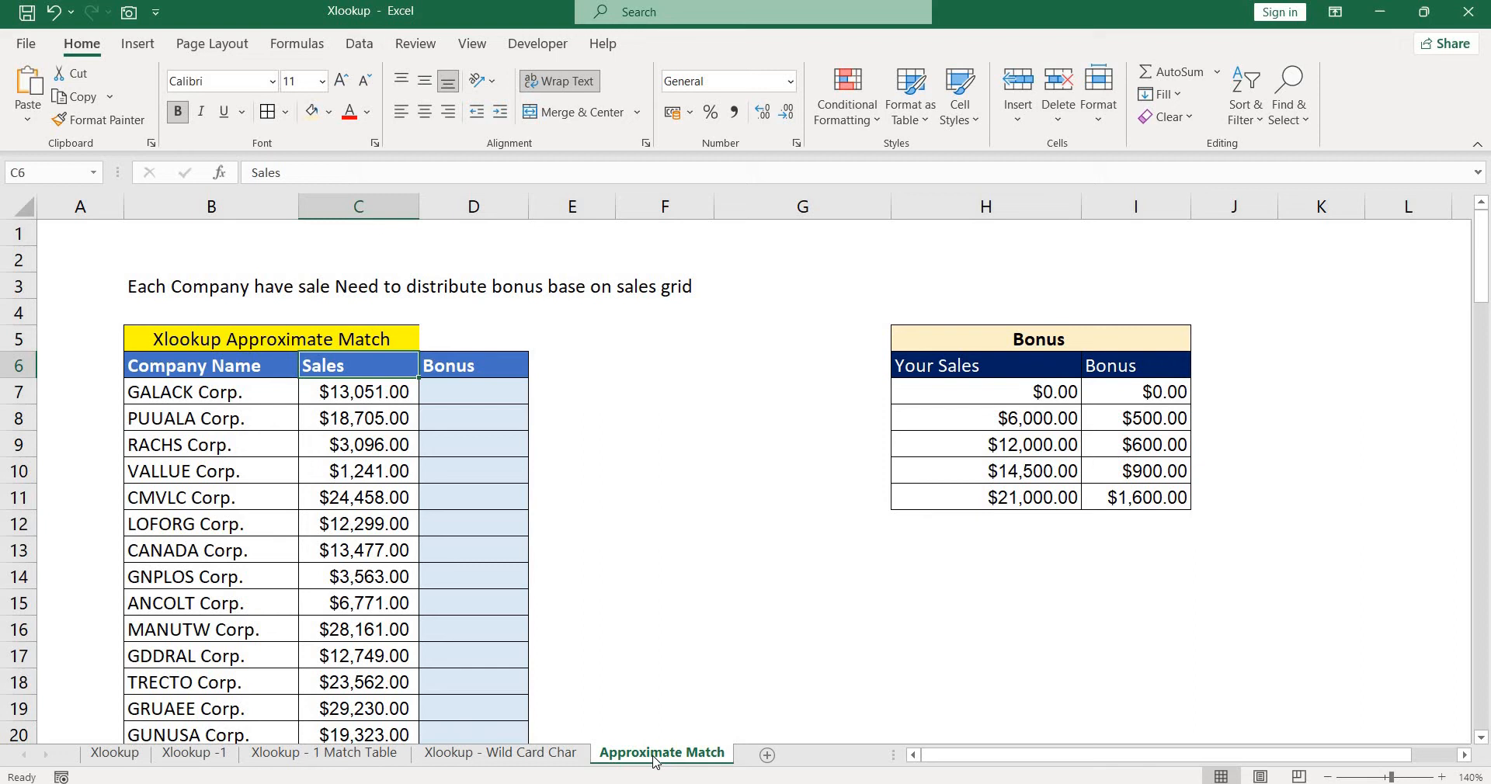
key("Down")
key("Down")
key("Right")
key("Up")
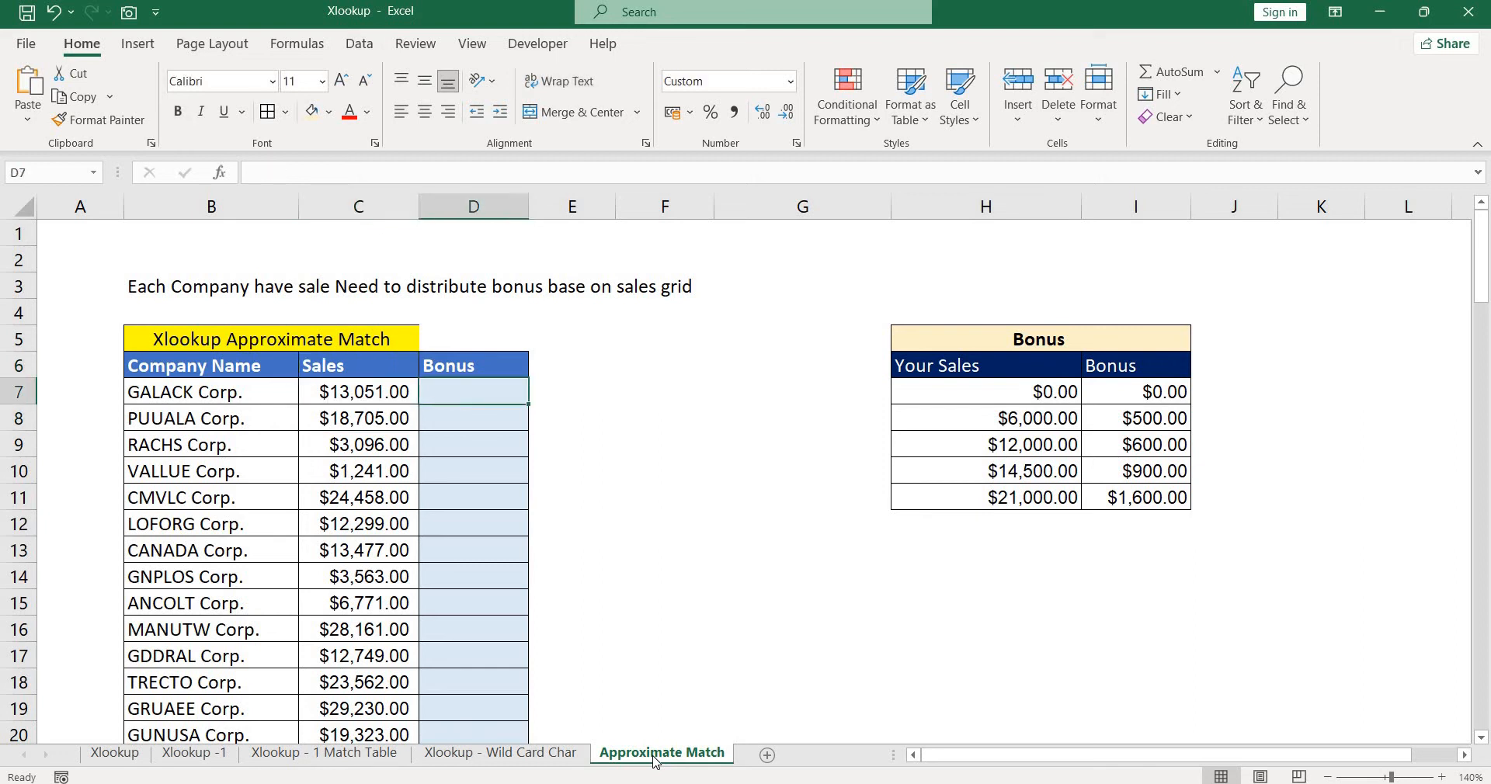
key("Up")
key("Down")
type("=xl")
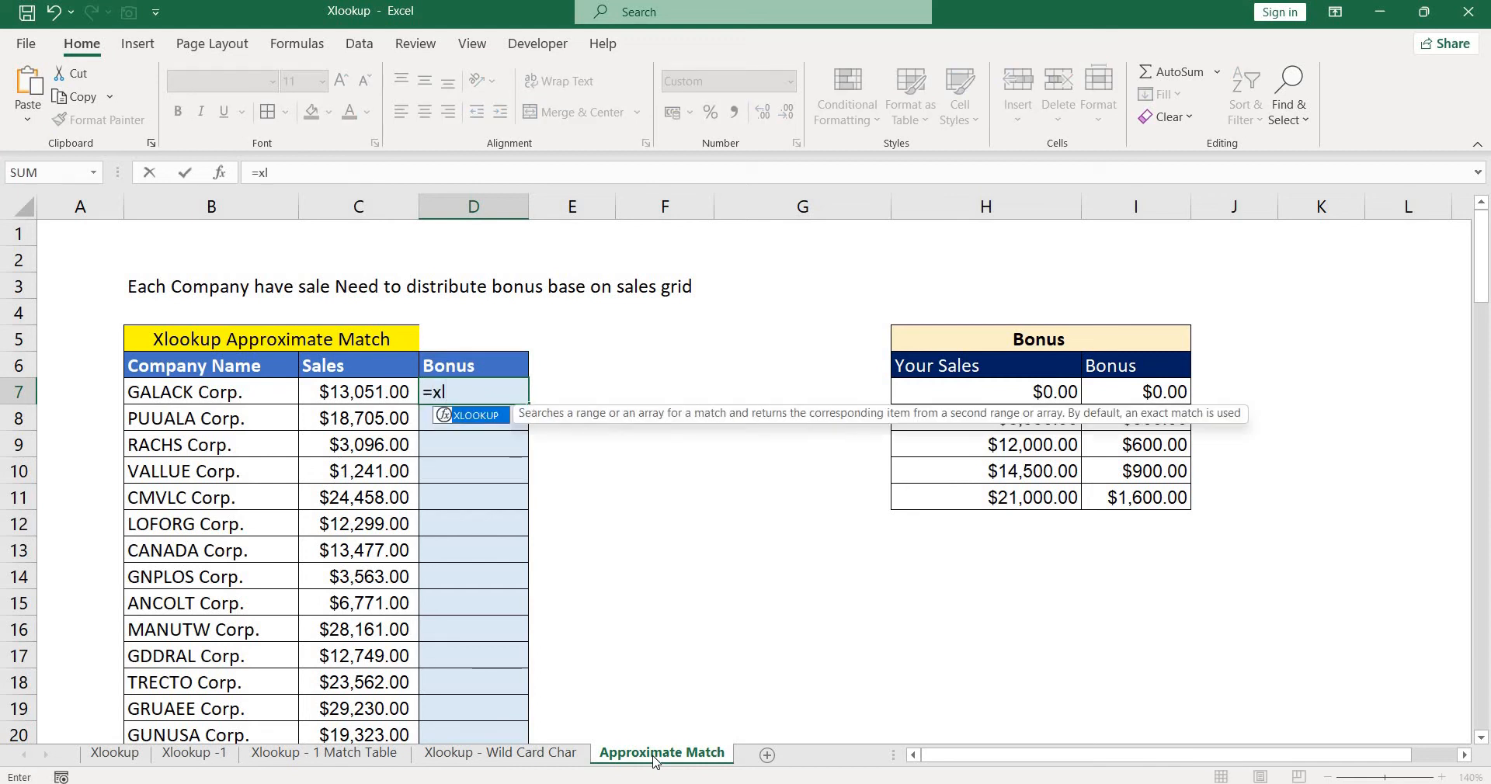
key("Tab")
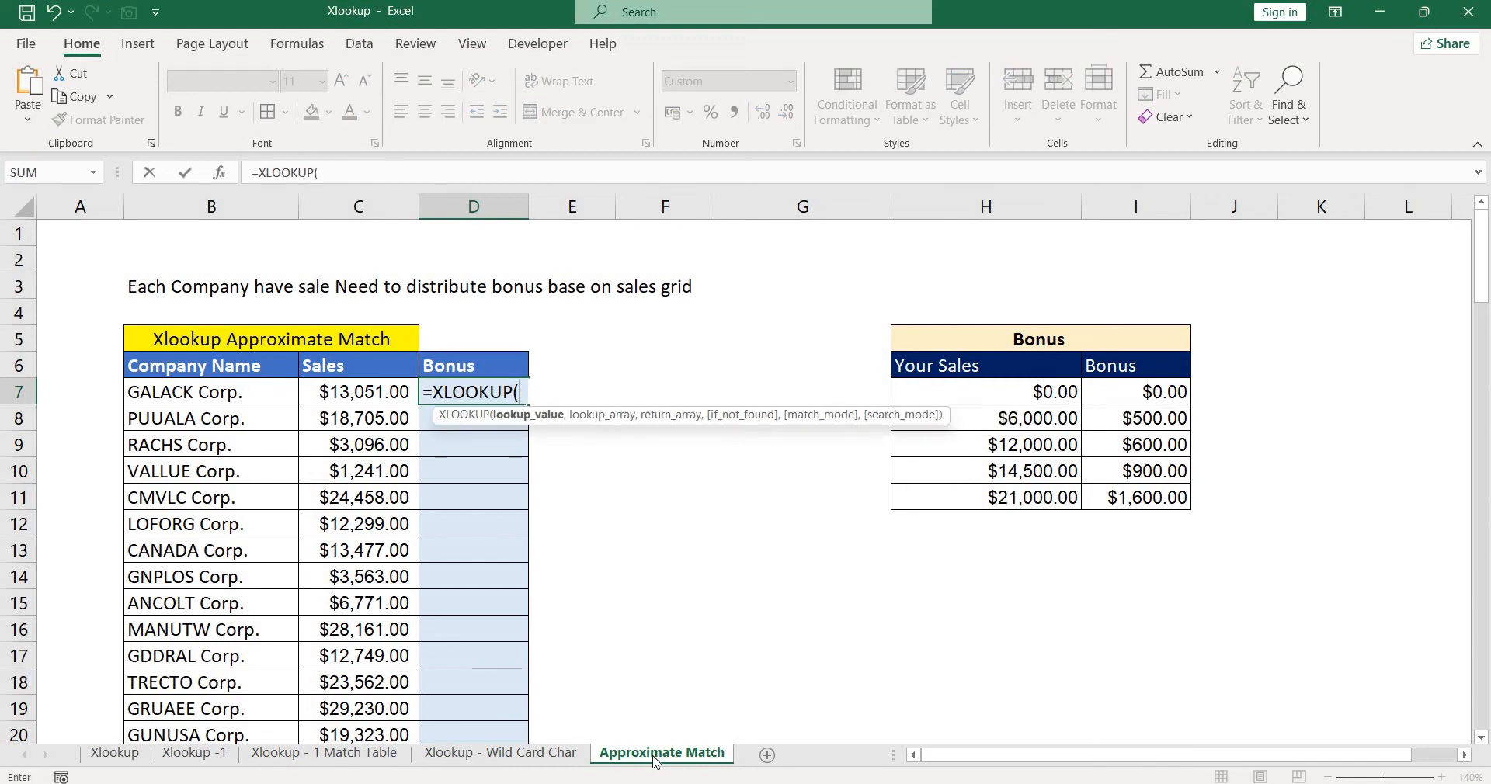
key("Left")
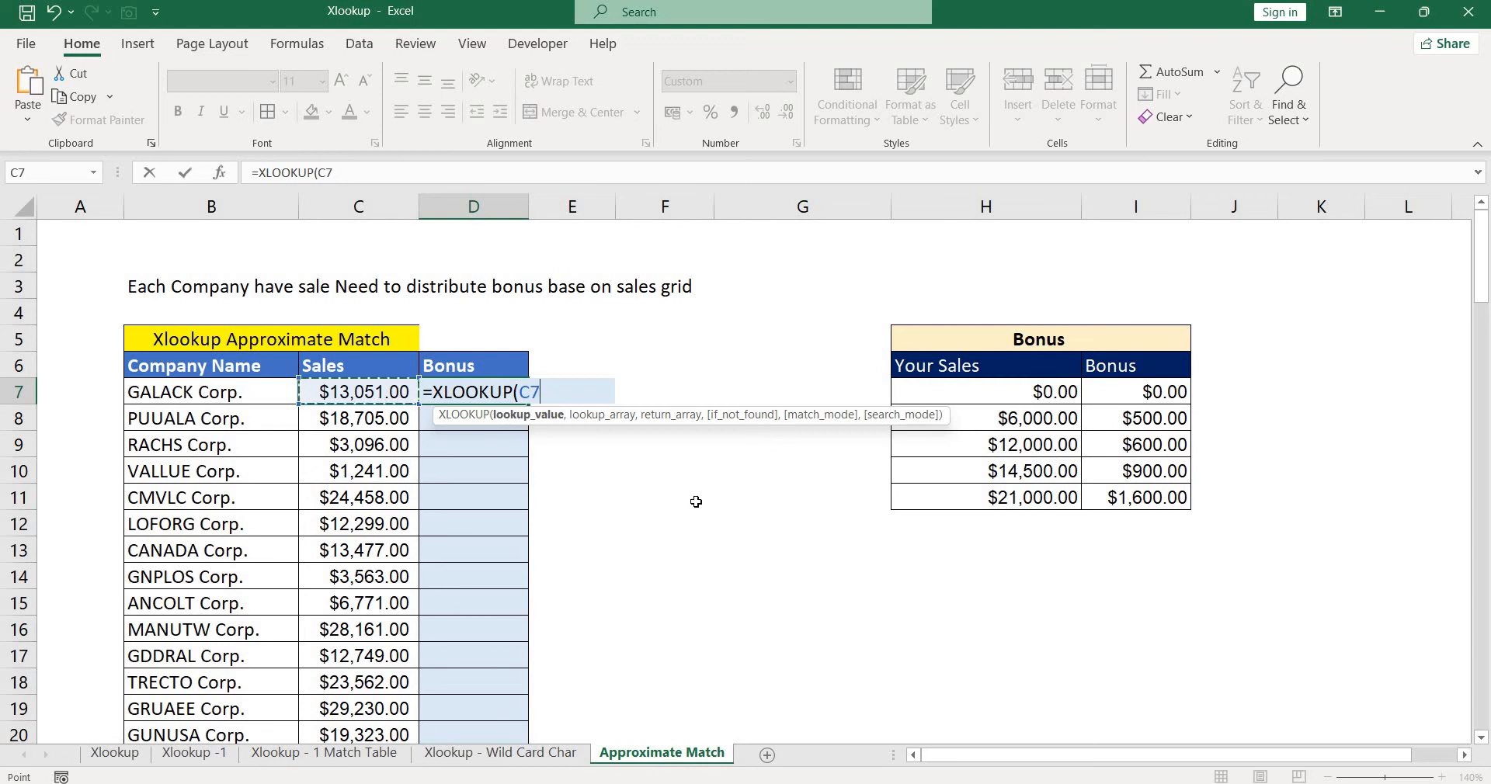
left_click_drag(291, 311, 703, 501)
left_click_drag(407, 396, 401, 396)
key("Escape")
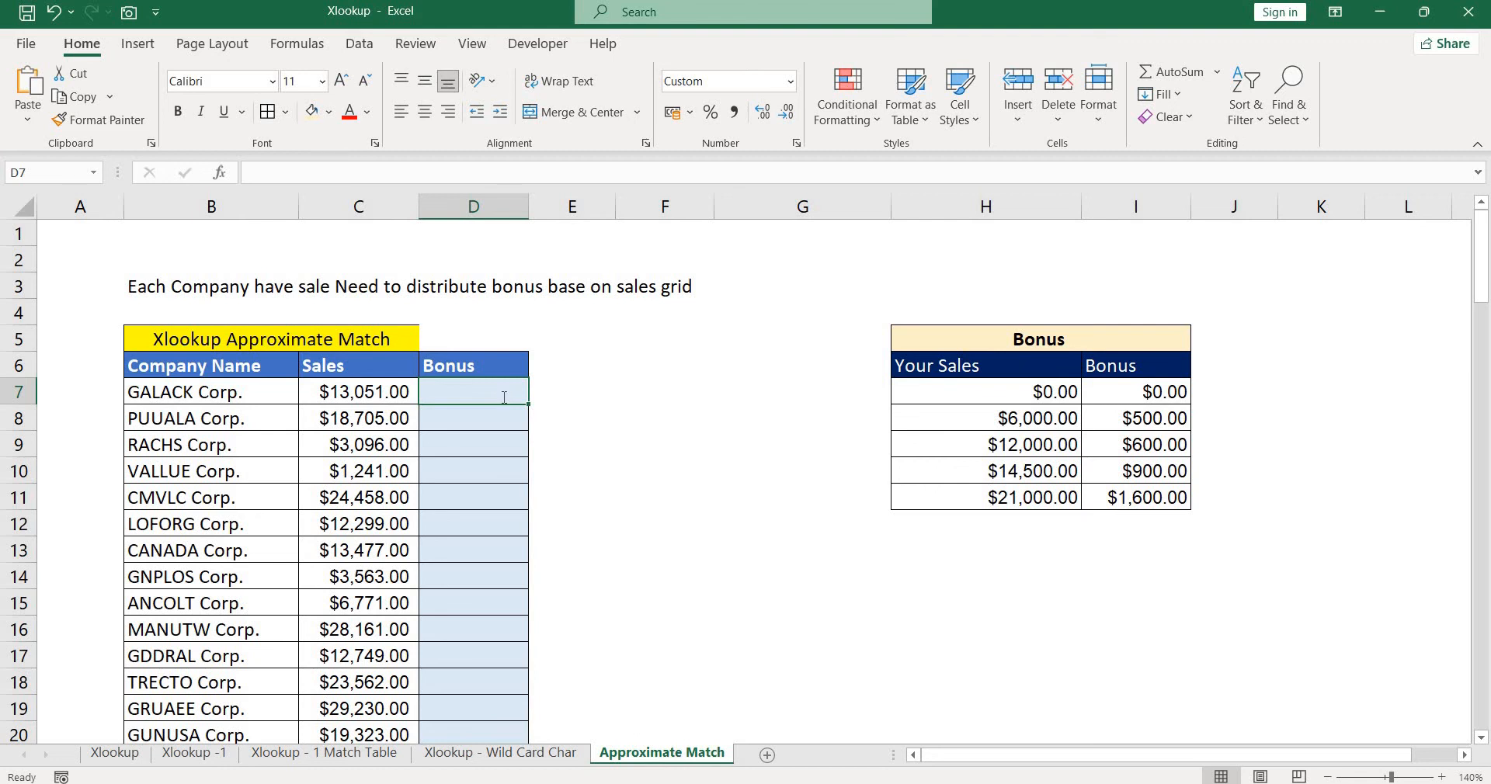
- Start an XLOOKUP formula in D7 with the sales amount in C7 as the lookup value
type("=xl")
key("Tab")
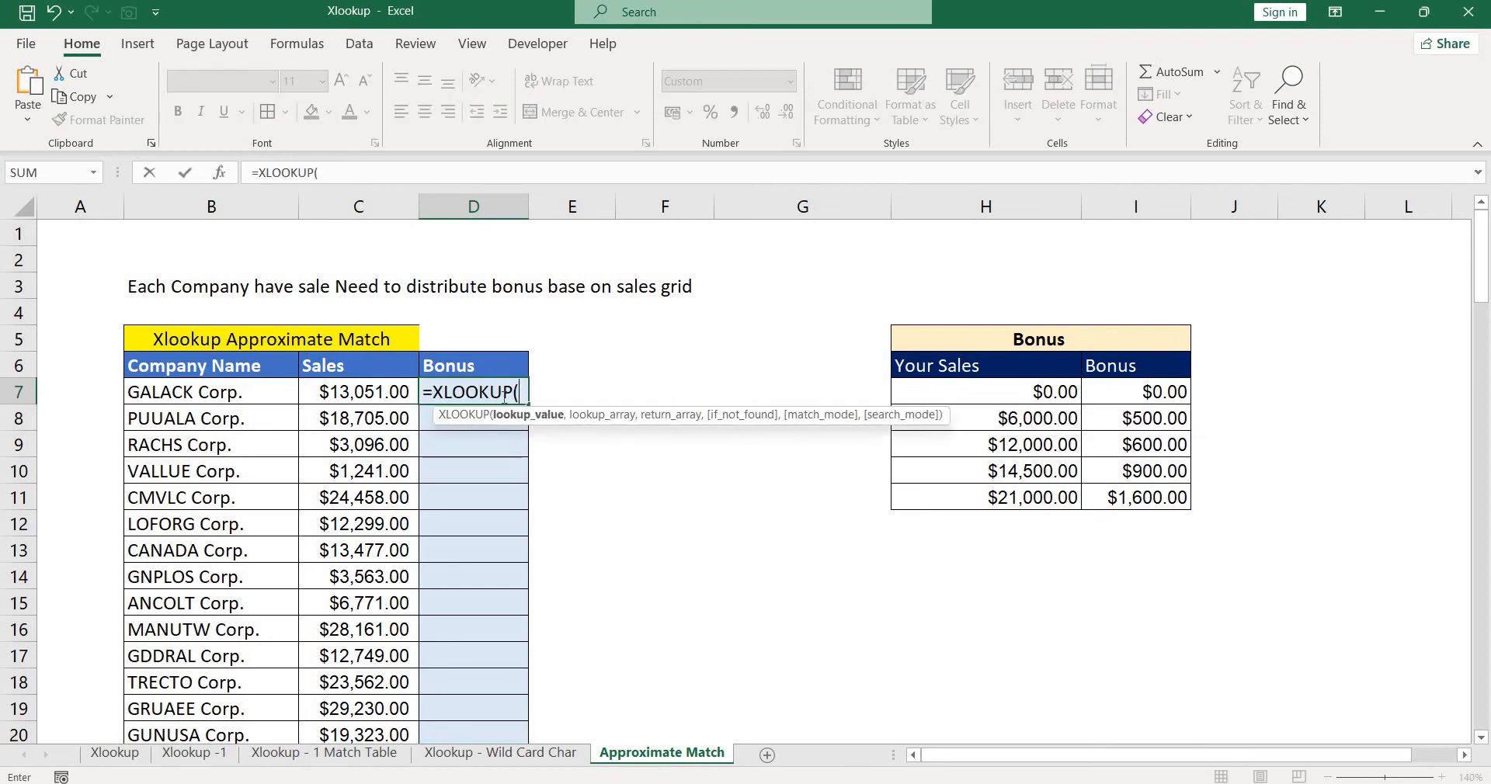
key("Left")
type(",")
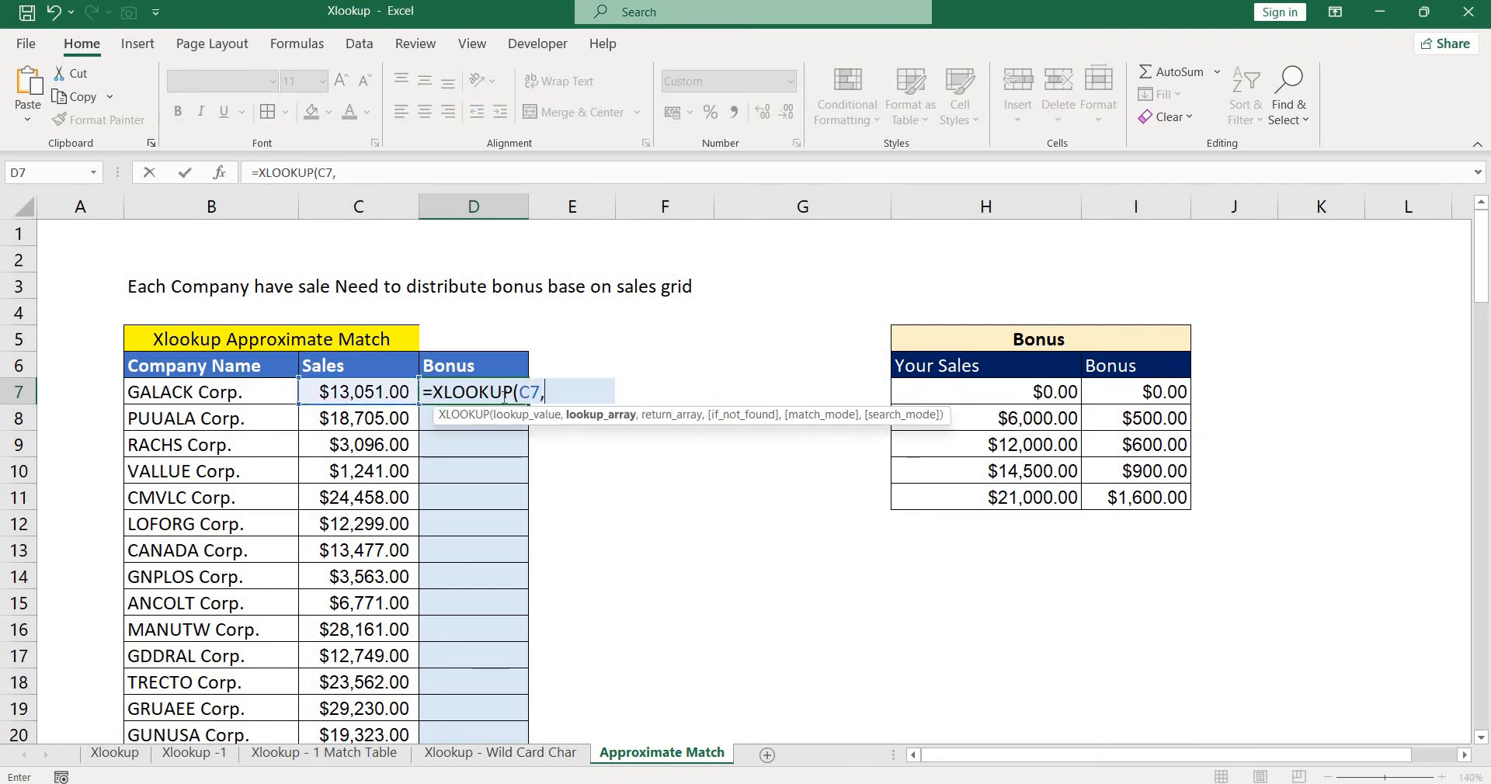
- Set the lookup array to the Your Sales thresholds in H7:H11
key("Right")
key("Right")
key("Right")
key("Right")
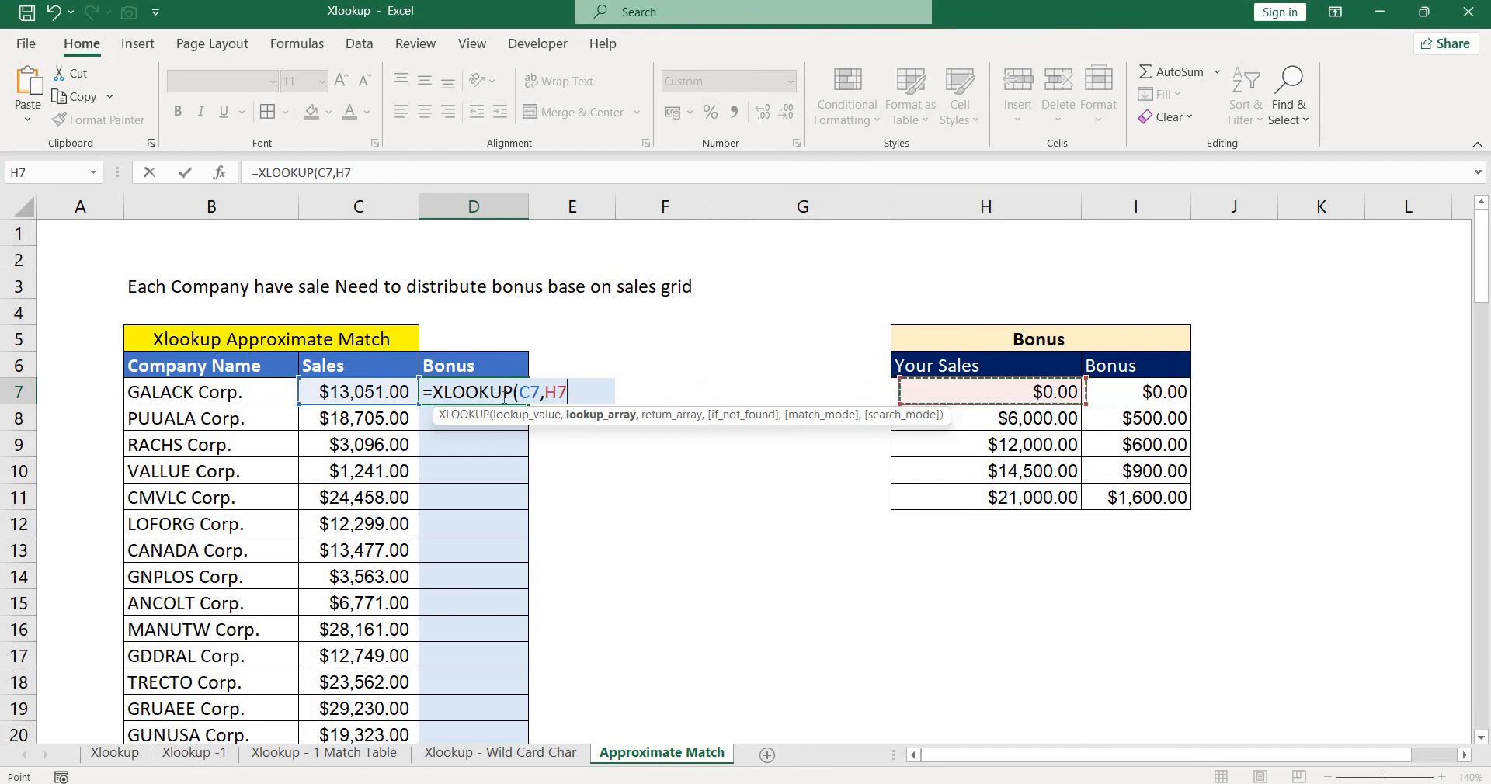
key("shift+Down")
key("shift+Down")
key("shift+Down")
key("shift+Down")
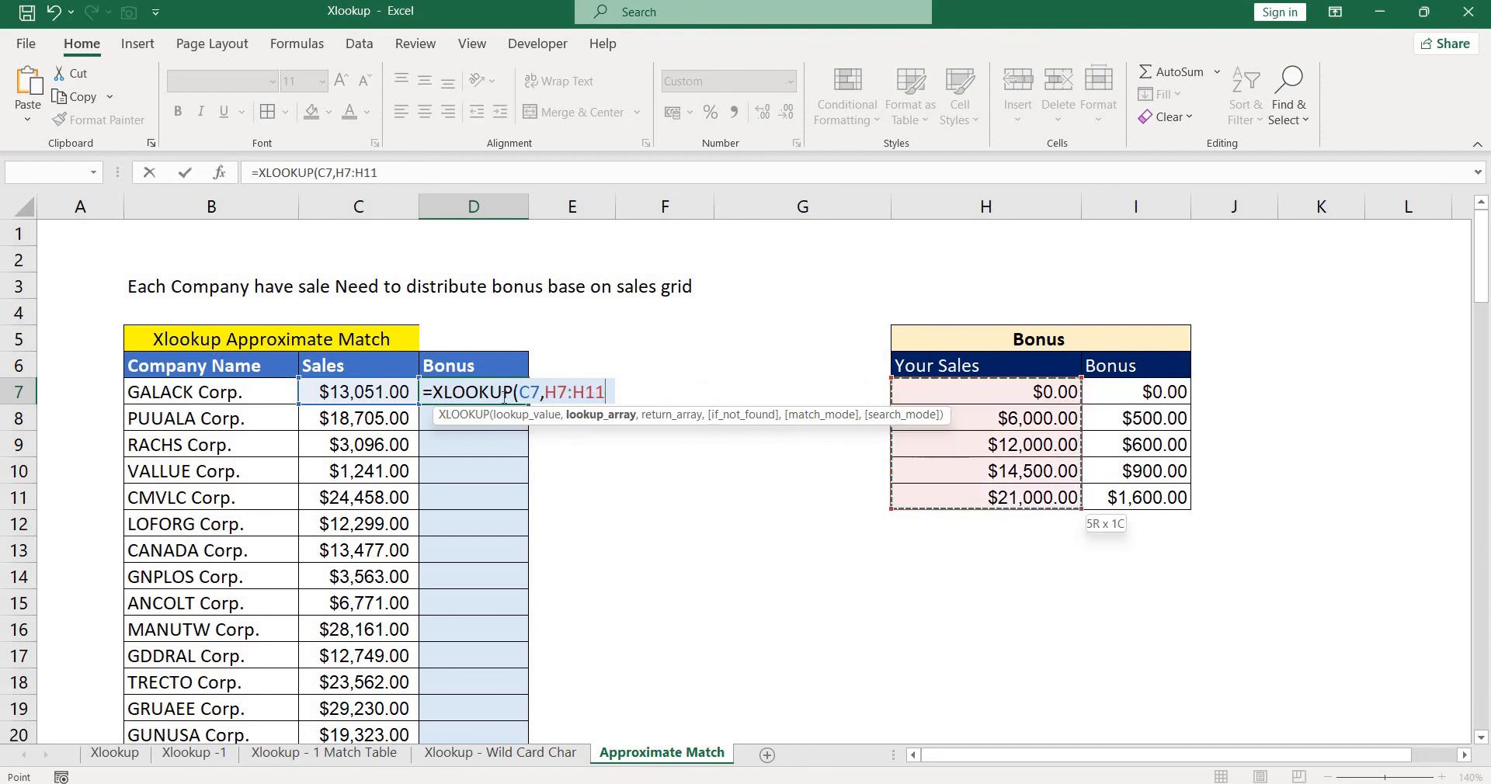
type(",")
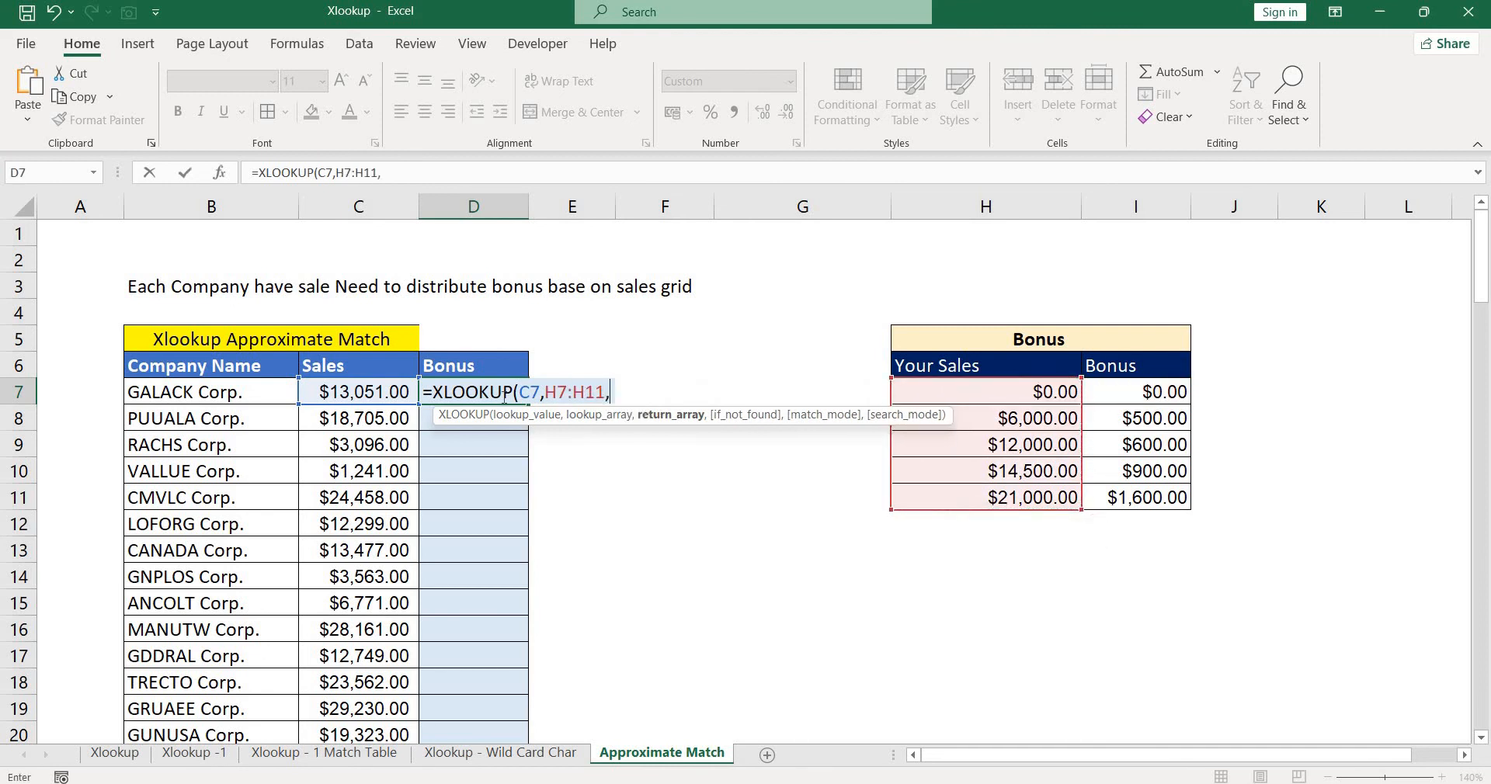
- Set the return array to the bonus amounts as the absolute range $I$7:$I$11
key("Right")
key("Right")
key("Right")
key("Right")
key("Right")
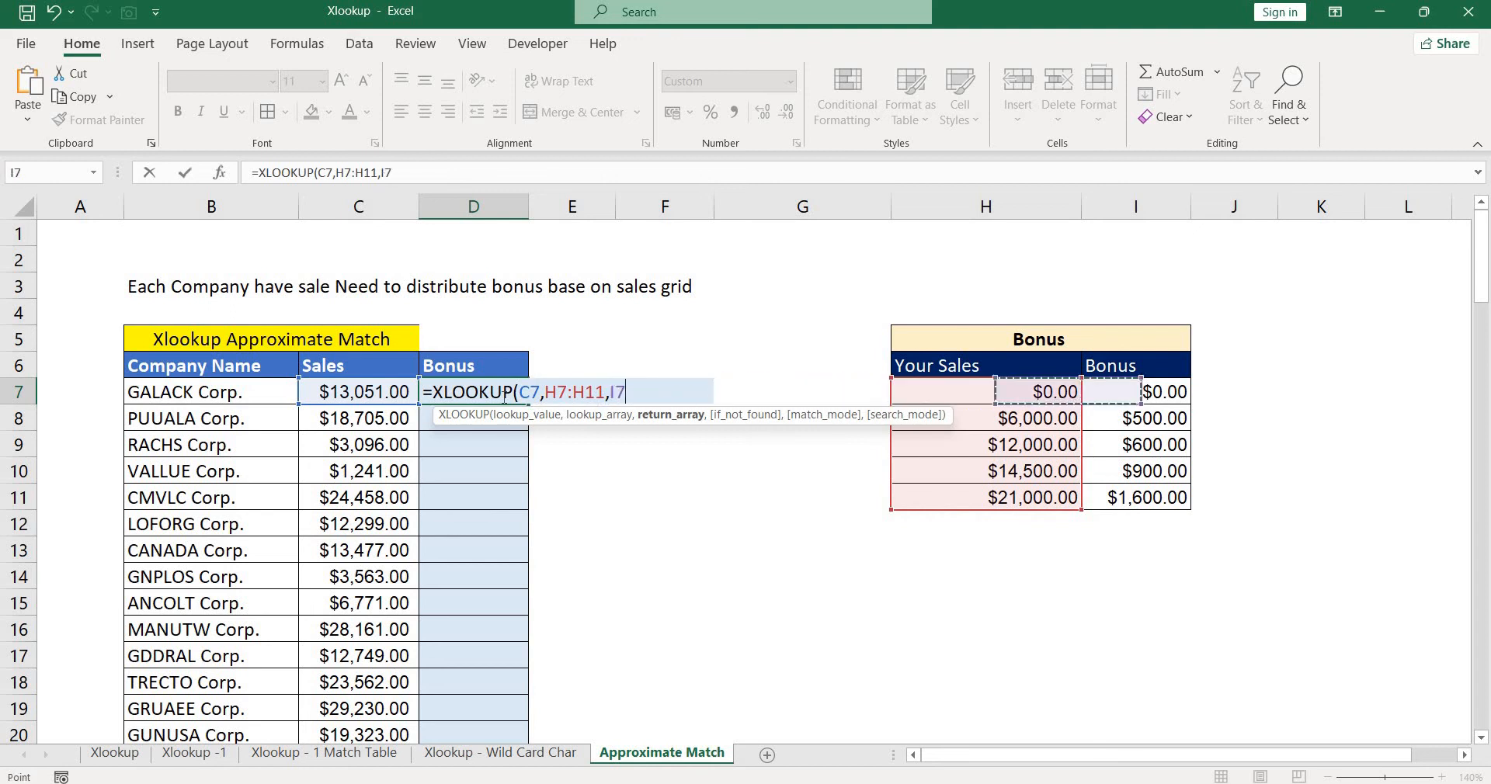
key("shift+Down")
key("shift+Down")
key("shift+Down")
key("shift+Down")
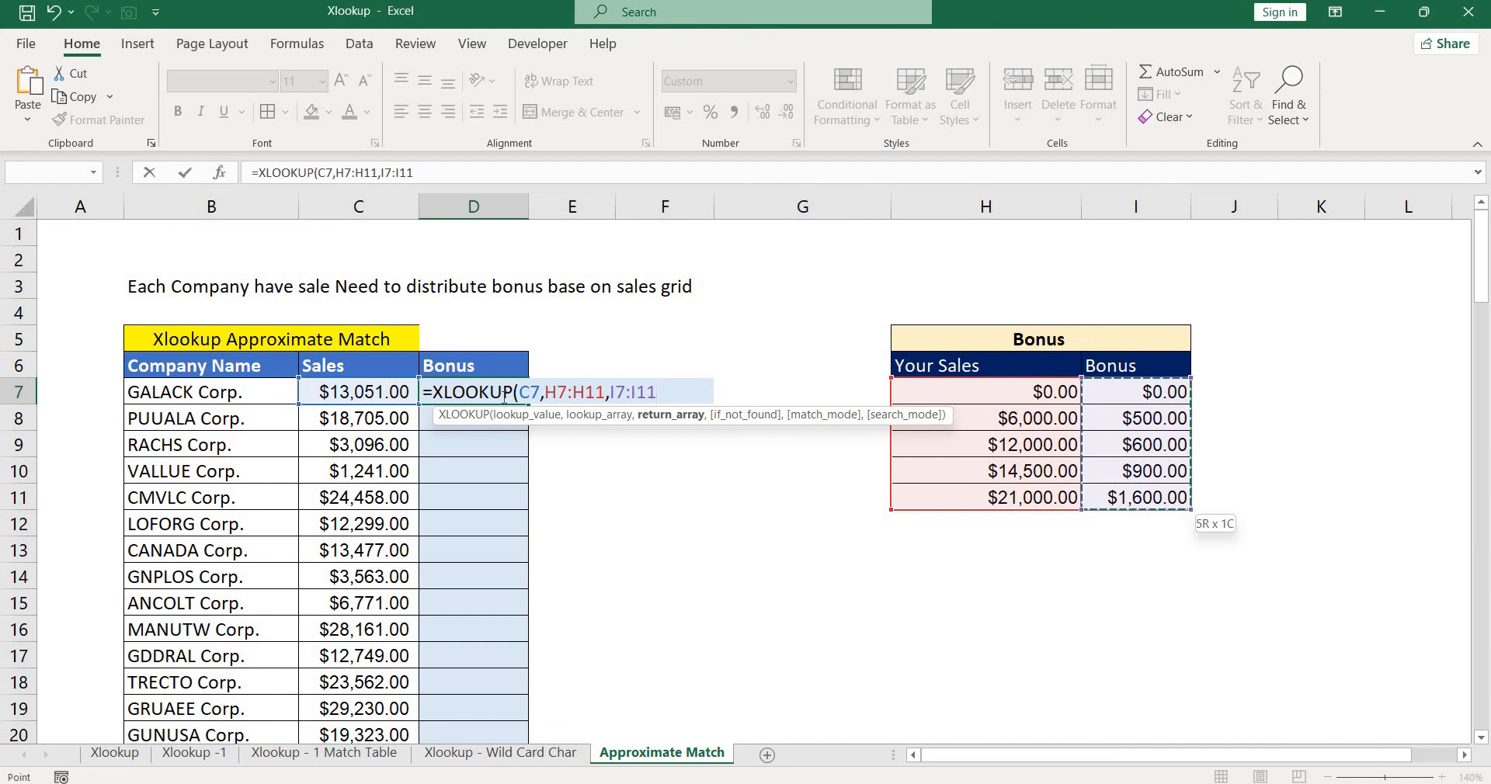
key("F4")
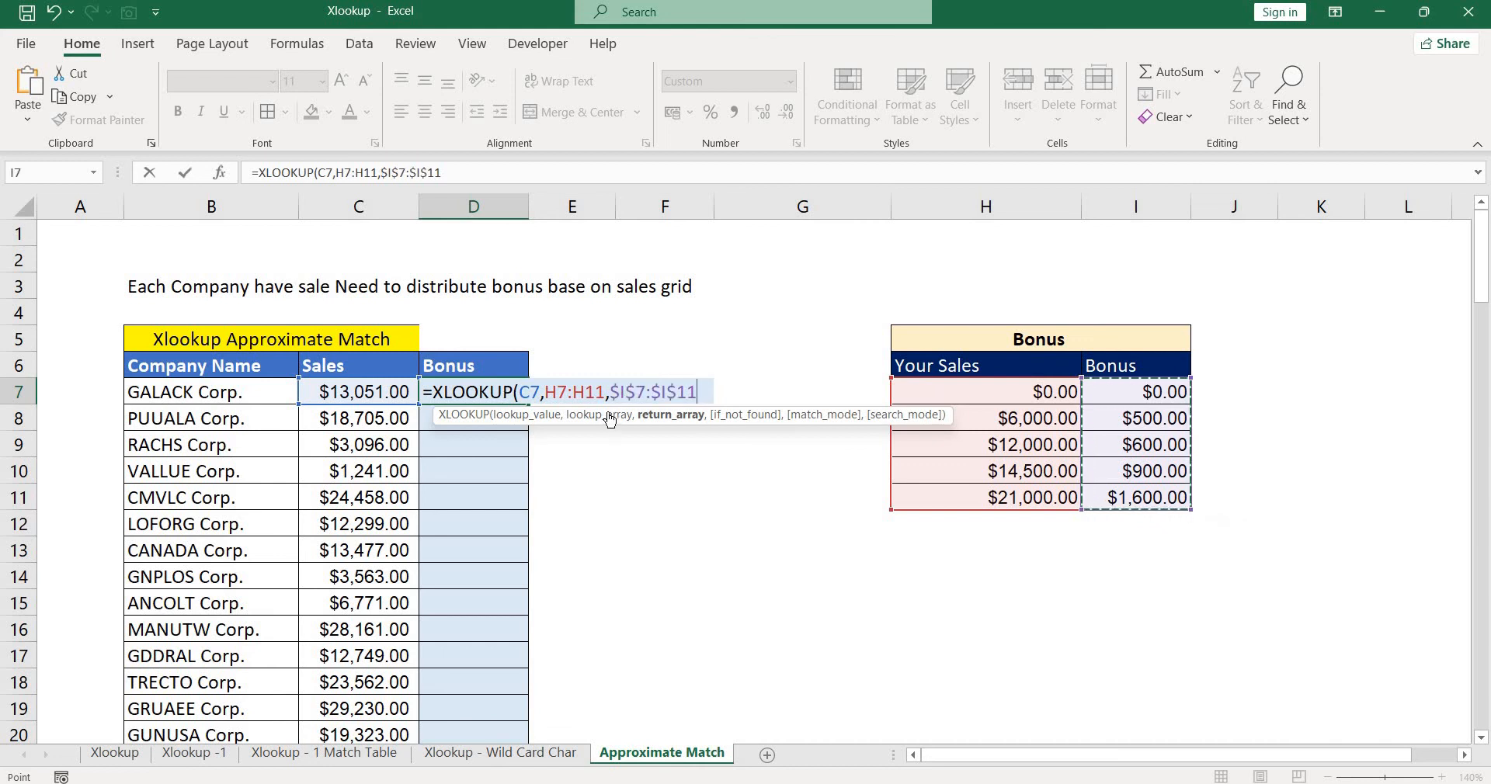
- Make the lookup array absolute as $H$7:$H$11
left_click(558, 390)
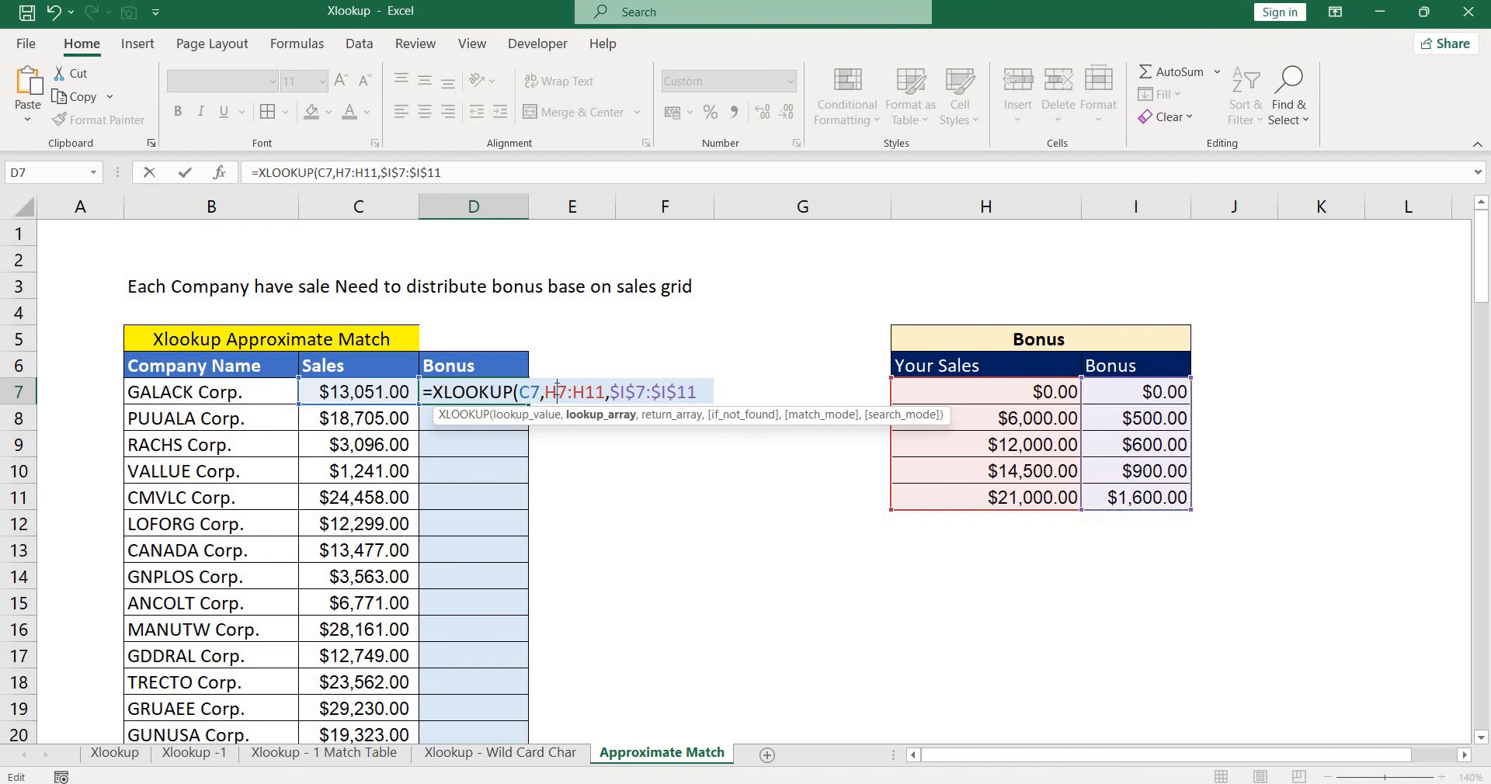
key("F4")
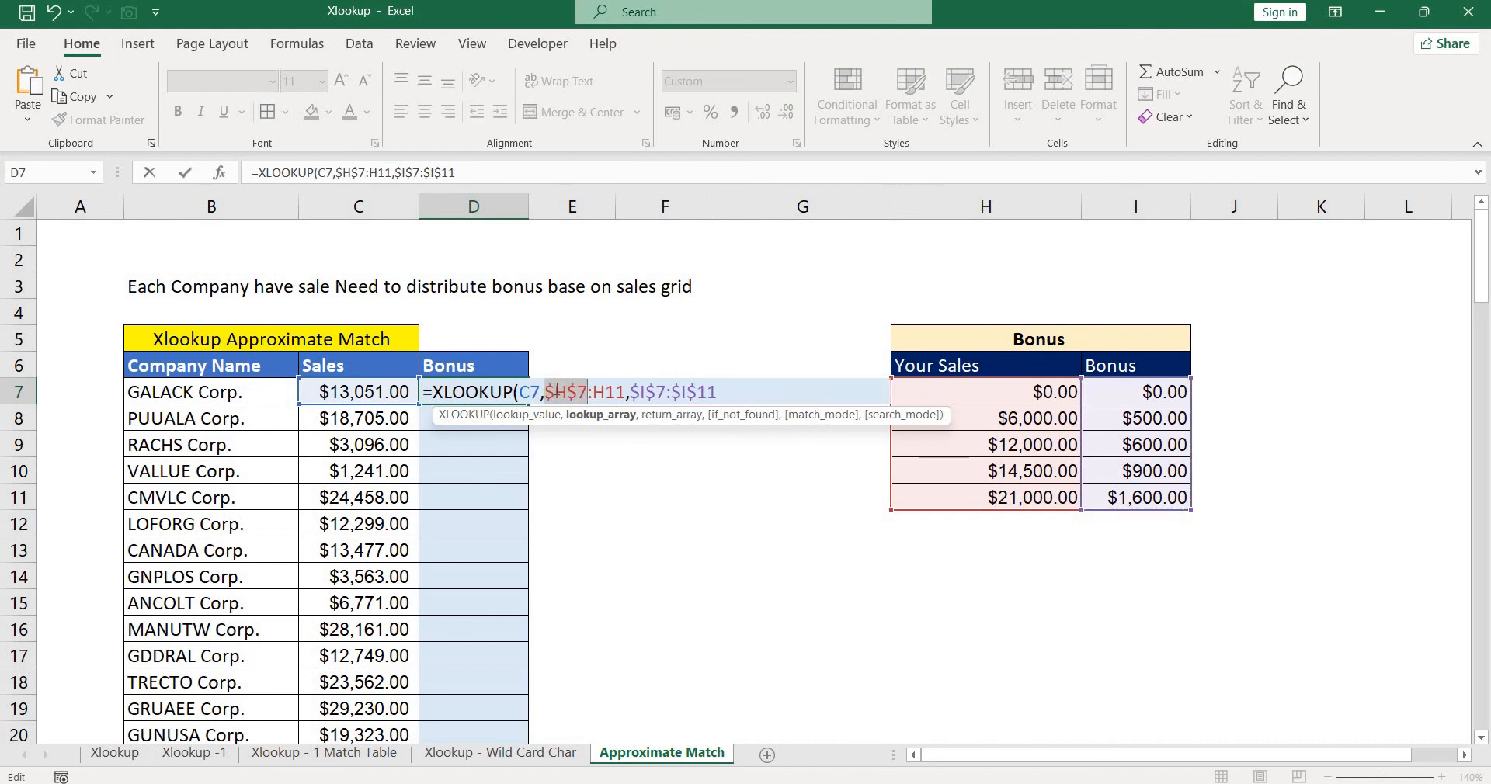
key("Right")
key("Right")
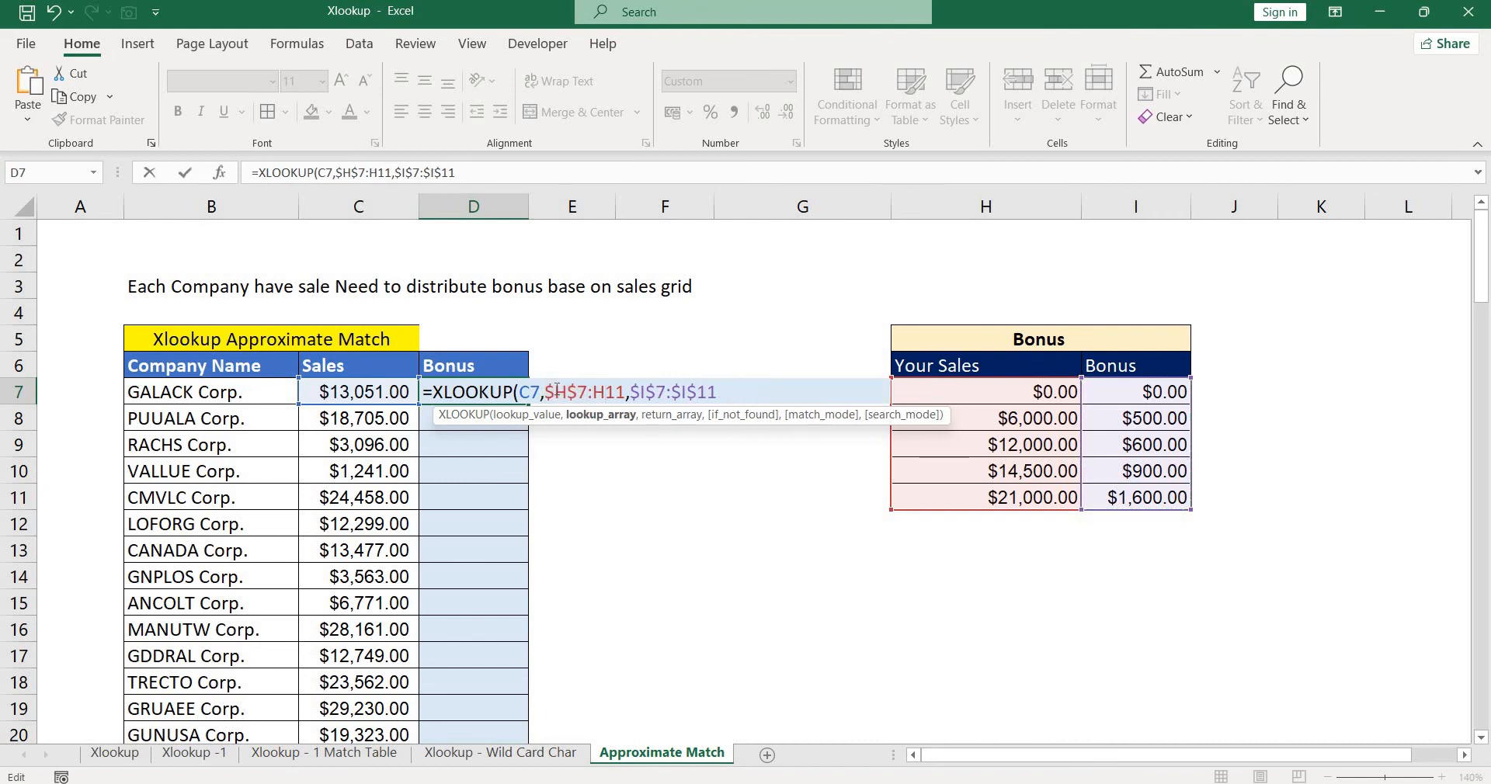
key("F4")
key("Right")
key("Right")
key("Right")
key("Right")
key("Right")
key("Right")
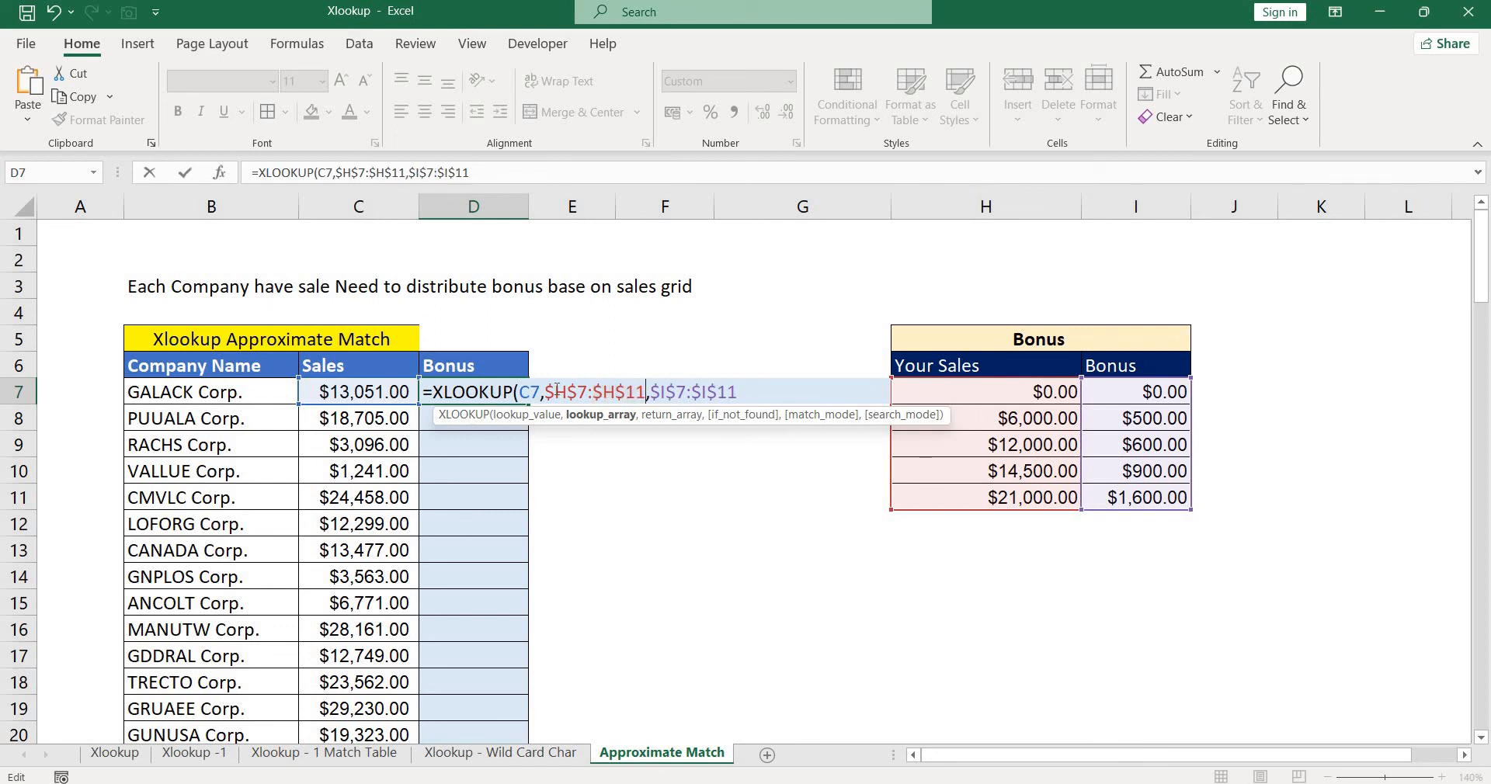
- Leave the not-found argument empty after the return array and advance to the match mode argument
key("Right")
key("Right")
key("Right")
key("Right")
key("Right")
type(",")
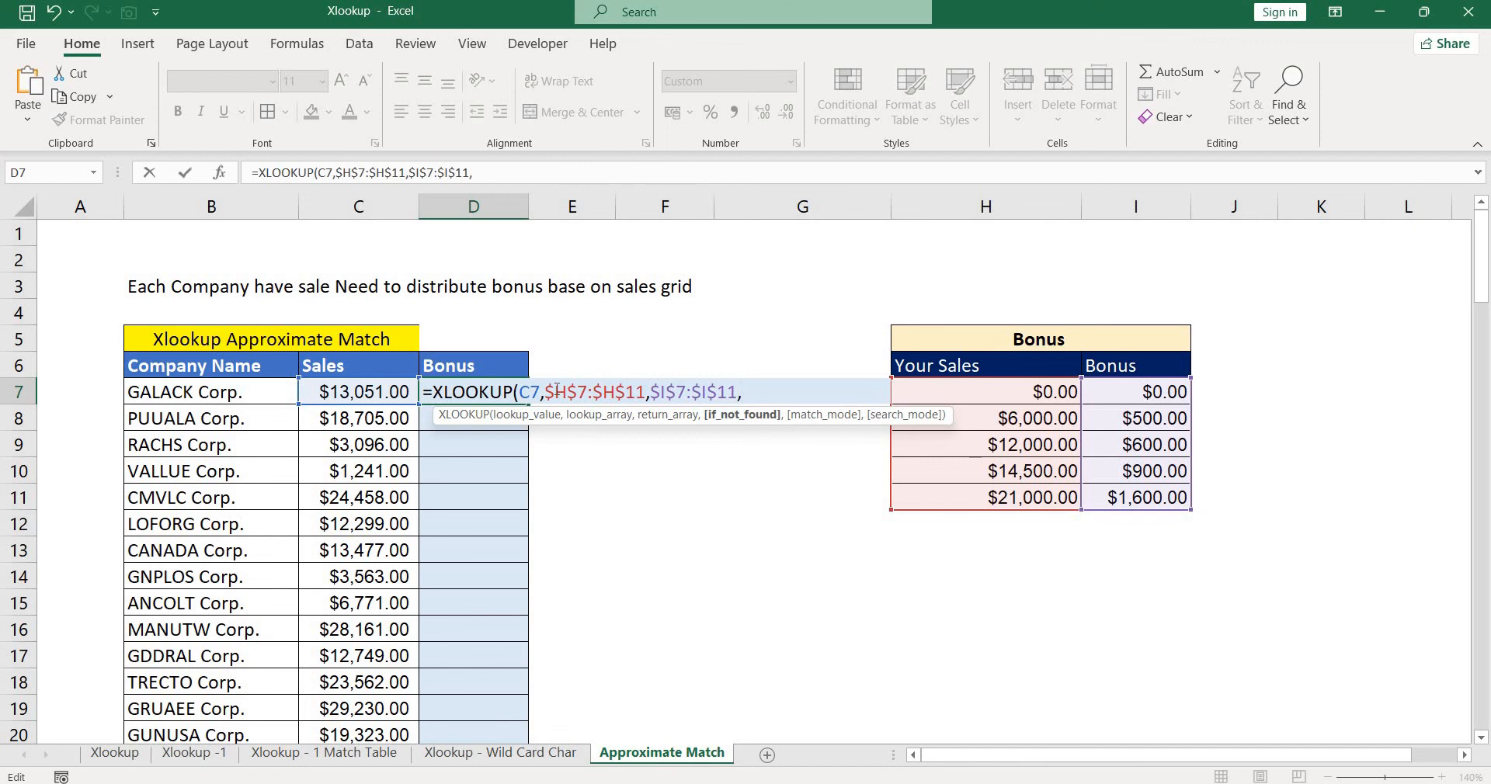
type(",")
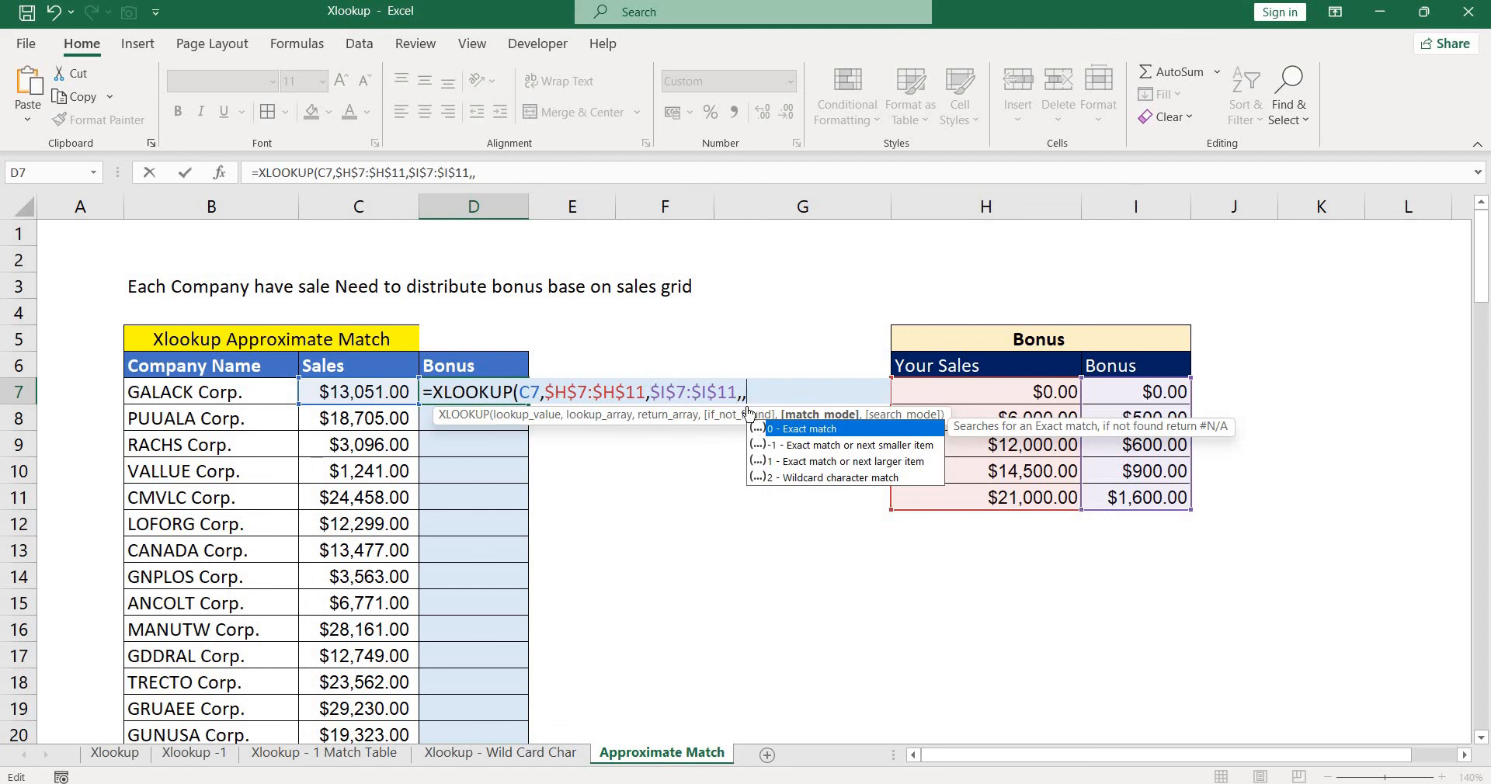
left_click(1067, 631)
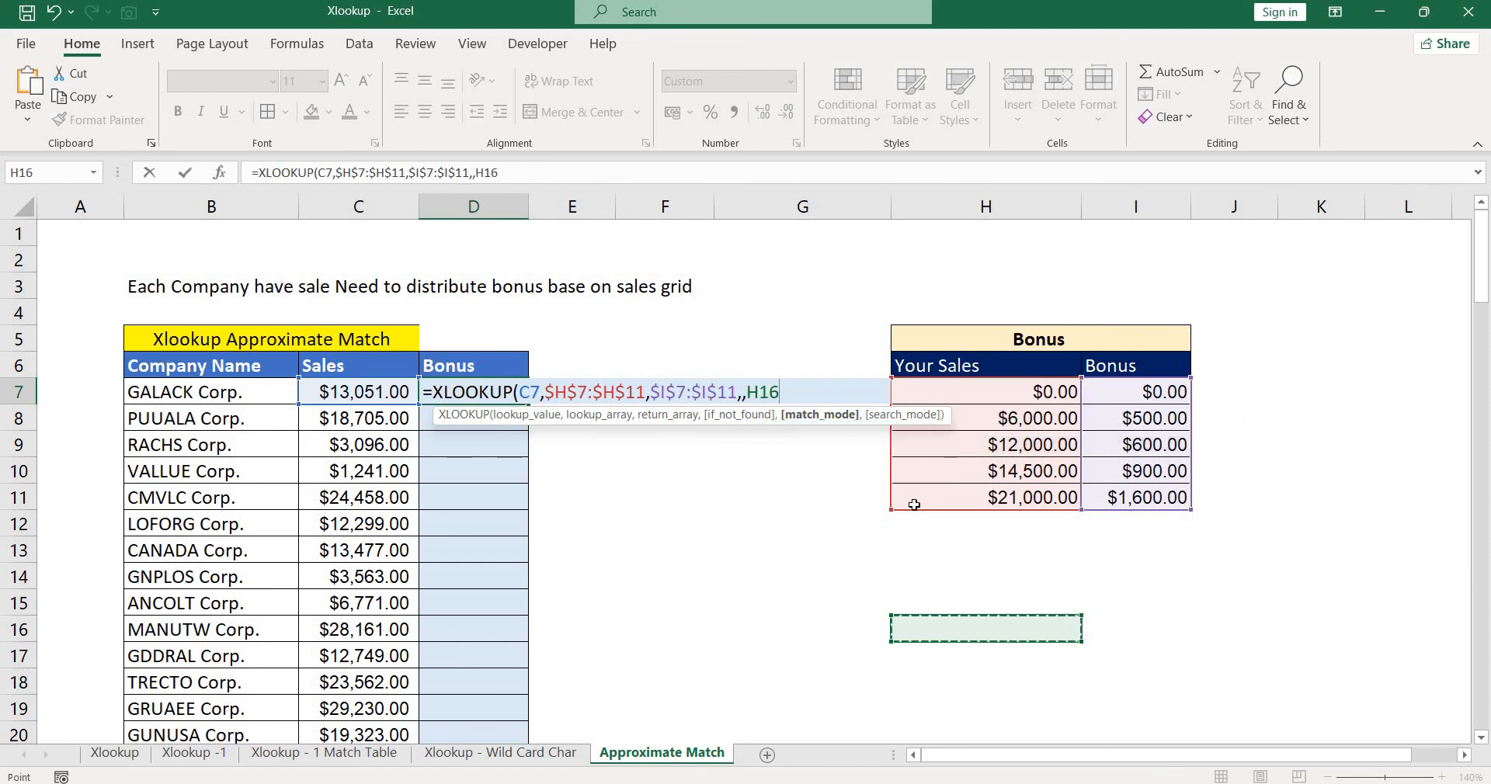
key("BackSpace")
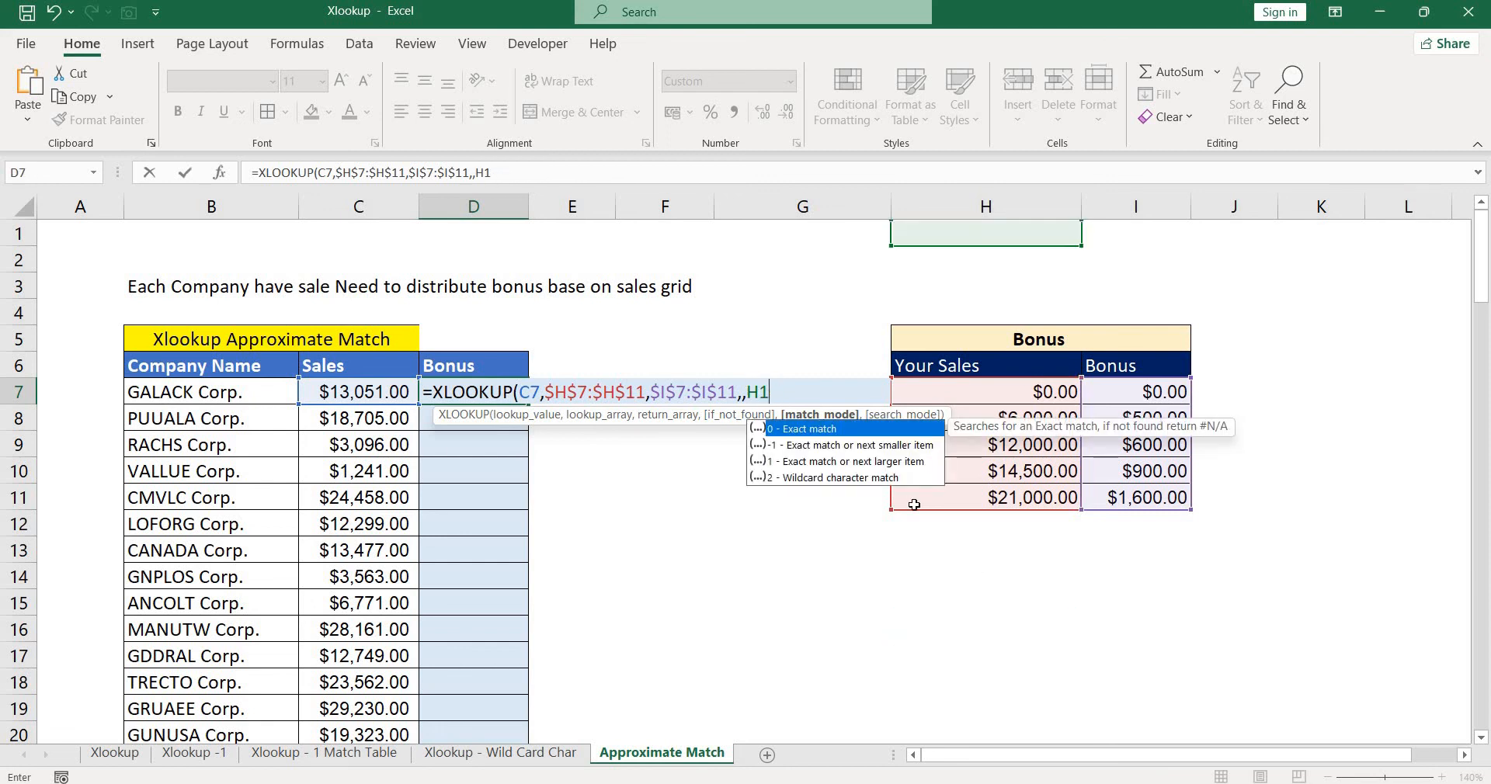
key("BackSpace")
key("BackSpace")
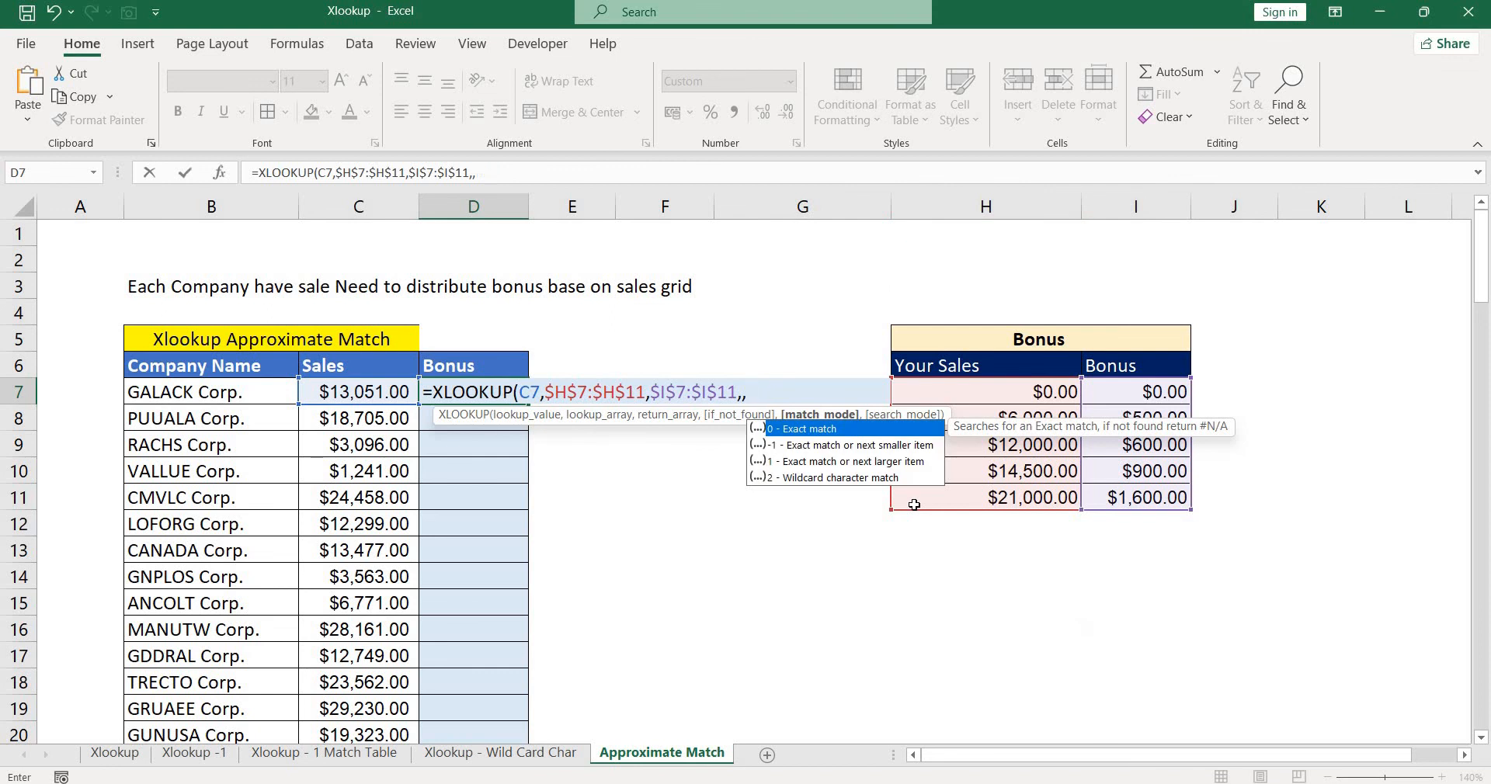
- Set the match mode to -1, exact match or next smaller item, and complete the bonus formula in D7
key("Down")
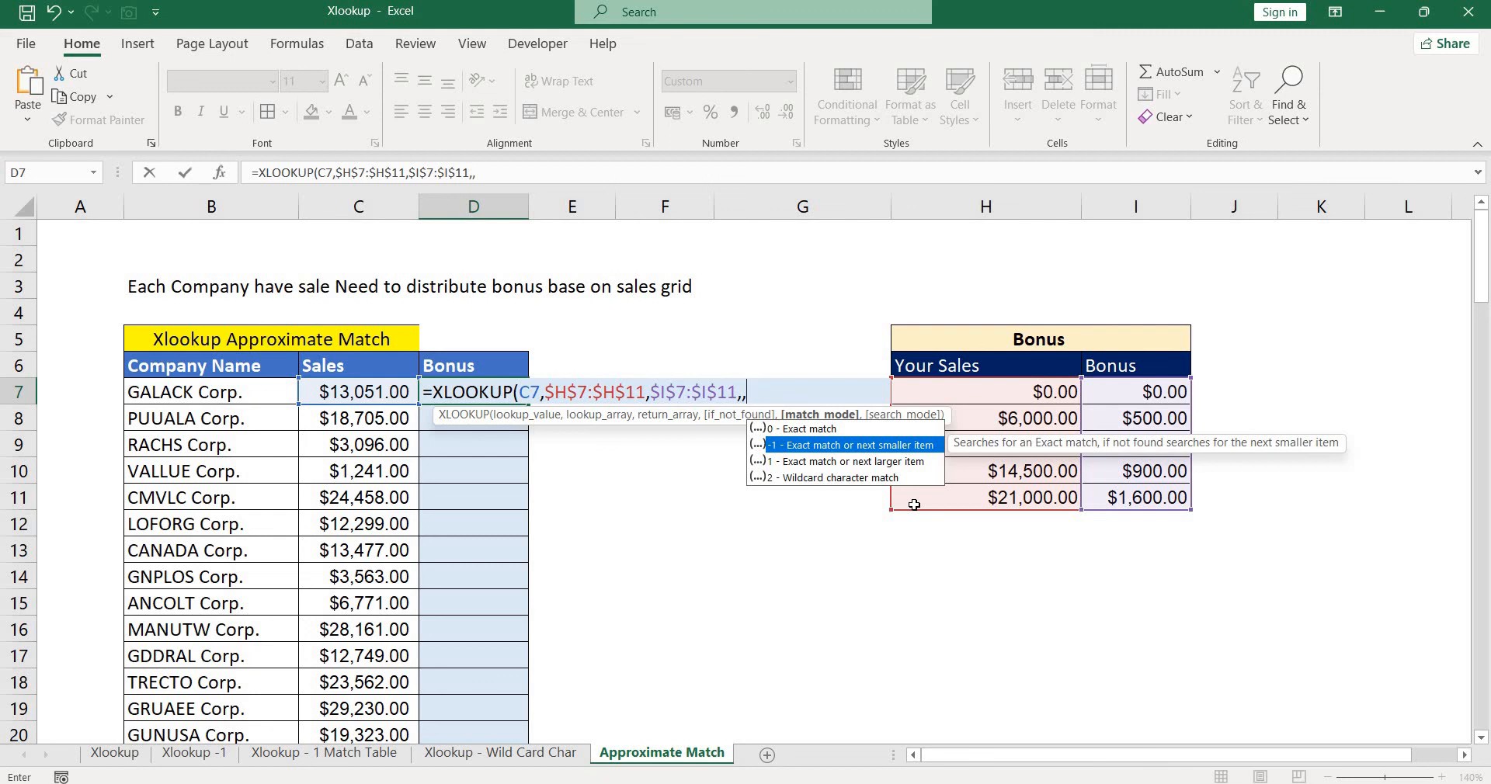
type("-1")
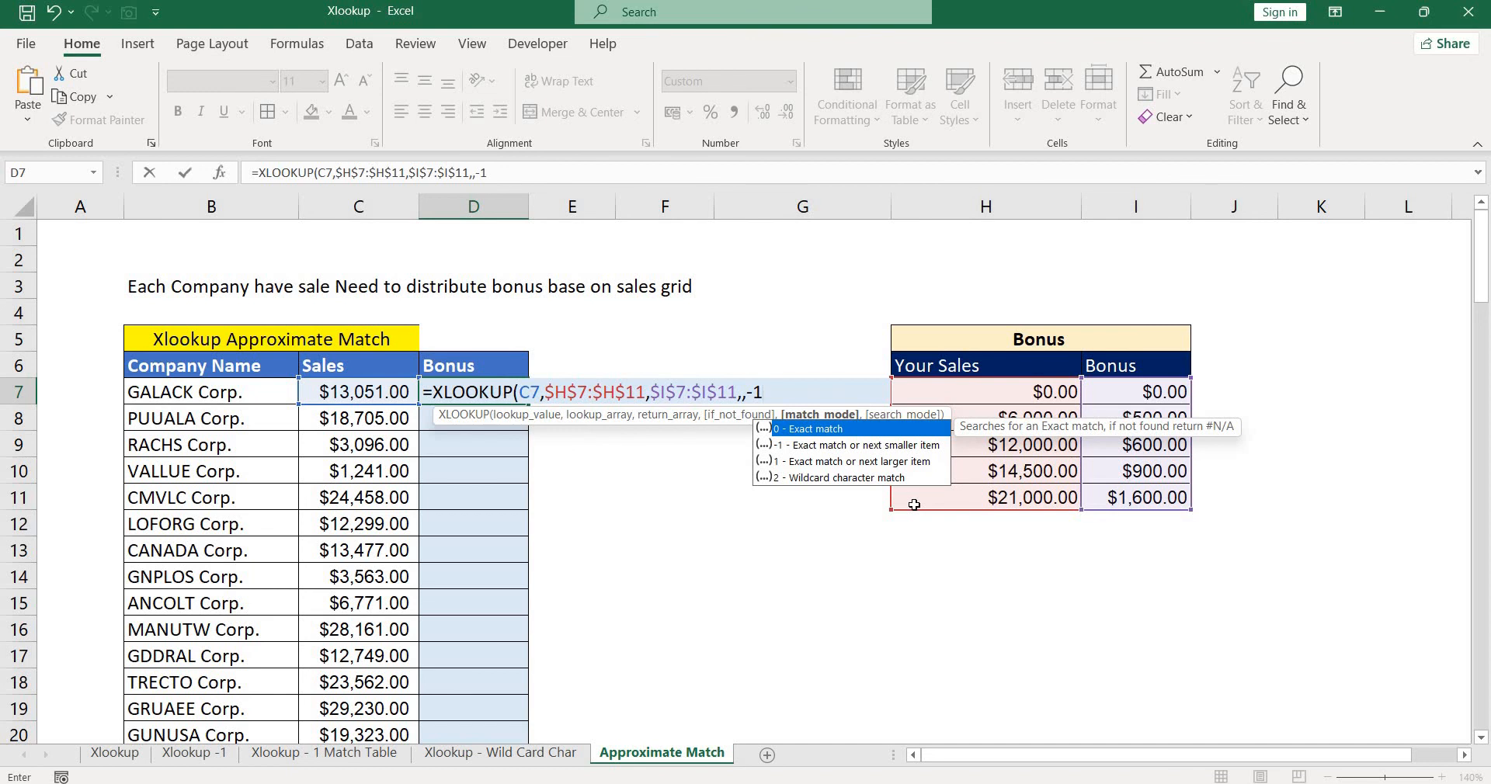
key("Down")
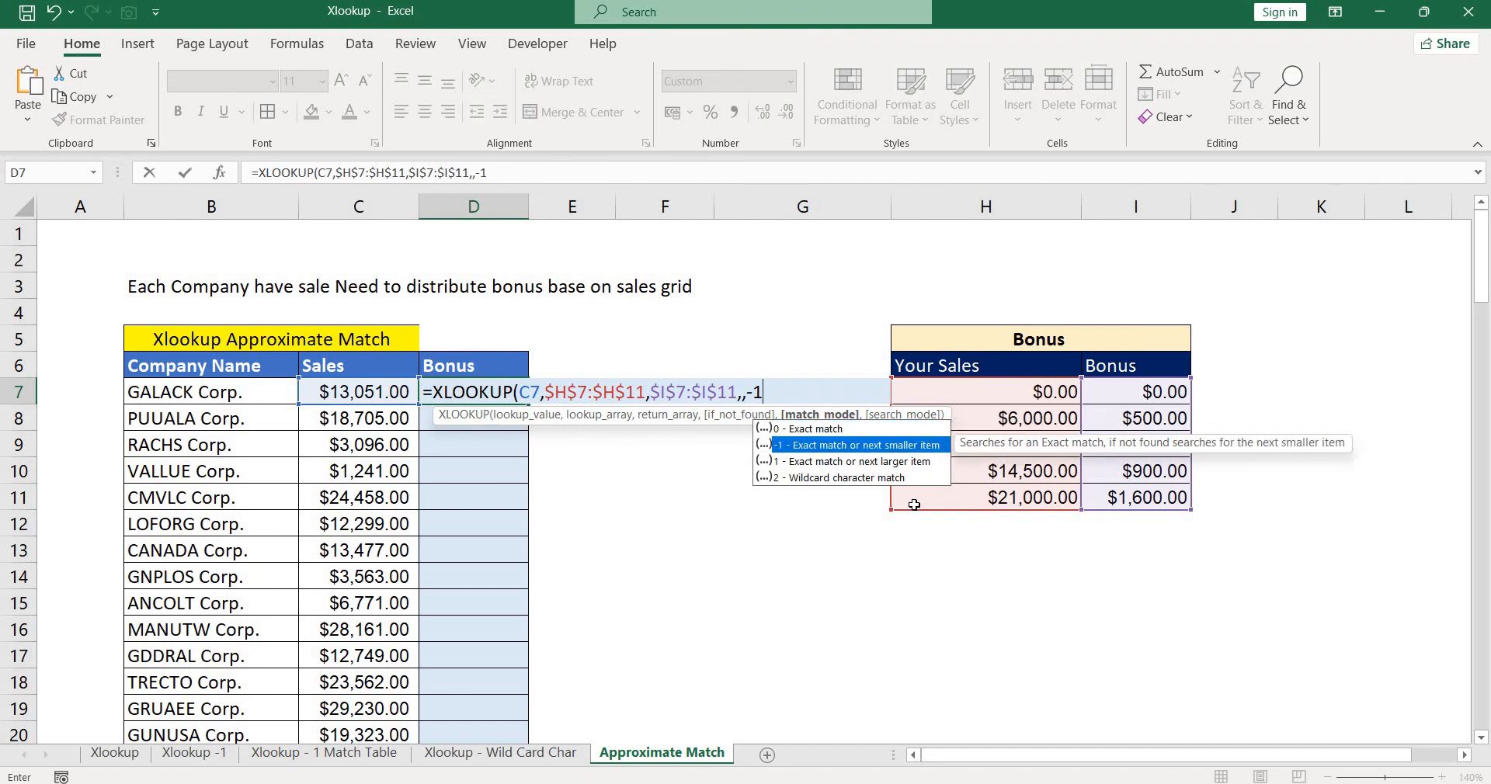
type(")")
key("ctrl+Return")
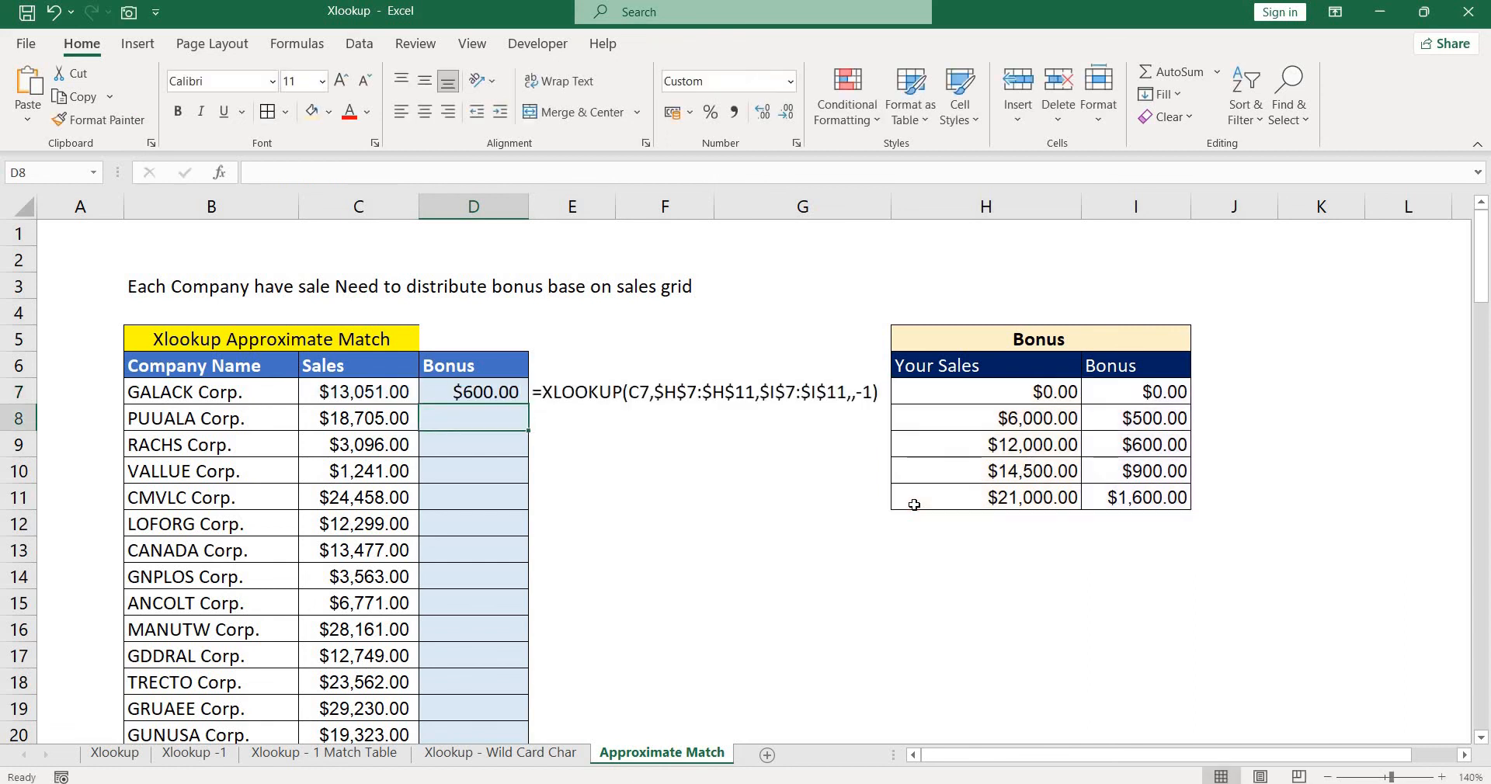
- Compare the first company's sales and bonus in row 7 with the $12,000 and $14,500 tiers of the bonus grid
key("Left")
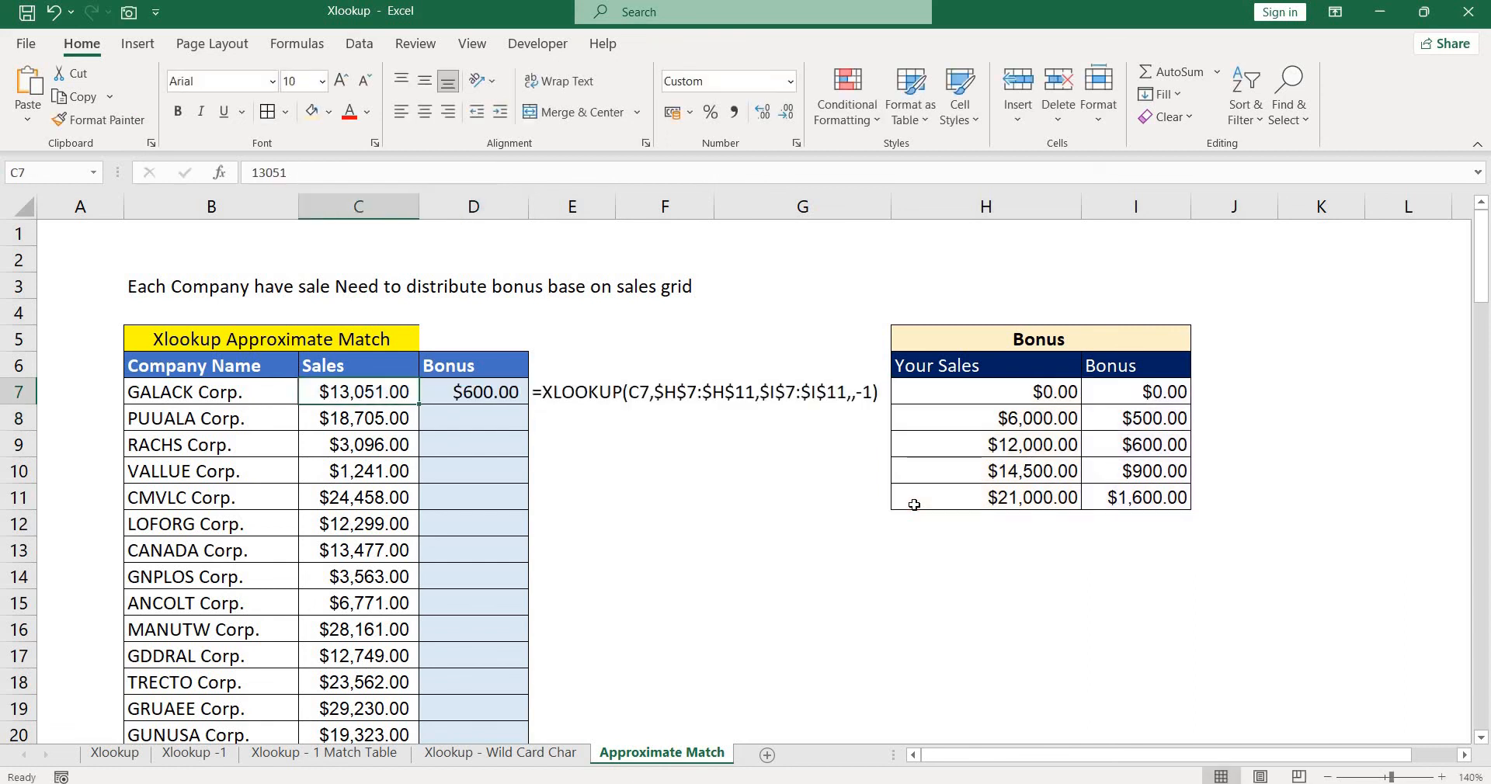
key("shift+Right")
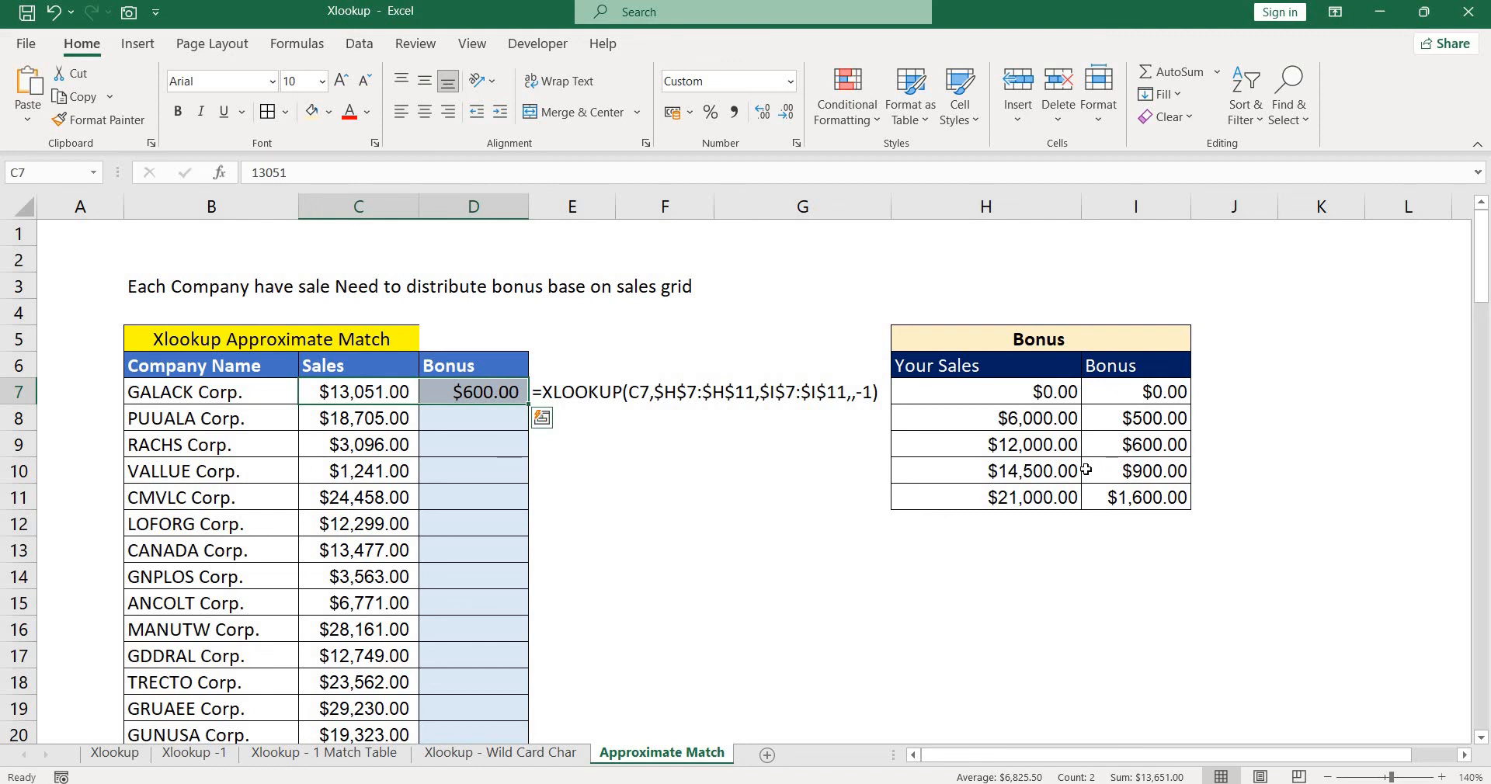
left_click(1039, 468)
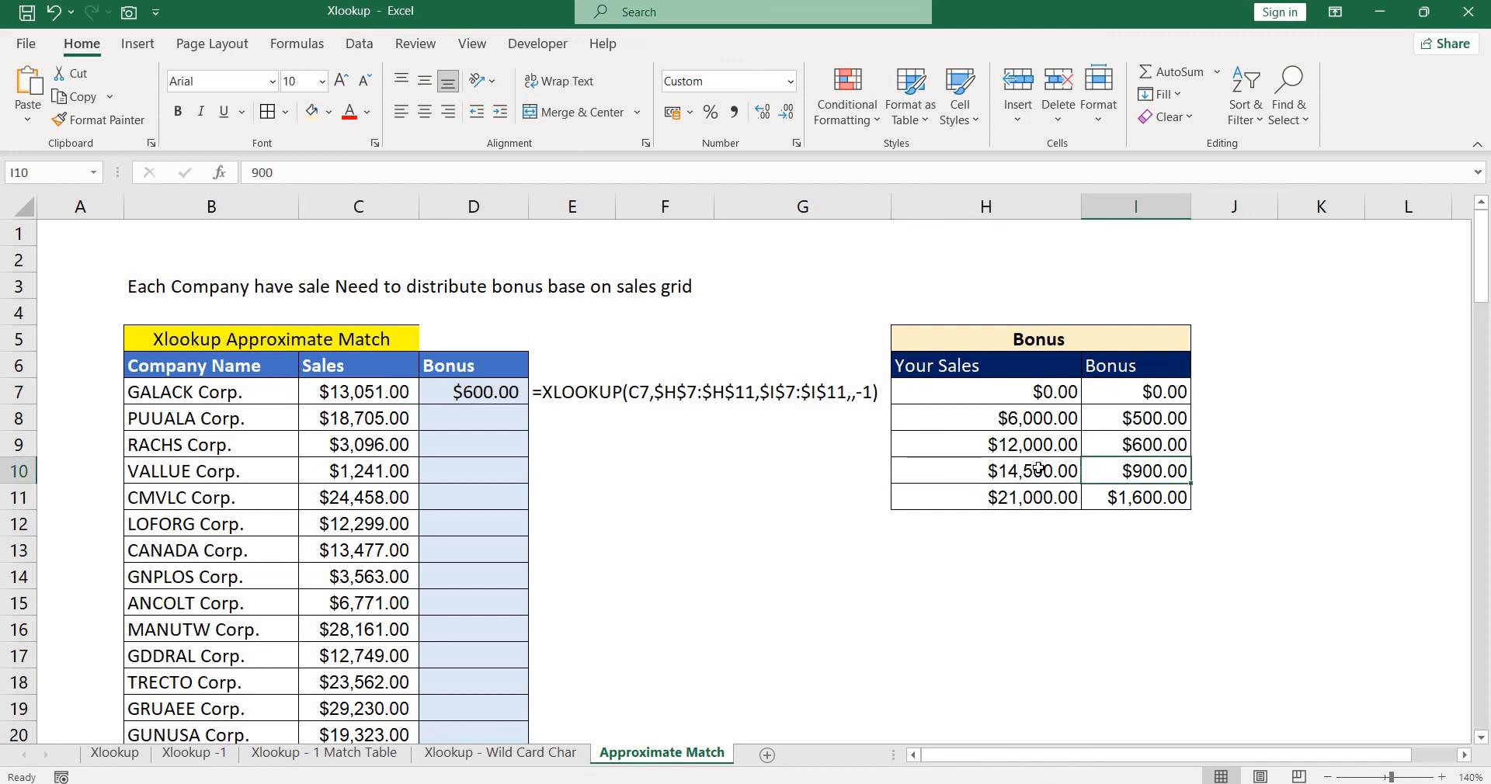
key("Up")
key("shift+Right")
key("shift+Down")
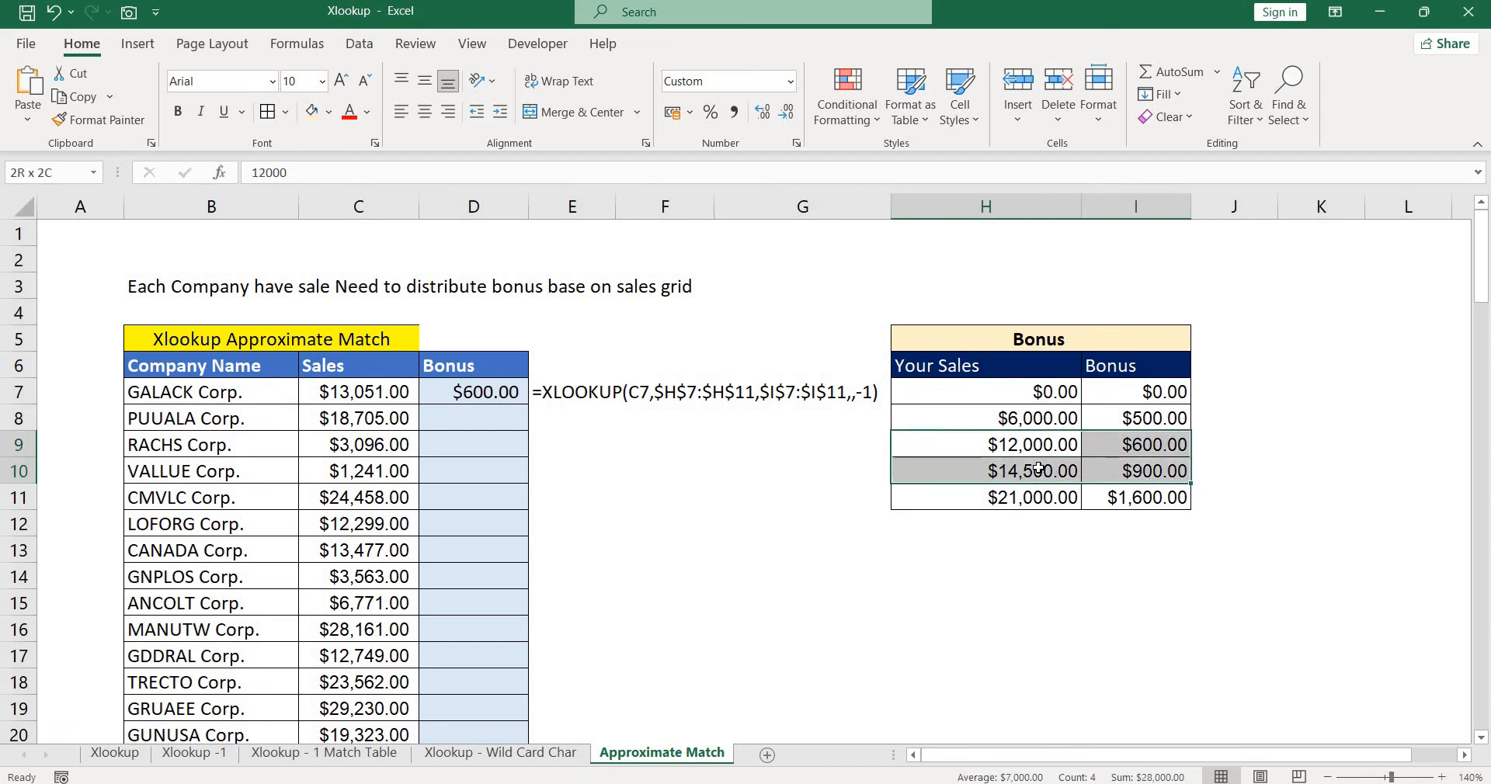
key("Right")
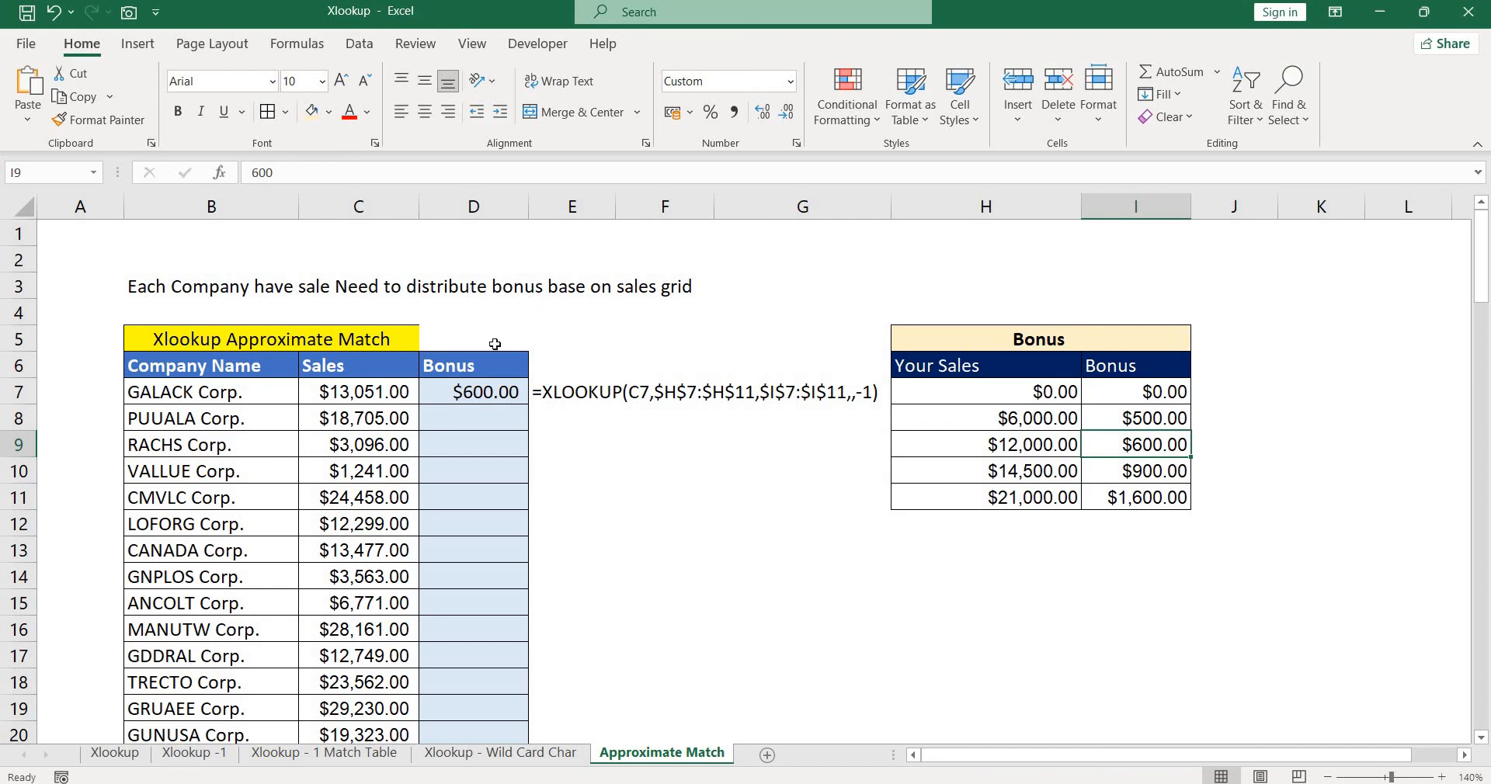
- Fill the XLOOKUP bonus formula from D7 down the Bonus column for all companies
left_click(503, 396)
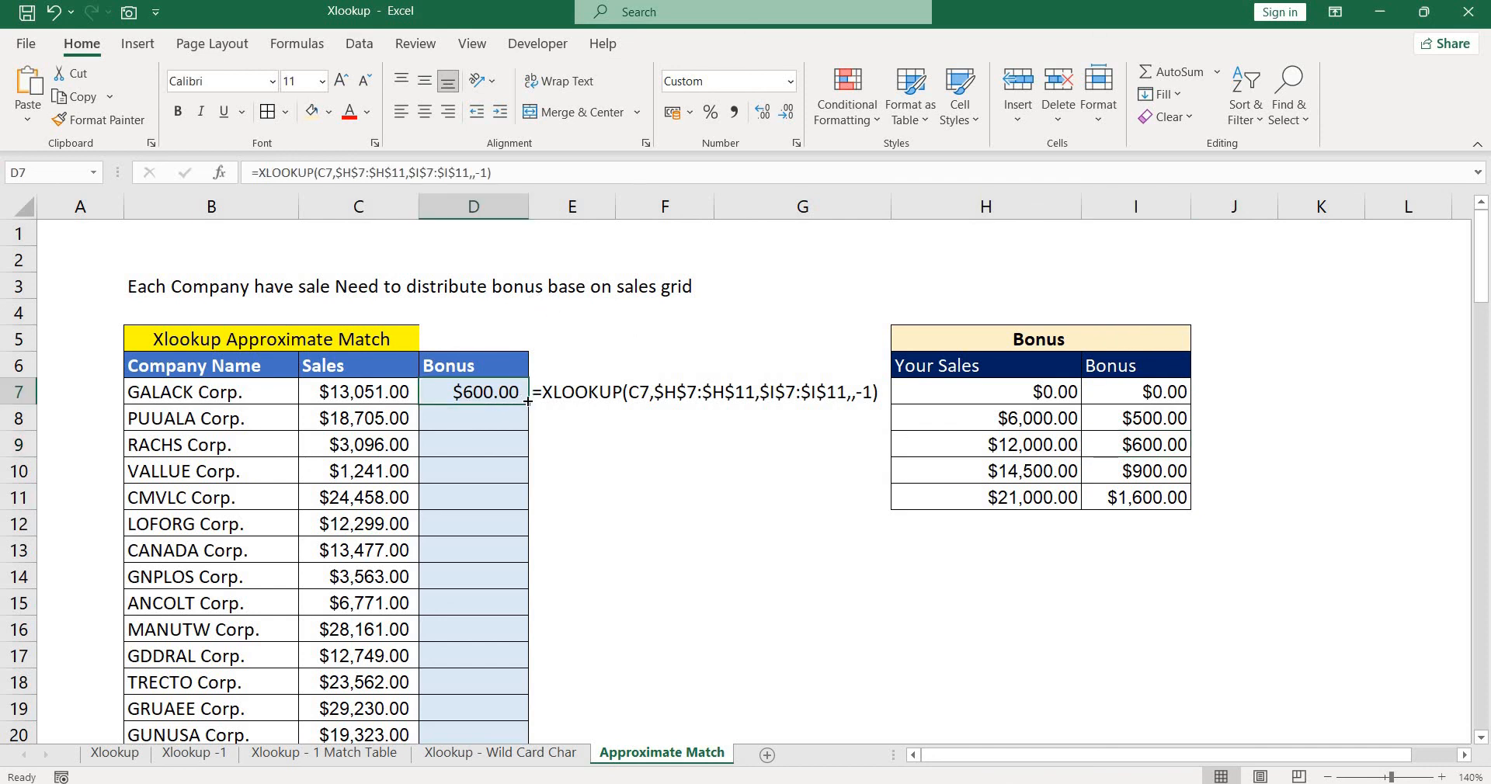
double_click(528, 404)
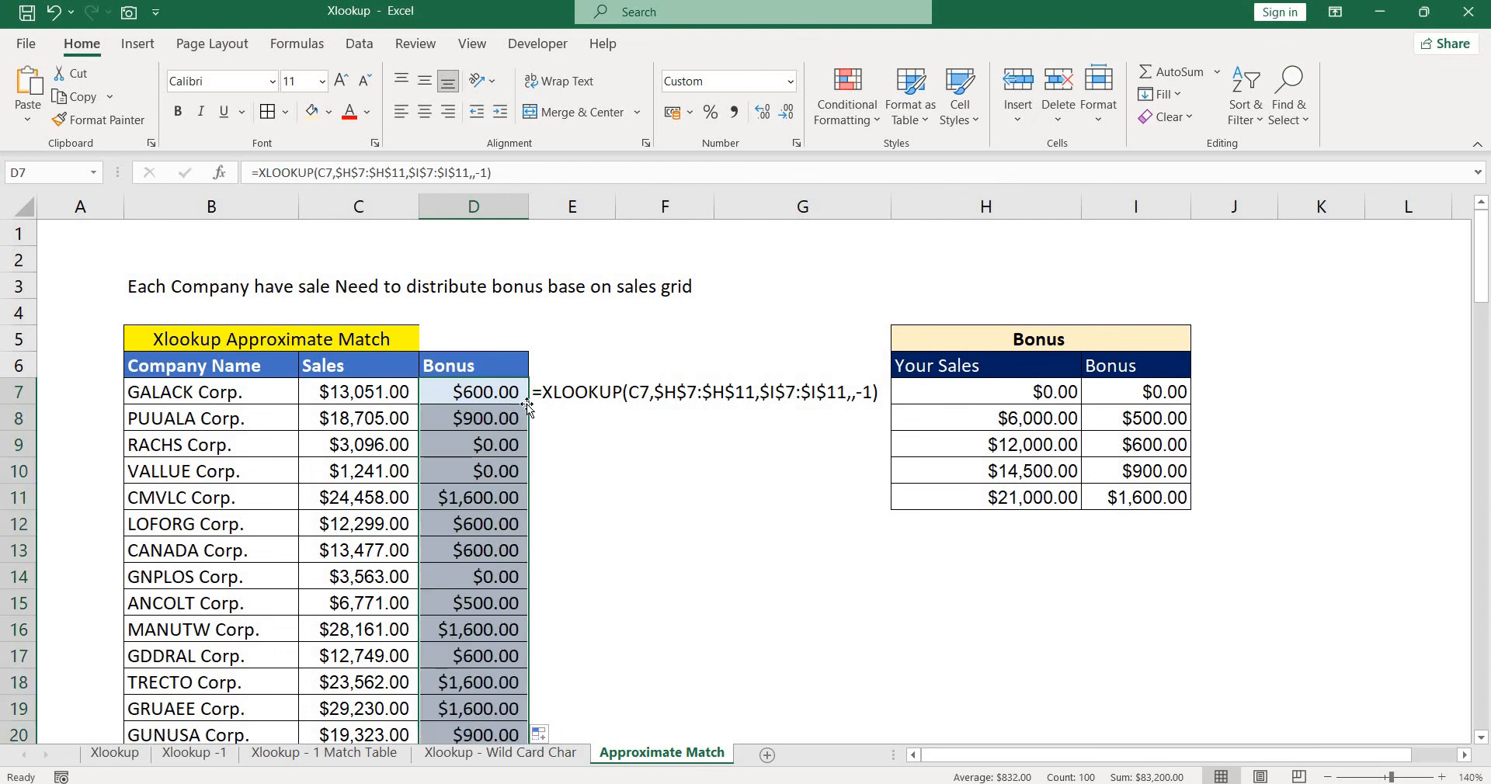
- Review the sales and their assigned bonuses down to the last row of the table and return to its beginning
key("Left")
key("Down")
key("Down")
key("Down")
key("Down")
key("Down")
key("Down")
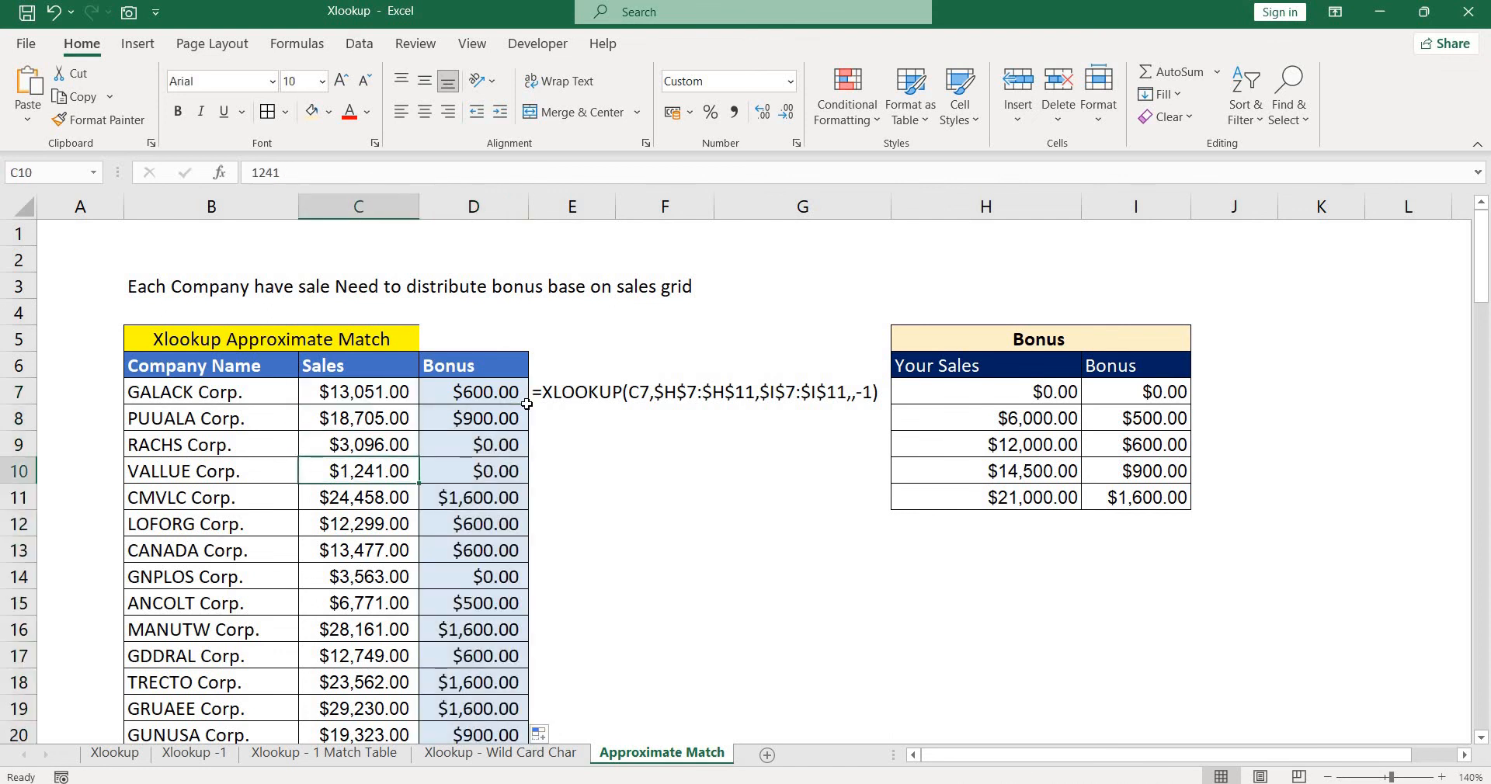
key("ctrl+Down")
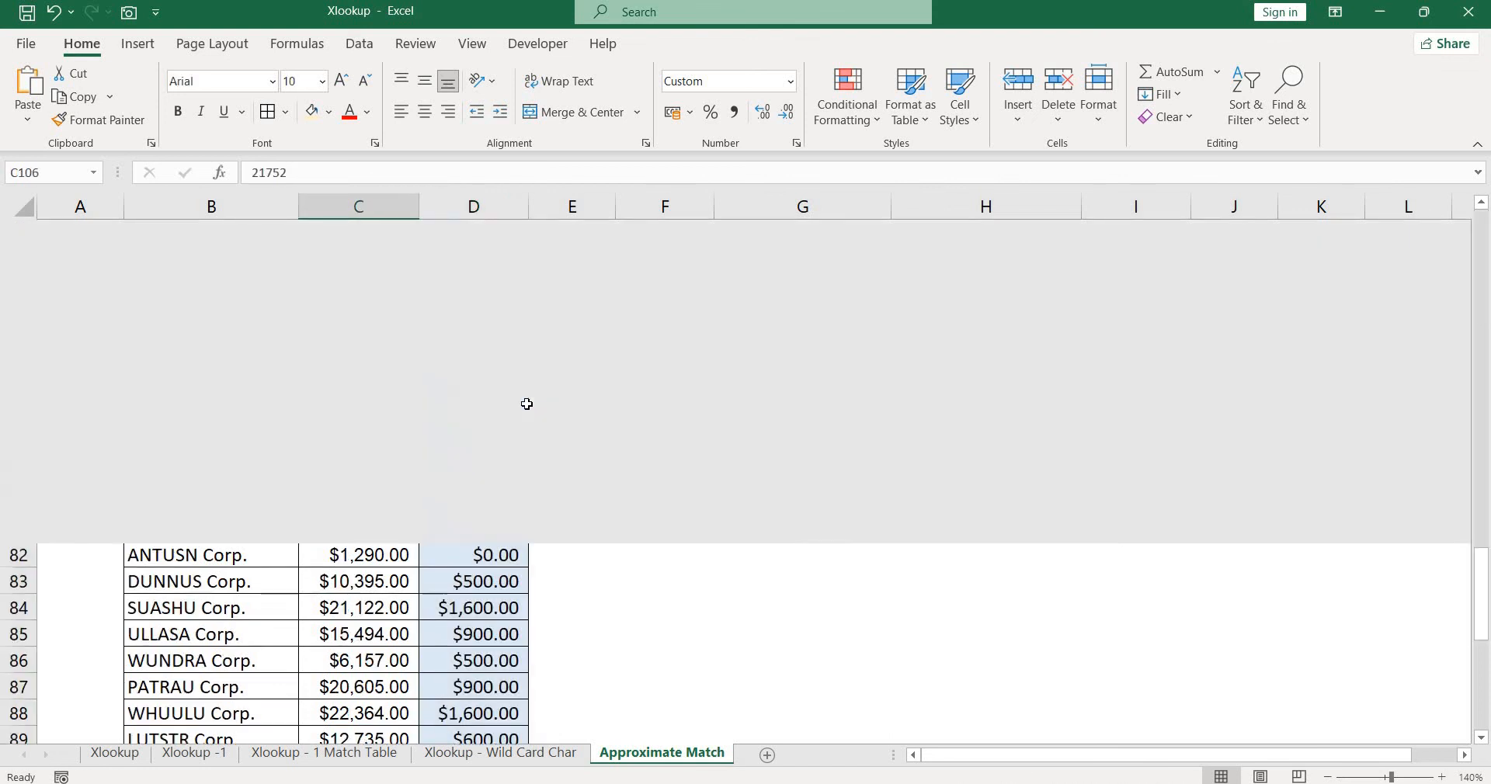
key("ctrl+Up")
key("ctrl+Up")
key("Down")
key("Down")
key("Down")
key("Down")
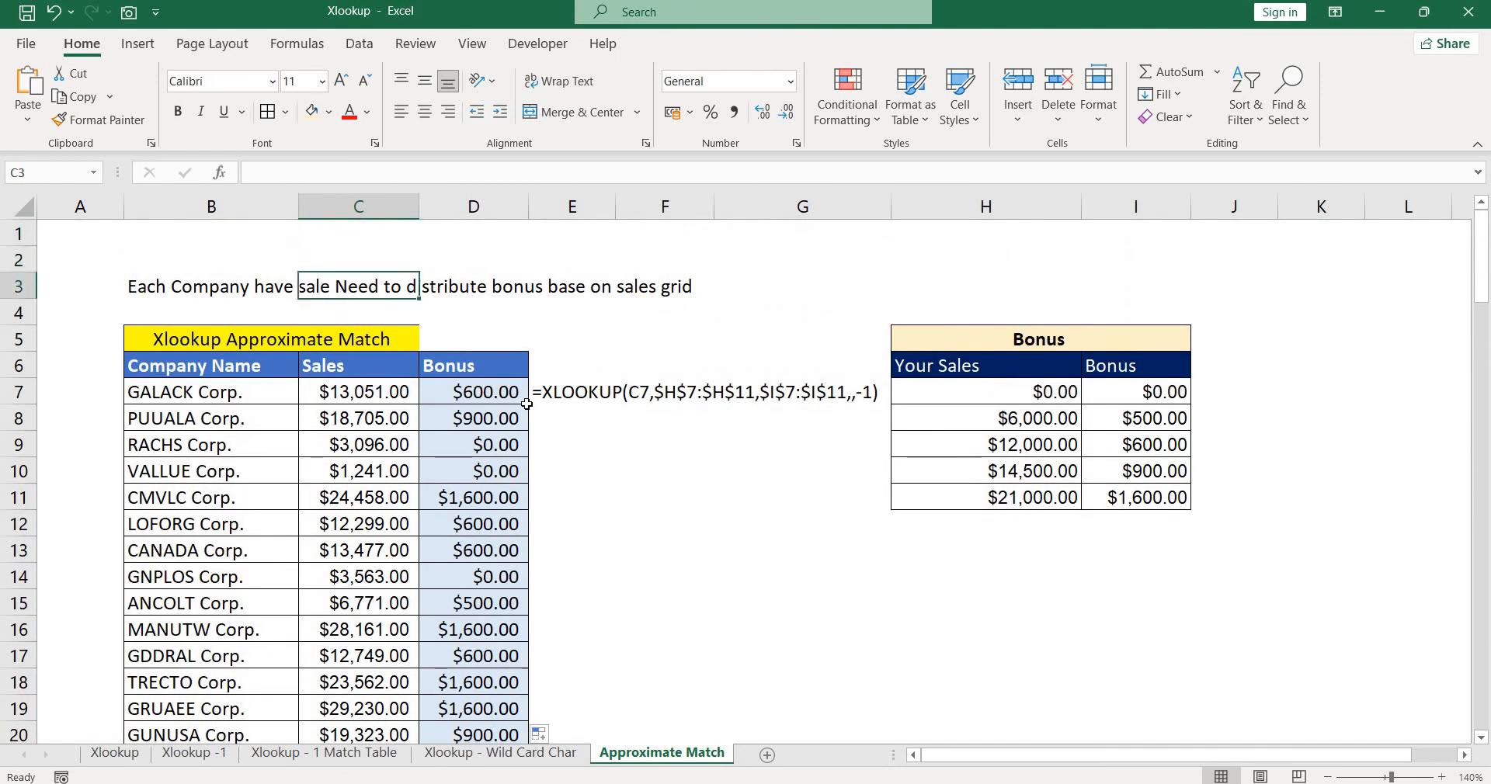
- Switch to the Xlookup sheet
left_click(111, 750)
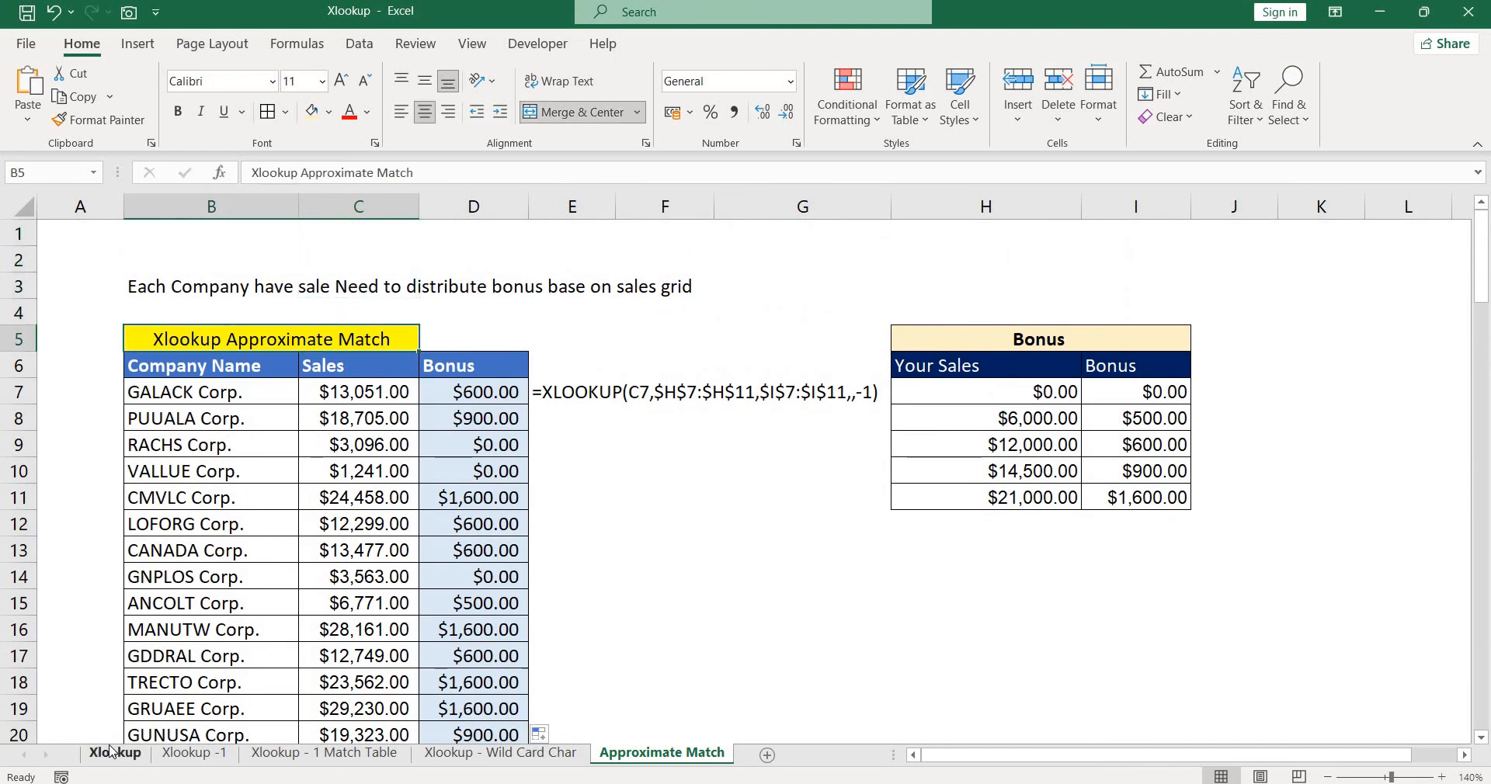